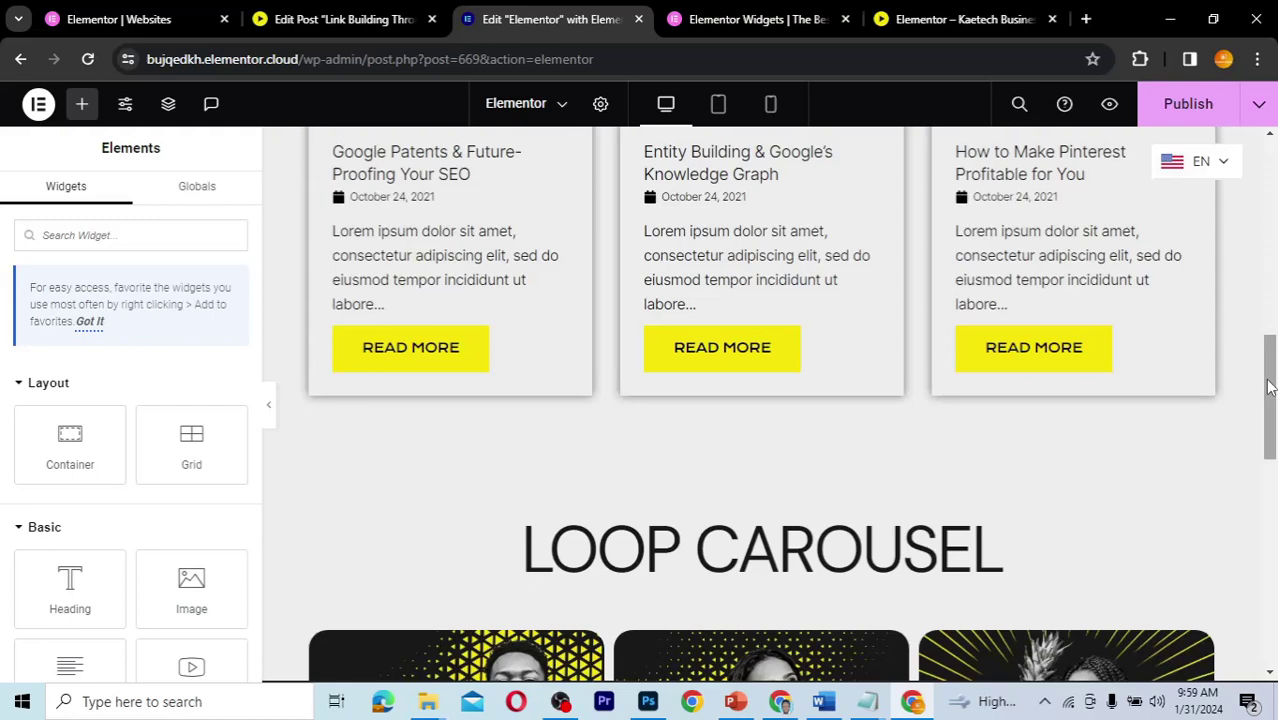
Add a single-column Flexbox container with downward direction below the POSTS heading
scroll(1268, 337, "up", 1)
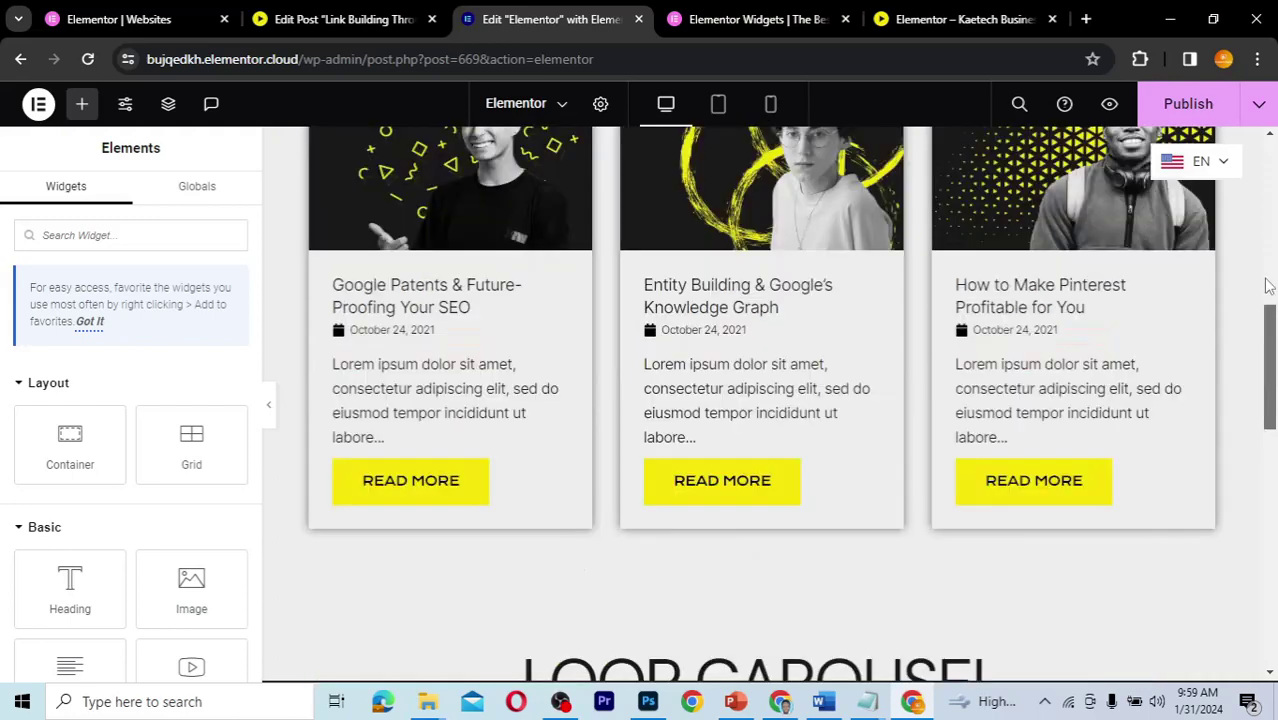
scroll(1268, 287, "up", 3)
left_click_drag(1268, 287, 1232, 598)
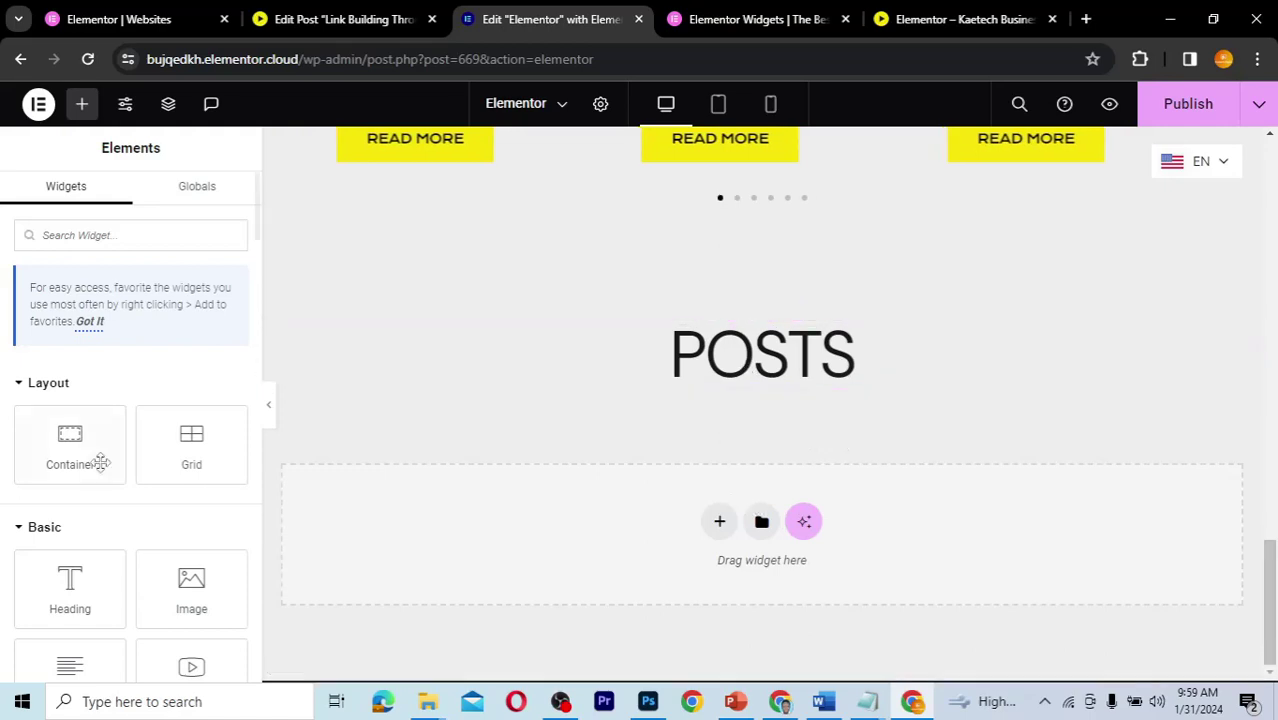
scroll(100, 459, "down", 6)
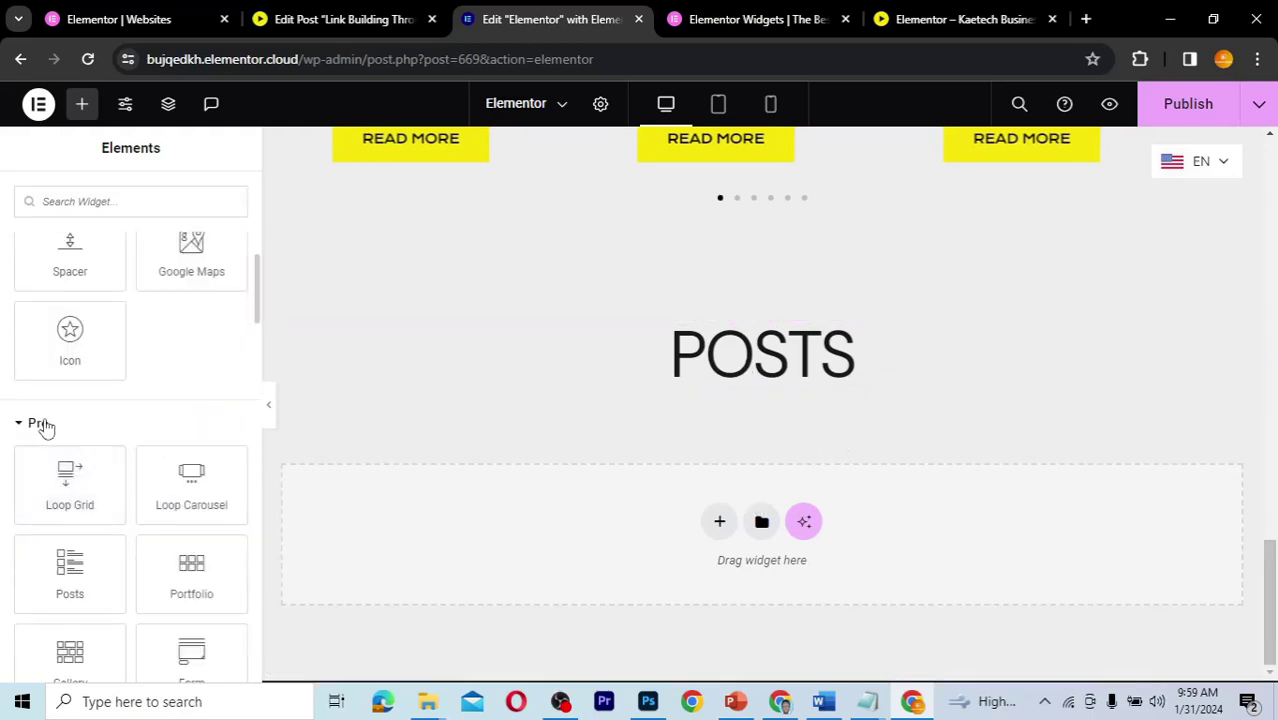
scroll(152, 447, "down", 1)
scroll(152, 447, "down", 1)
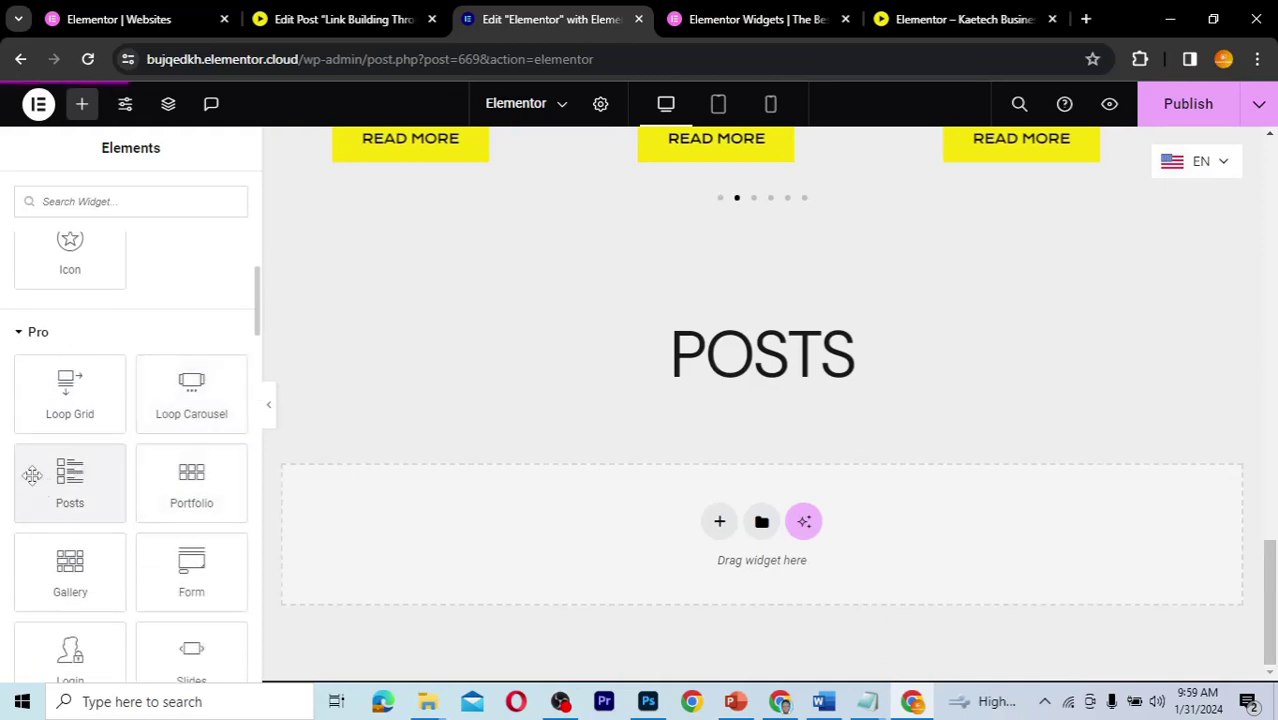
left_click(720, 524)
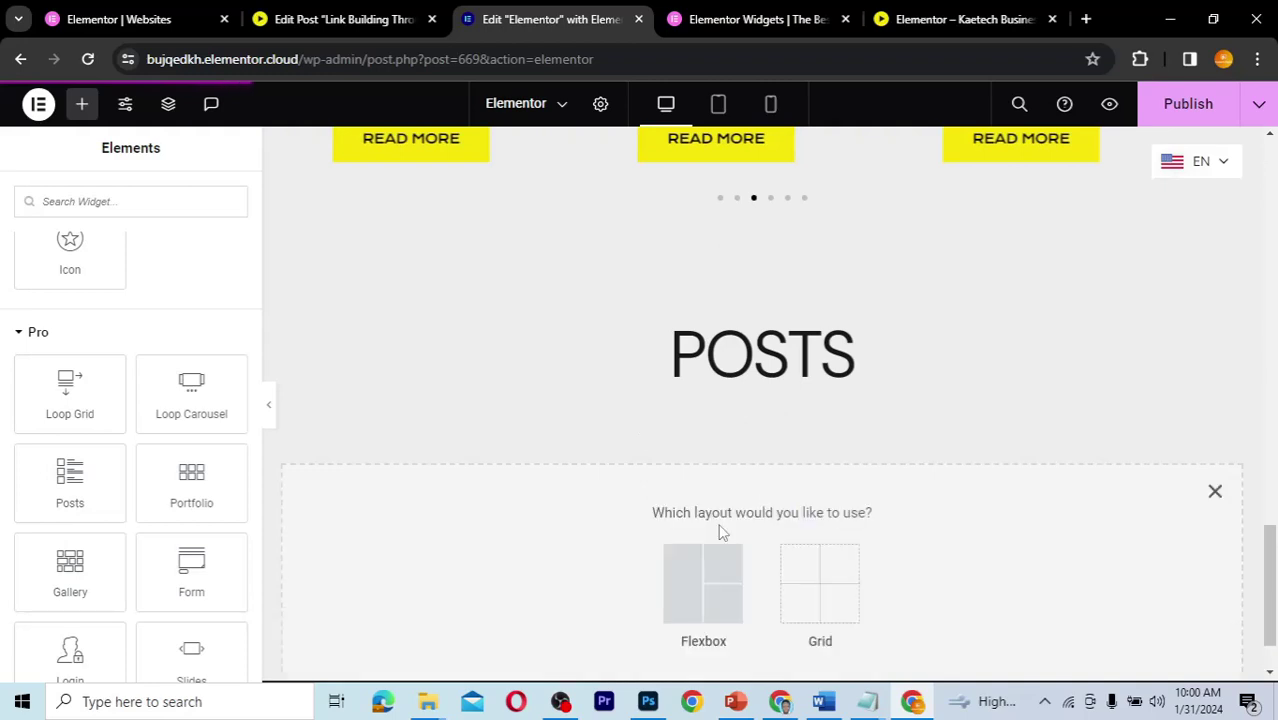
left_click(696, 578)
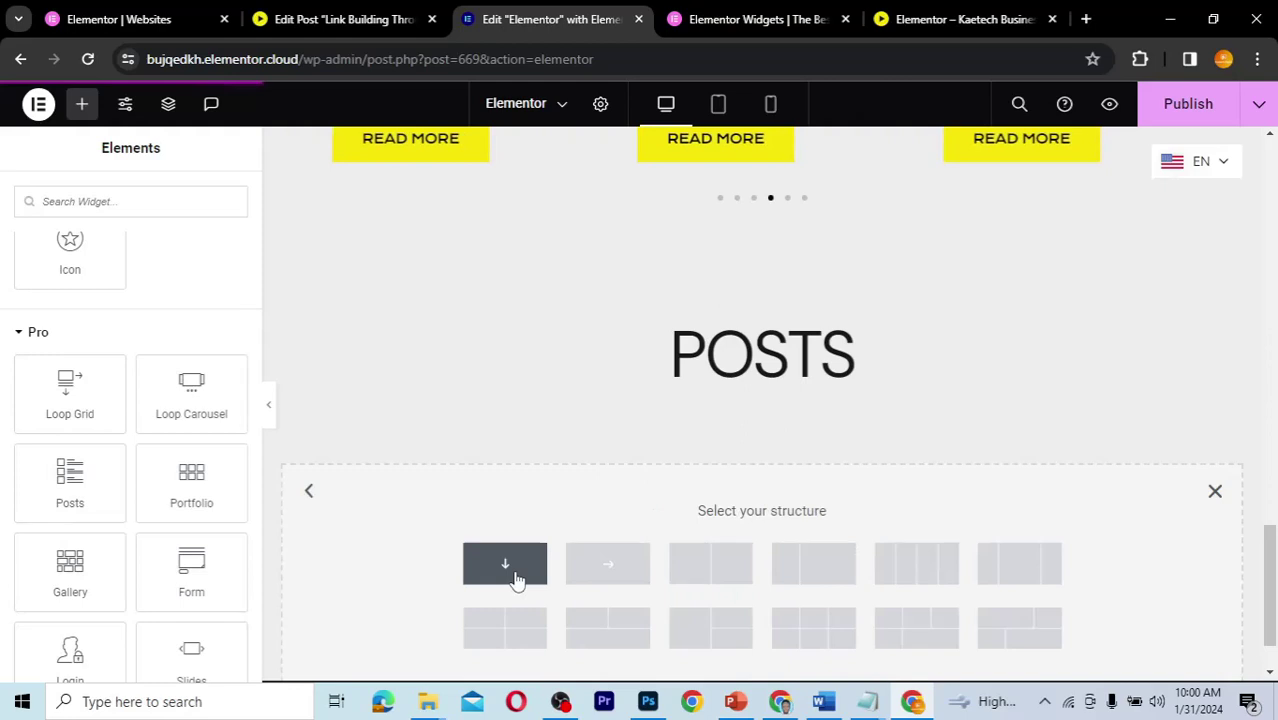
left_click(505, 565)
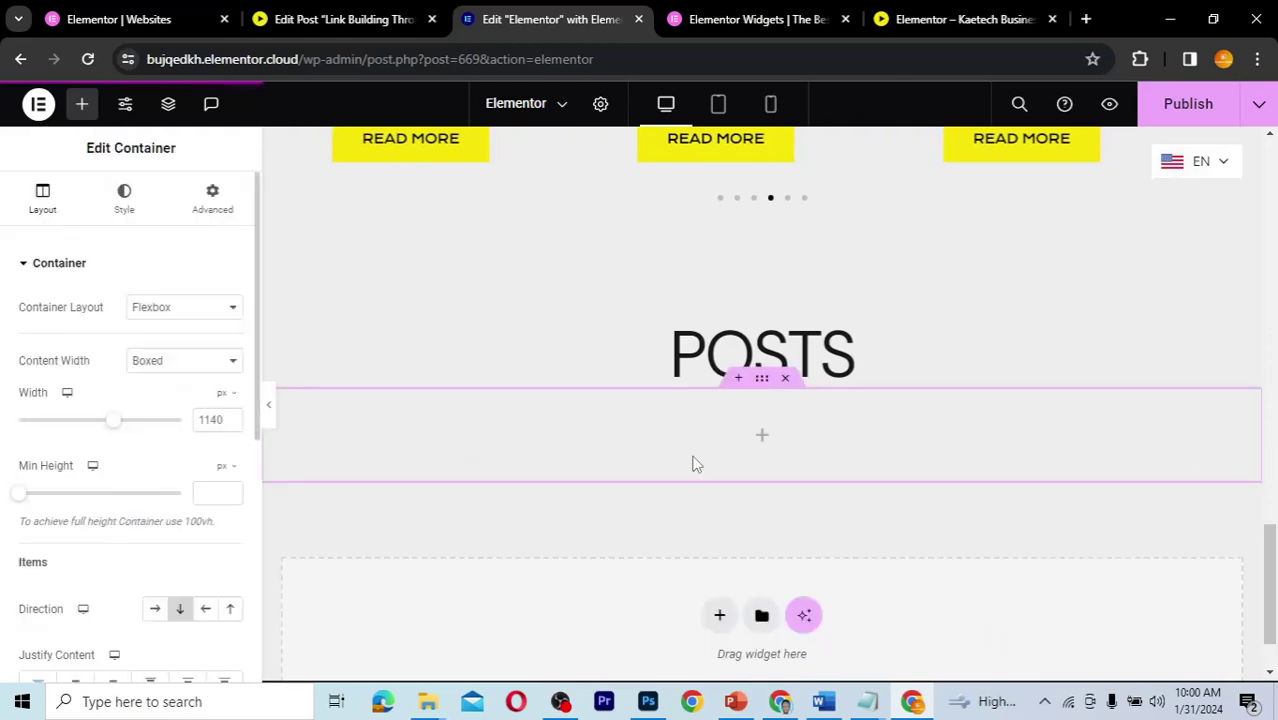
Set the new container's padding to 50 px on all sides
left_click(209, 214)
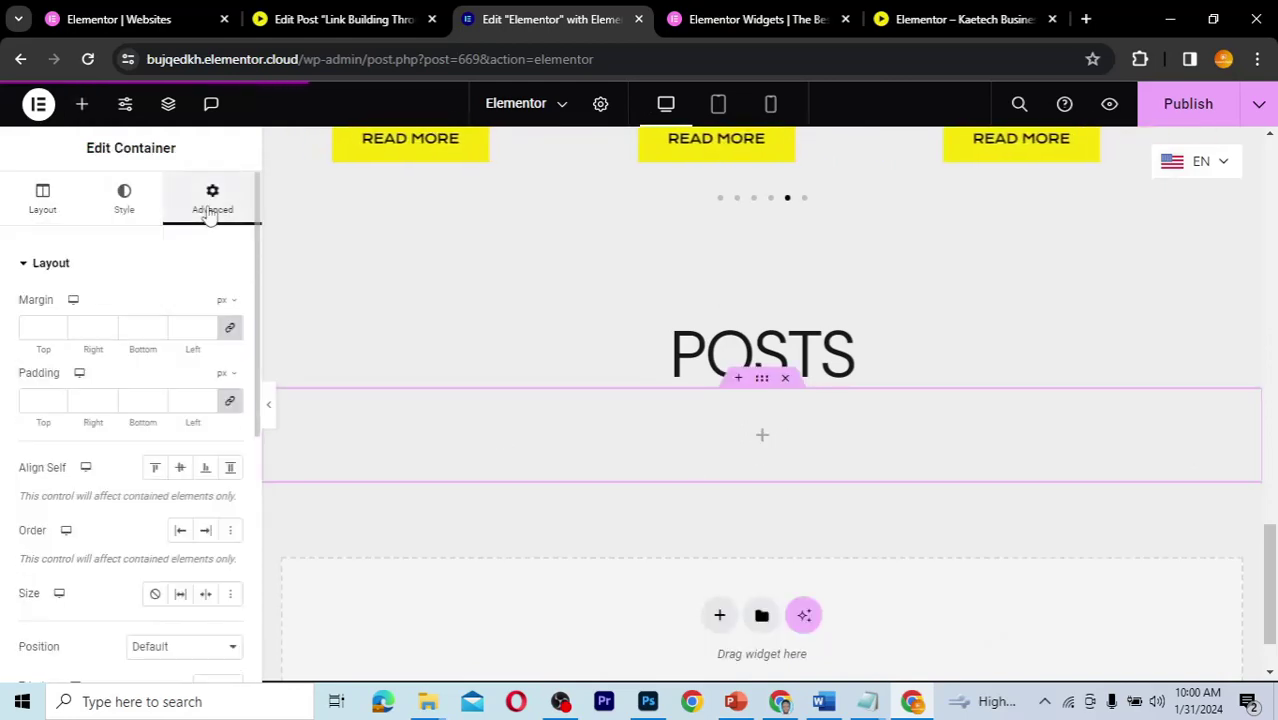
left_click(24, 402)
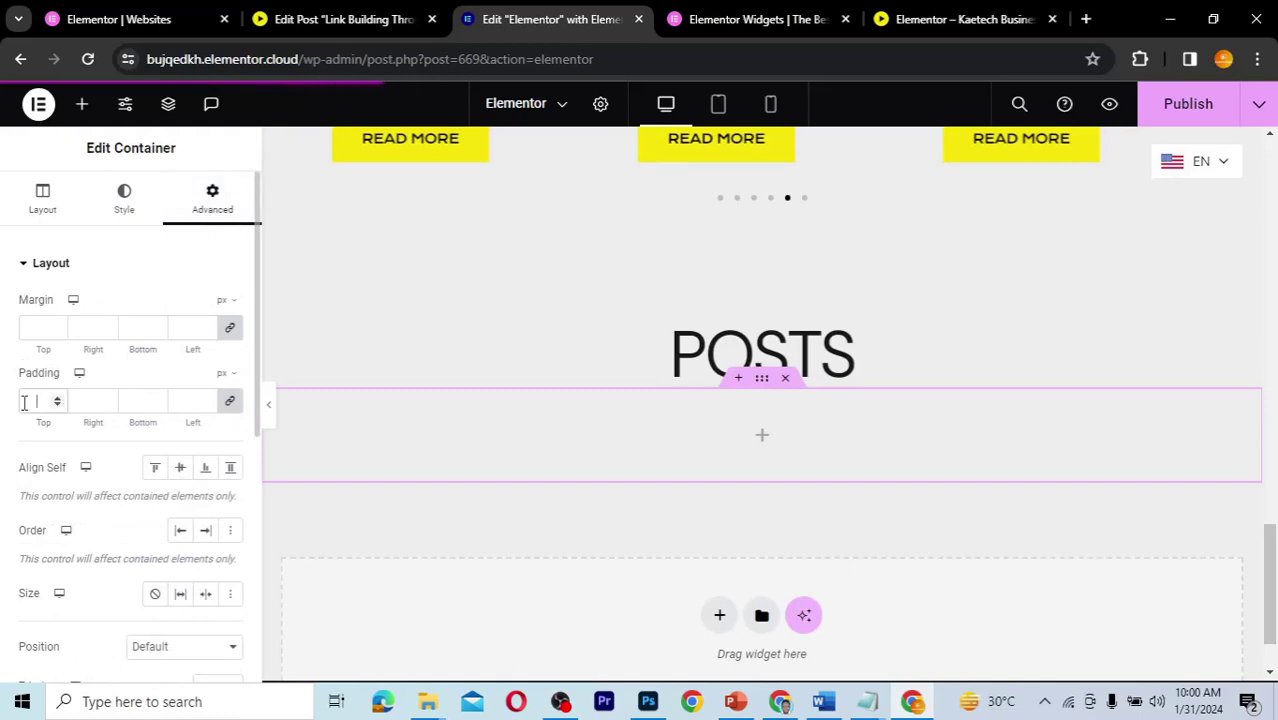
type("50")
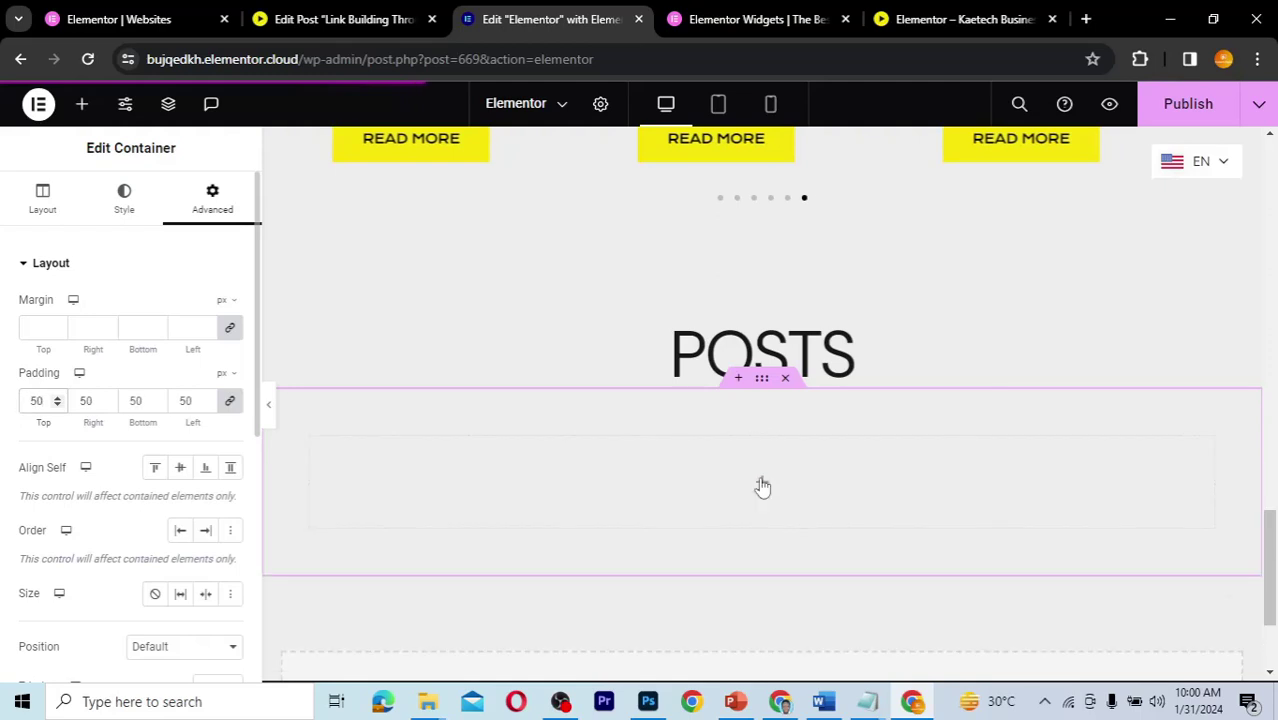
Insert a Posts widget into the padded container under the POSTS heading
left_click(762, 486)
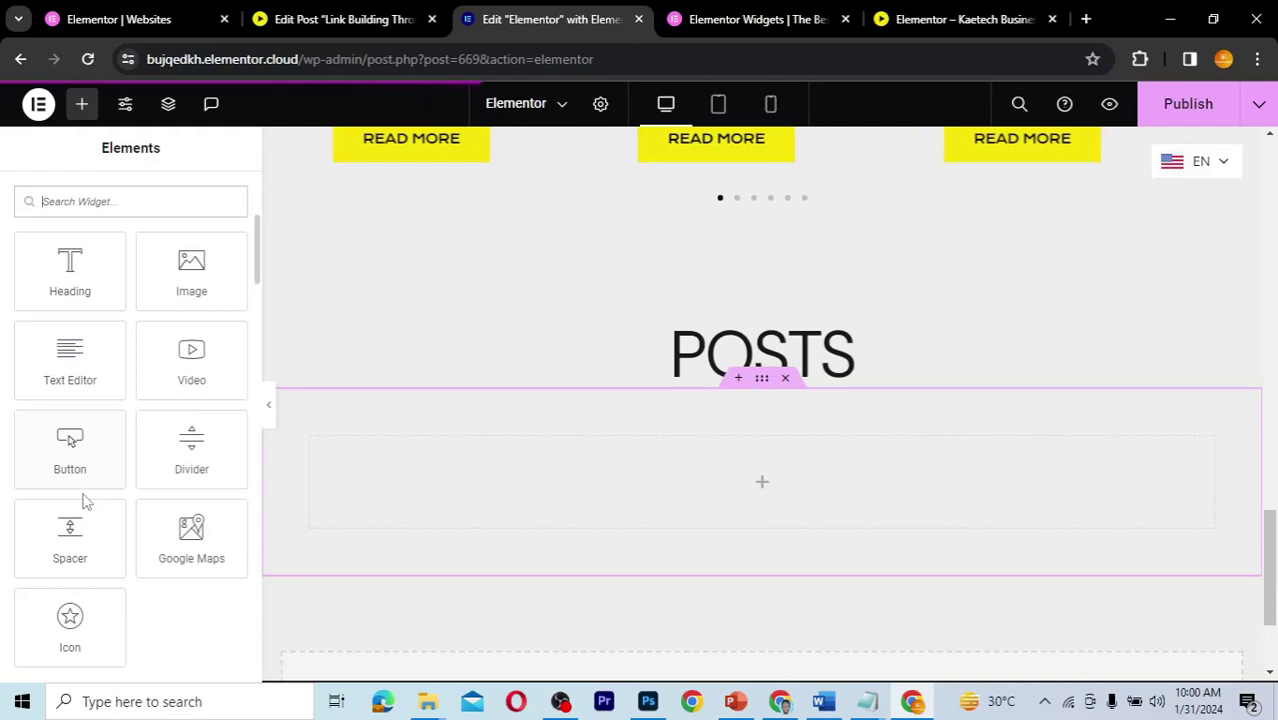
scroll(85, 502, "down", 3)
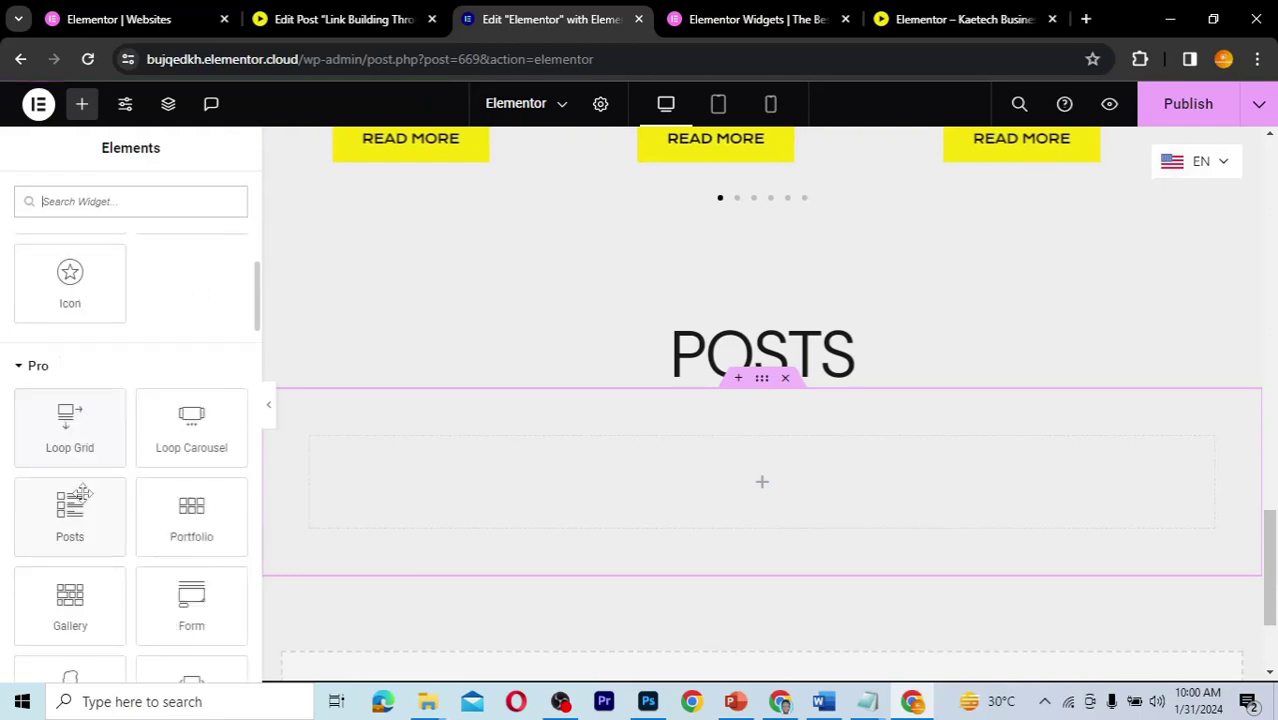
scroll(75, 480, "down", 1)
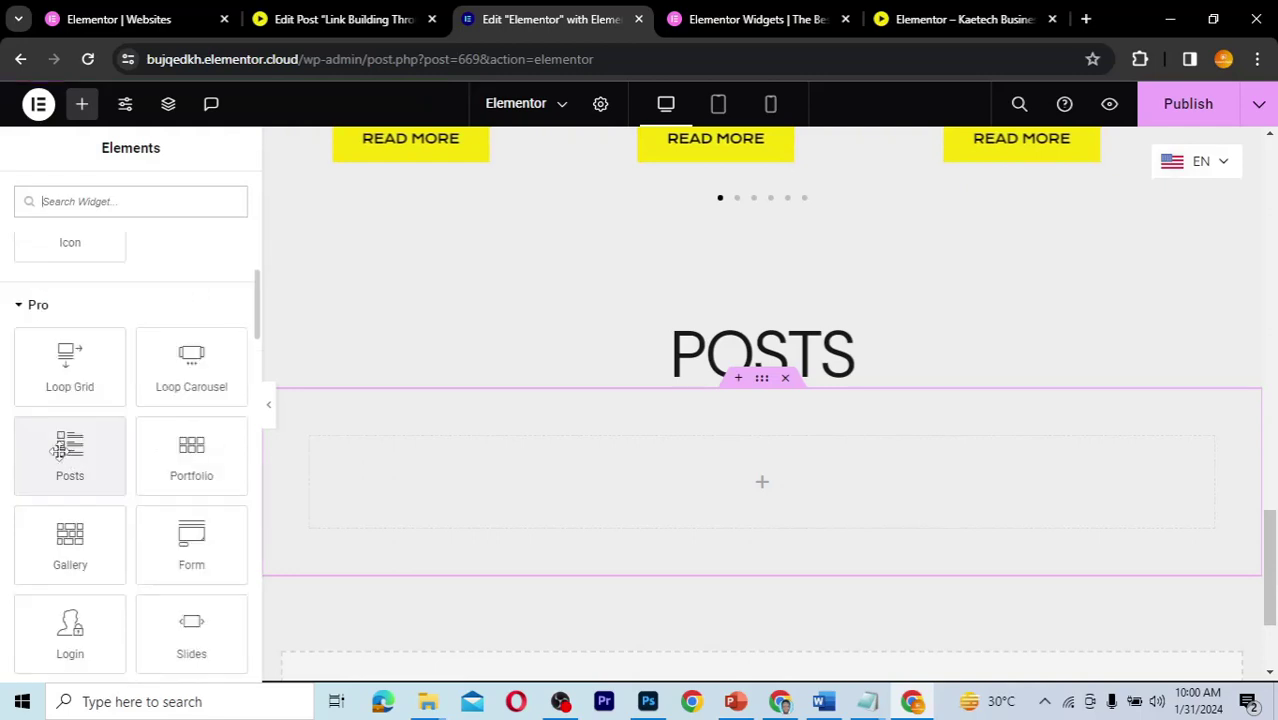
left_click_drag(57, 450, 635, 488)
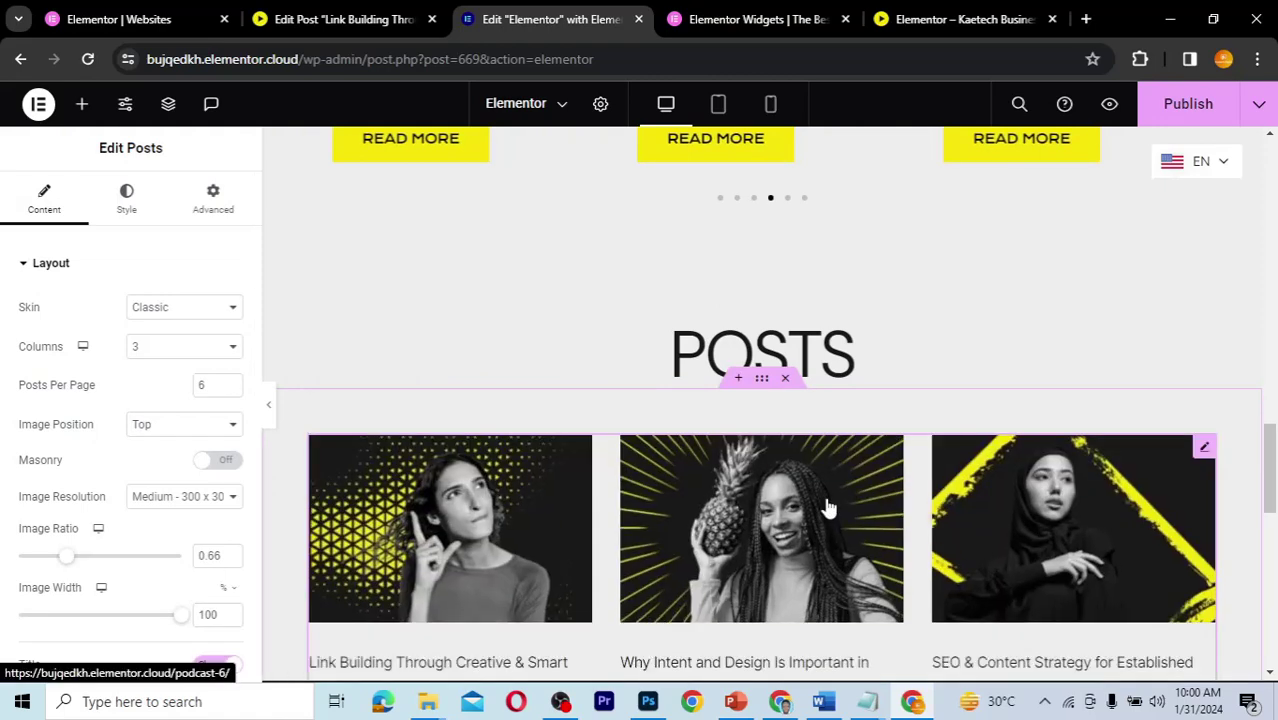
Choose the Classic skin for the Posts widget and look over its post layout
mouse_move(1270, 465)
left_mouse_down()
mouse_move(1272, 580)
mouse_move(1270, 450)
mouse_move(1272, 495)
mouse_move(1270, 475)
left_mouse_up()
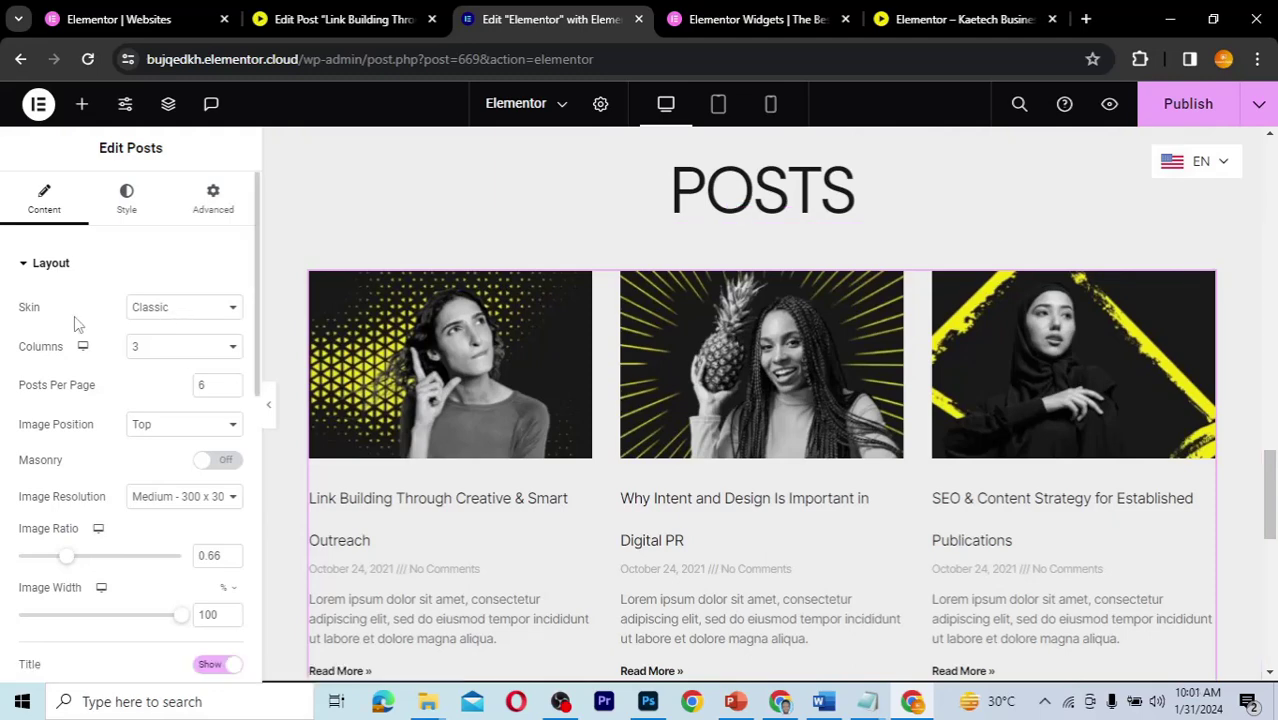
left_click(182, 310)
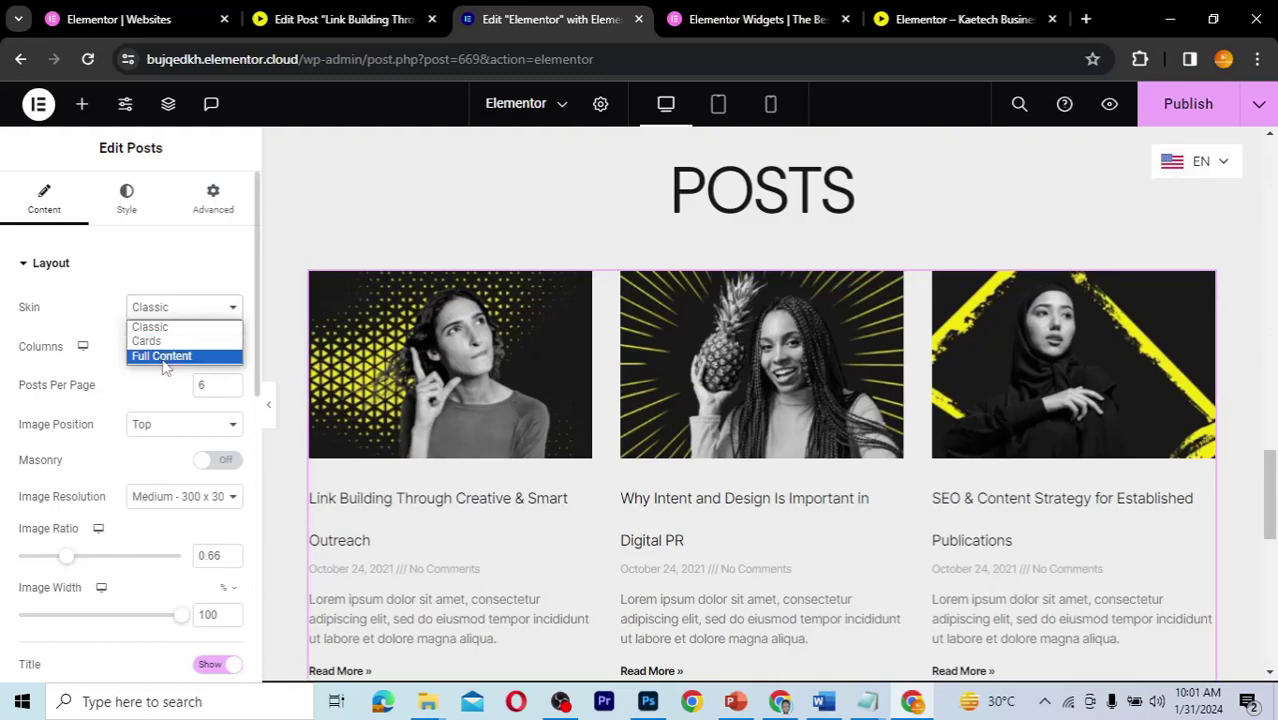
left_click(182, 333)
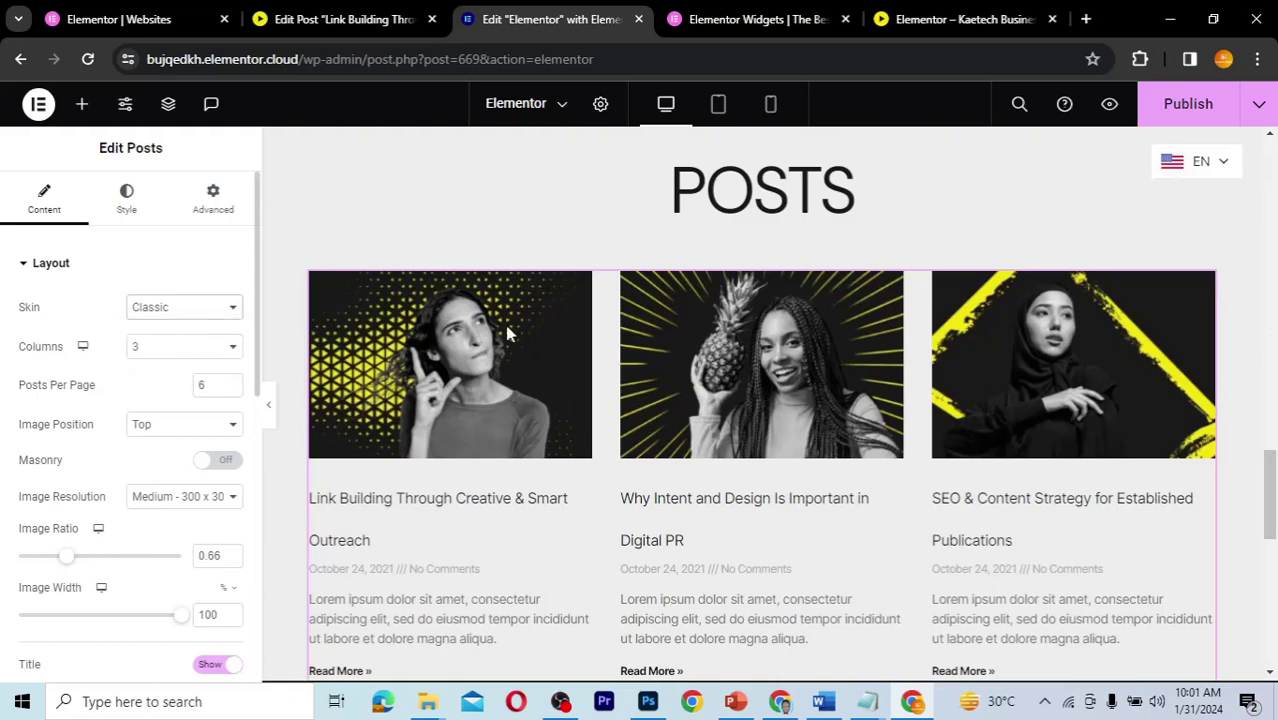
scroll(585, 345, "down", 3)
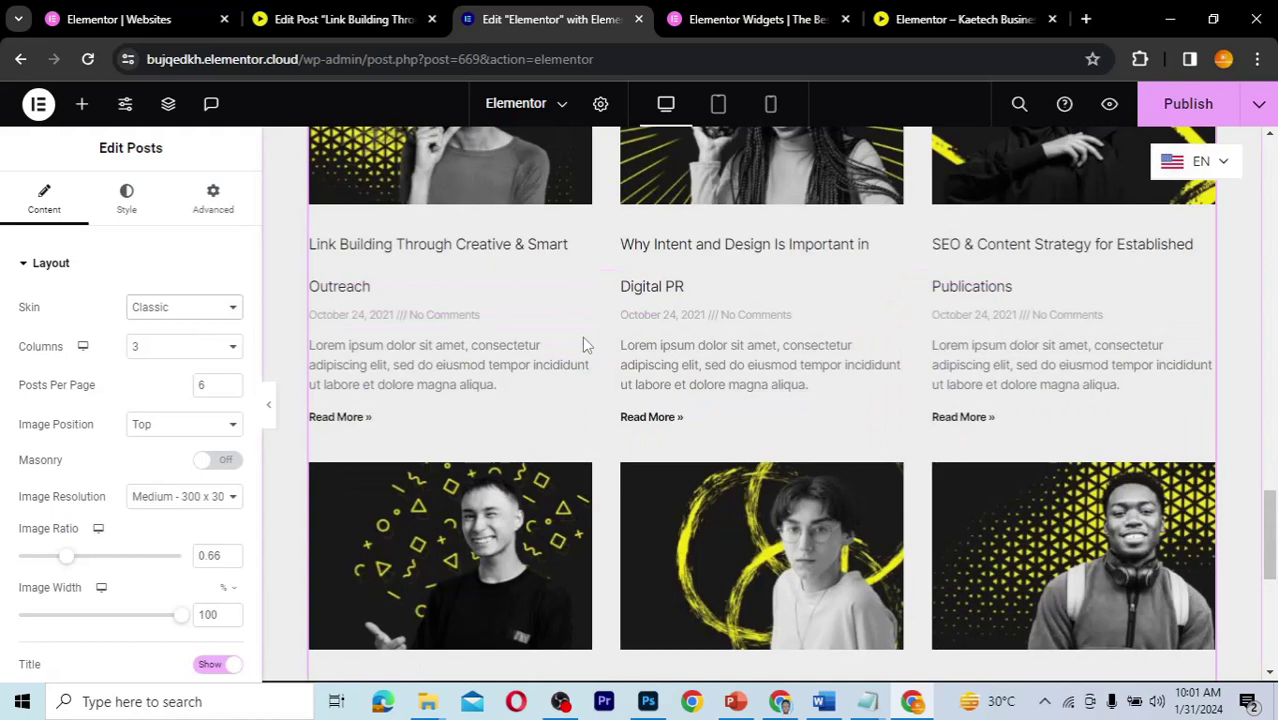
scroll(585, 343, "up", 1)
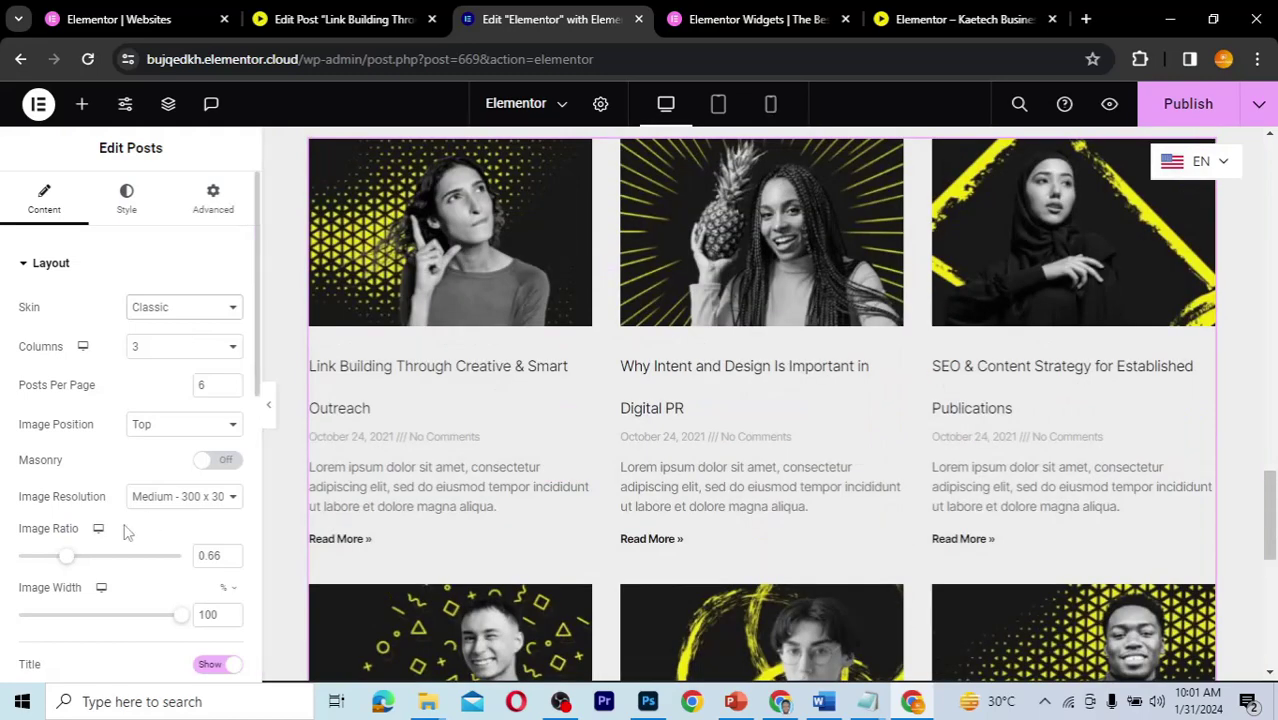
Try the Cards skin on the Posts widget and look over both rows of posts
left_click(170, 306)
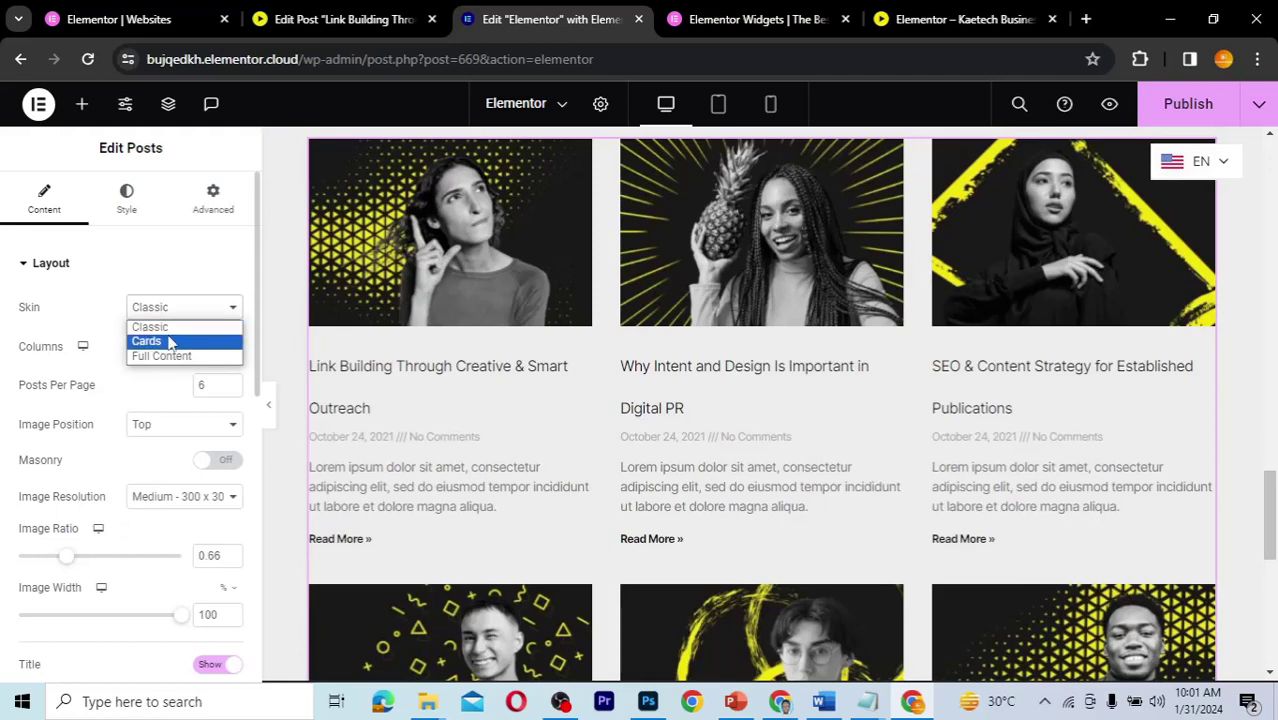
left_click(168, 343)
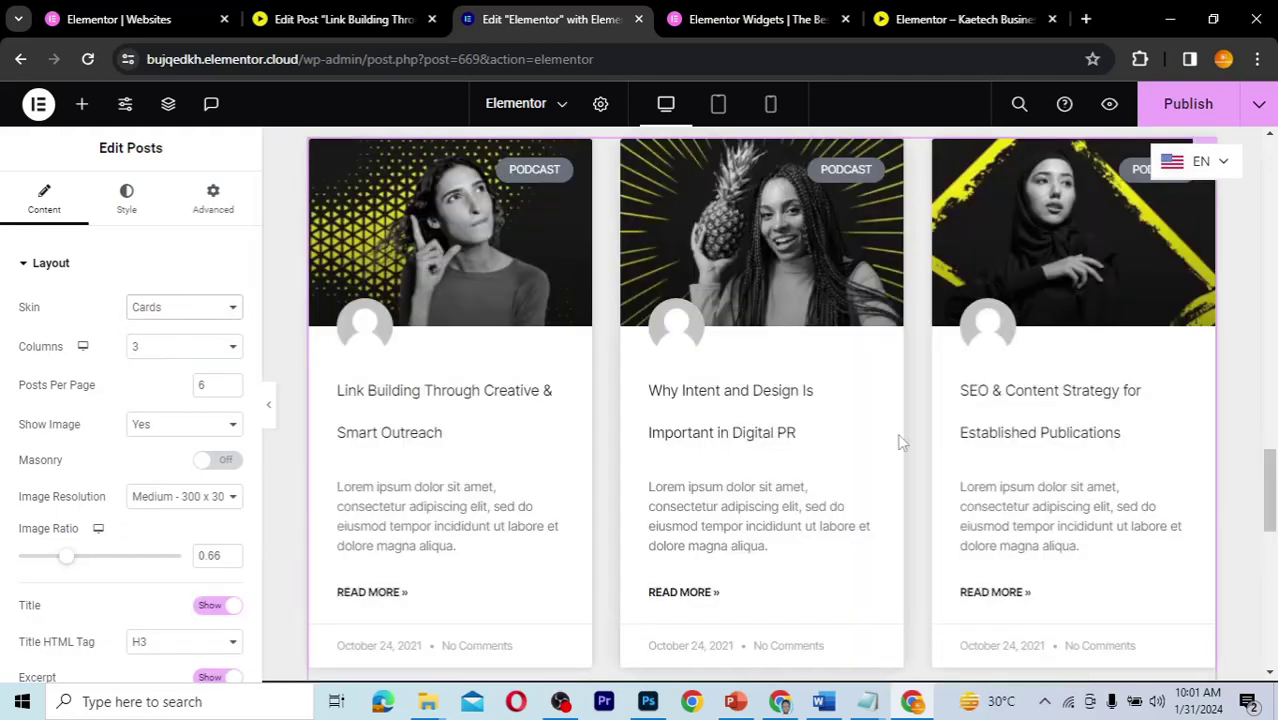
scroll(900, 441, "down", 2)
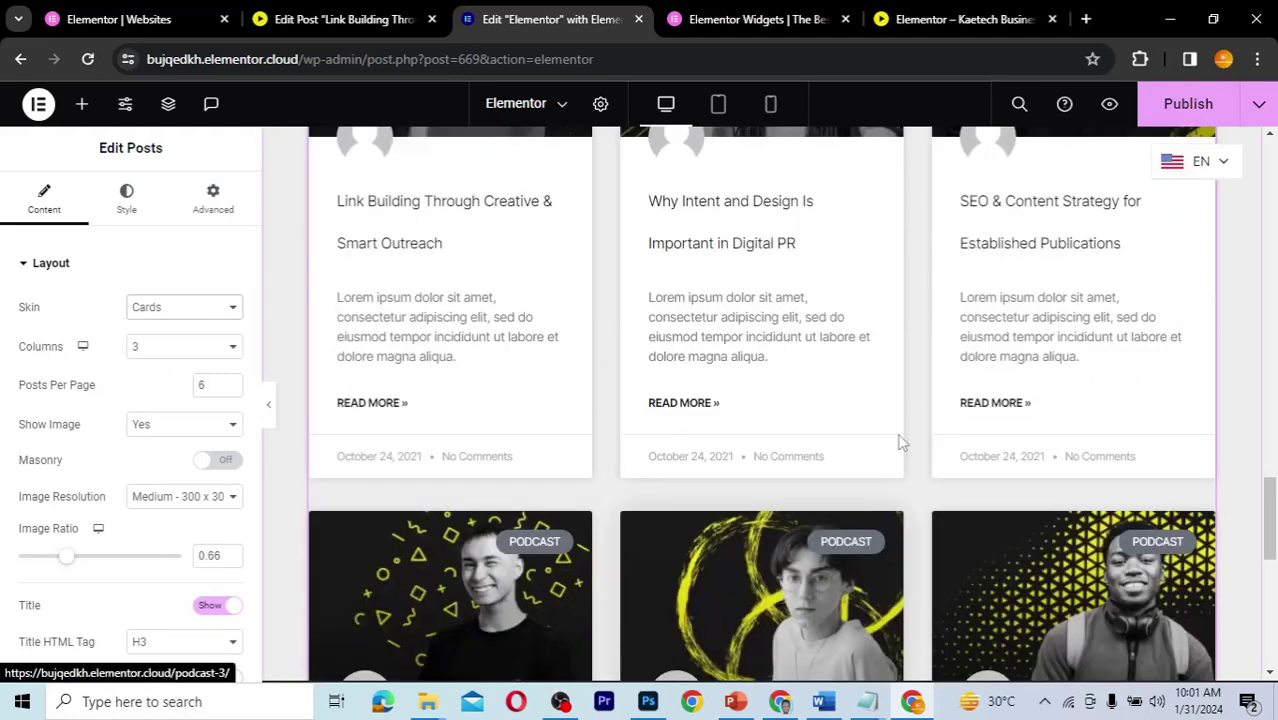
scroll(416, 428, "down", 2)
Try the Full Content skin on the Posts widget and look through the full-length posts
left_click(188, 307)
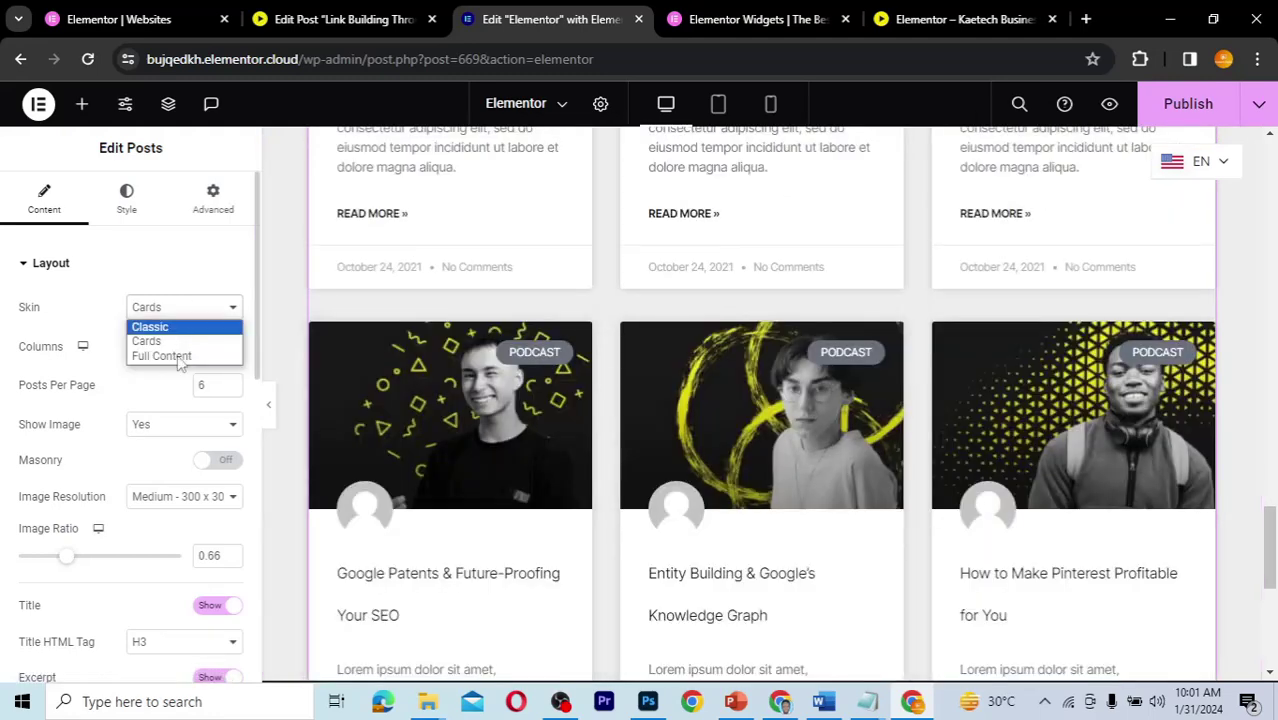
left_click(177, 360)
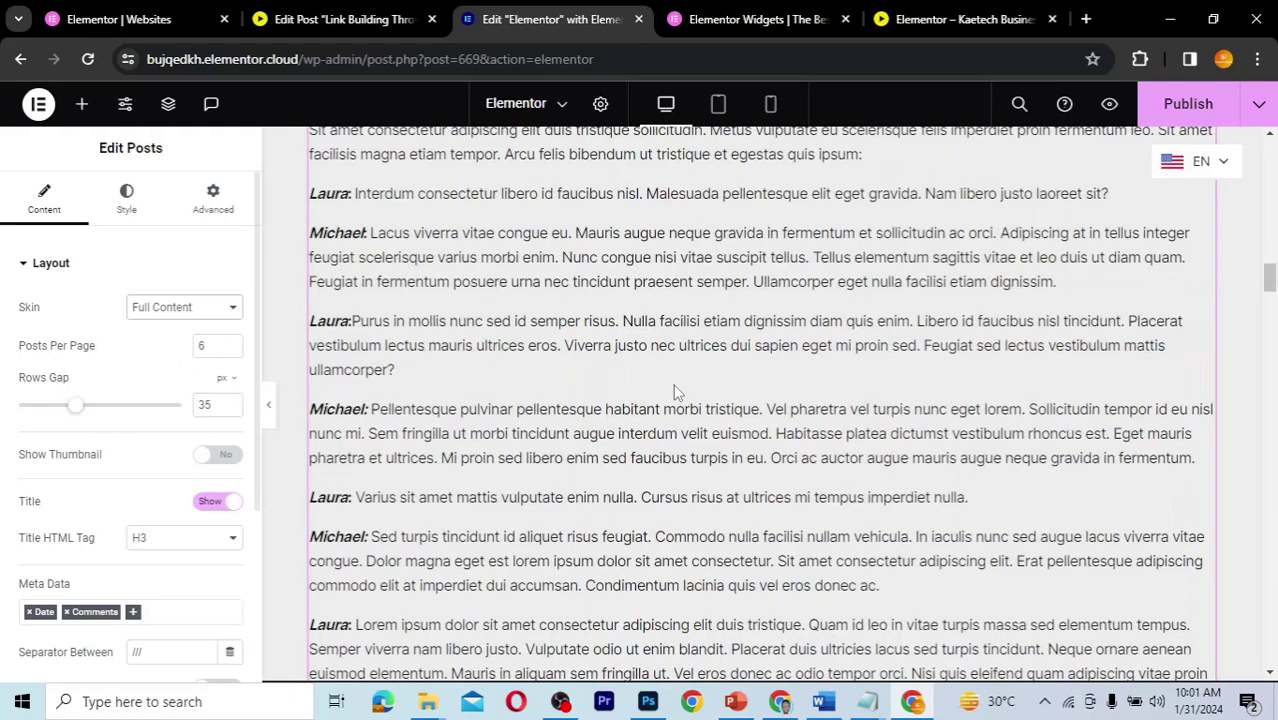
scroll(675, 392, "up", 5)
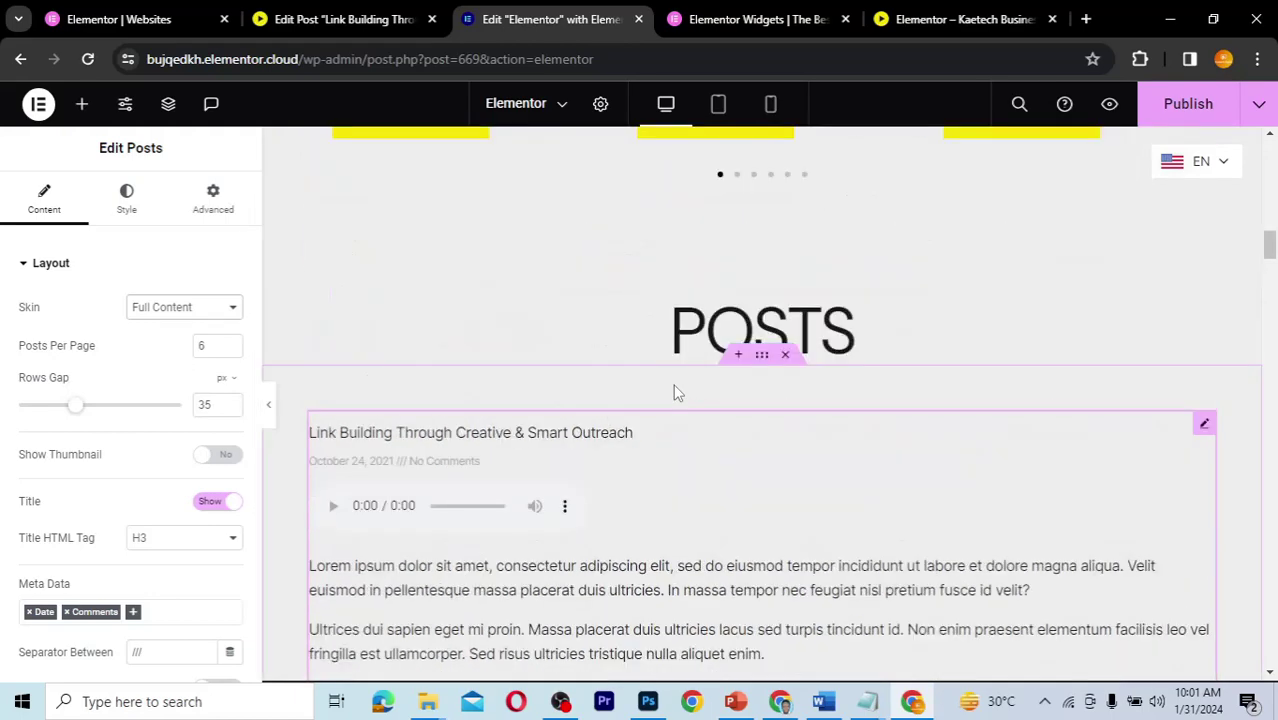
scroll(675, 392, "down", 5)
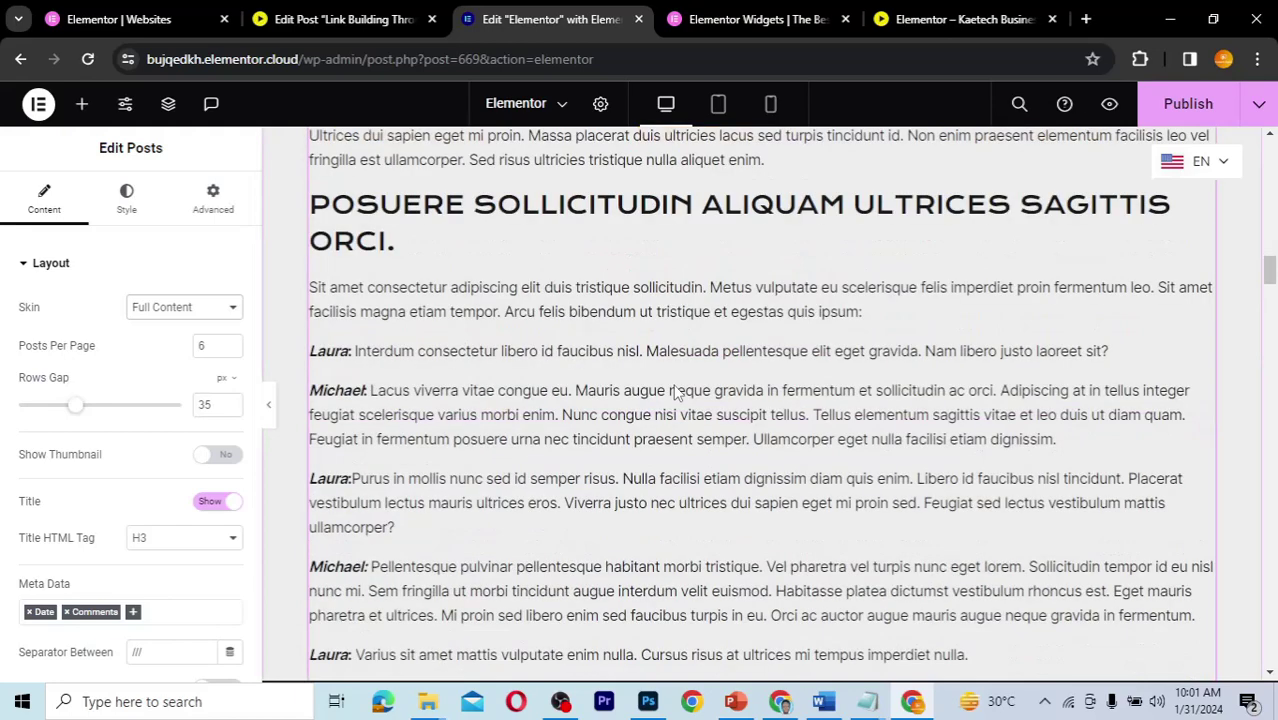
scroll(675, 392, "up", 3)
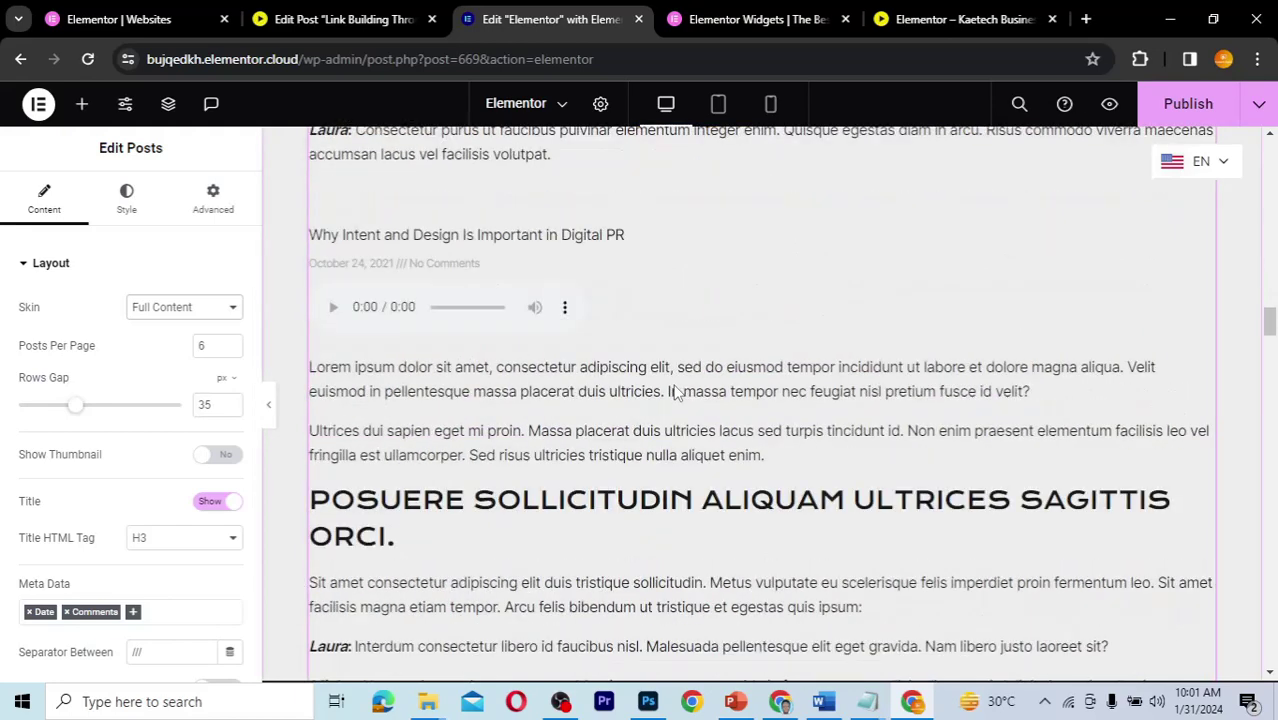
scroll(675, 392, "down", 4)
scroll(675, 392, "up", 3)
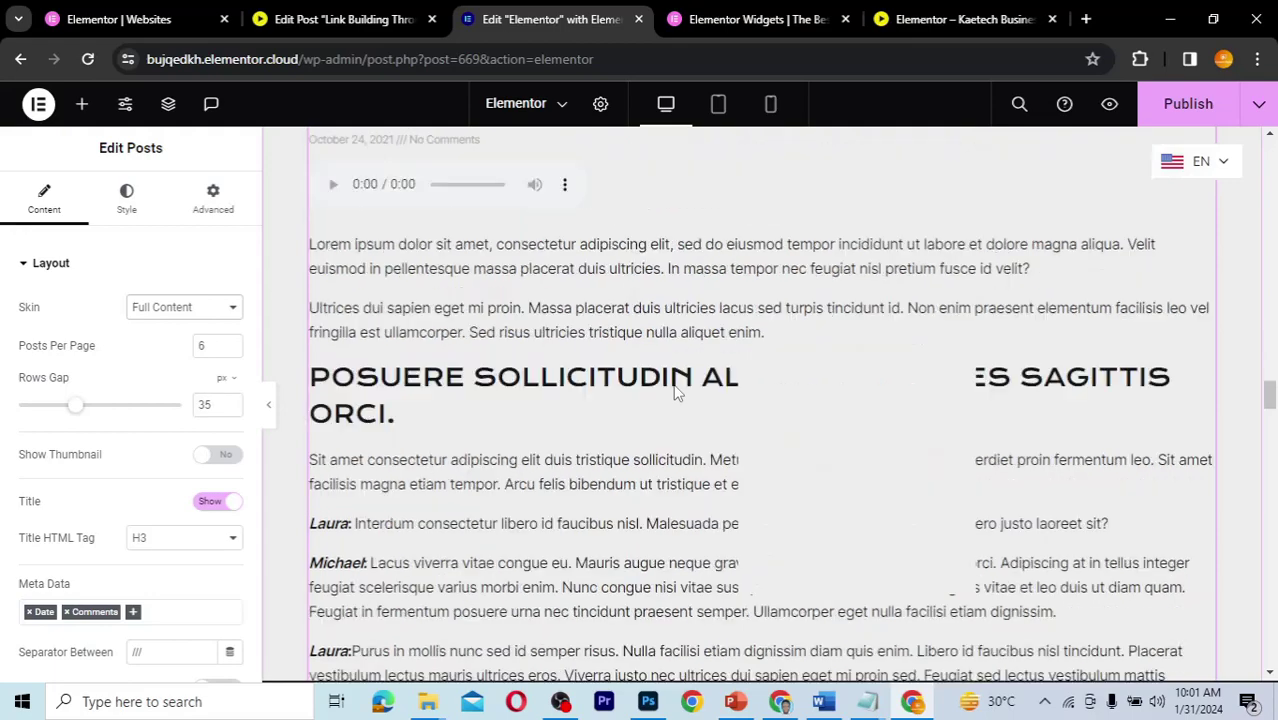
scroll(675, 392, "up", 2)
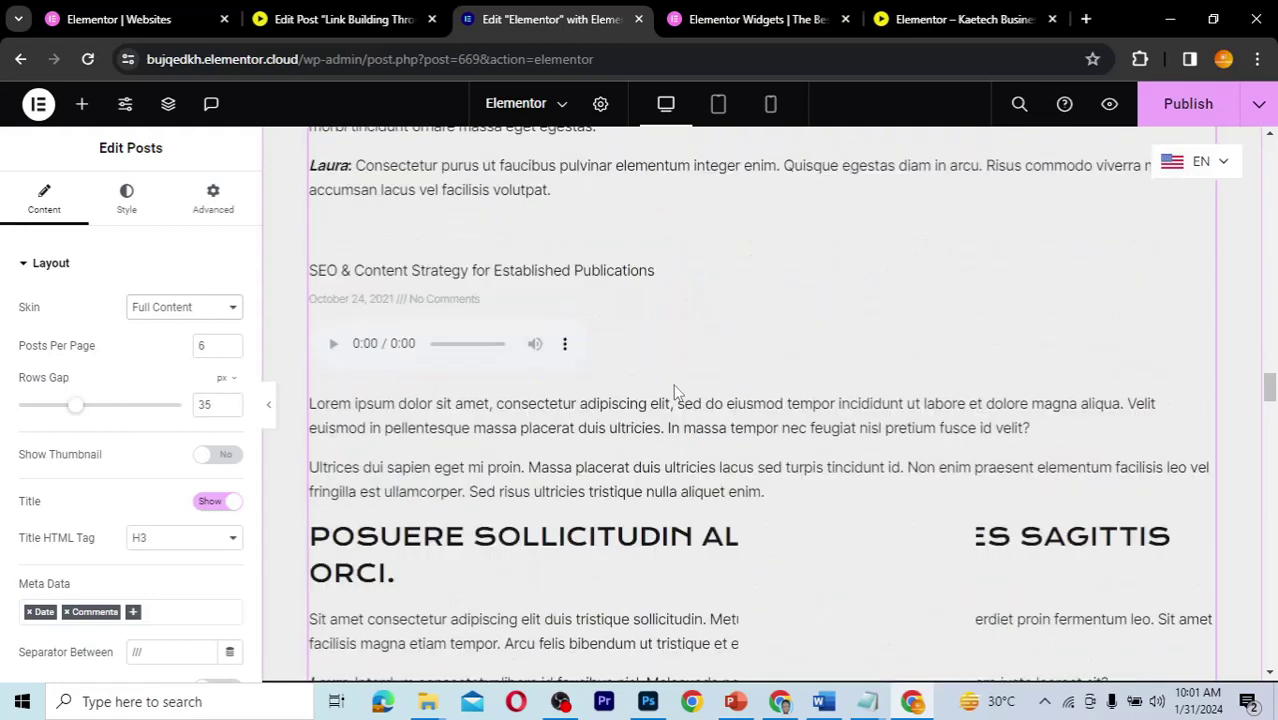
scroll(675, 392, "up", 15)
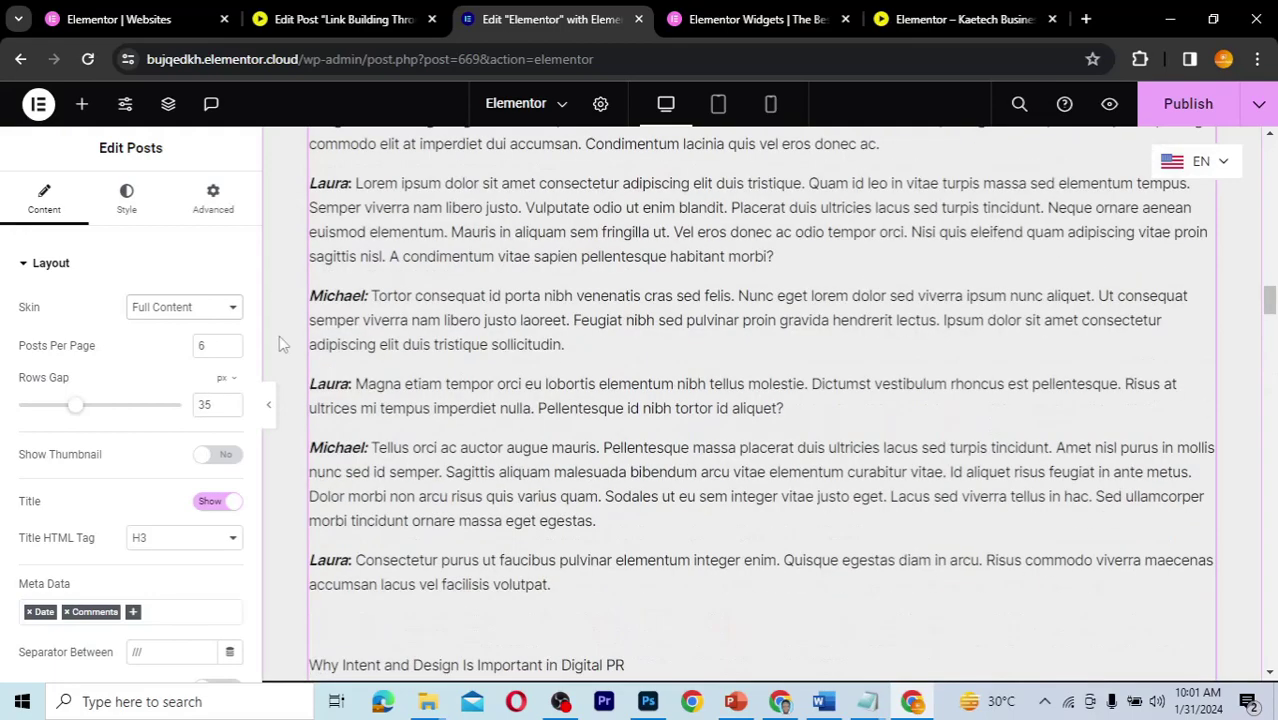
Set the Posts widget's skin to Cards and review the cards and the remaining layout settings
left_click(177, 308)
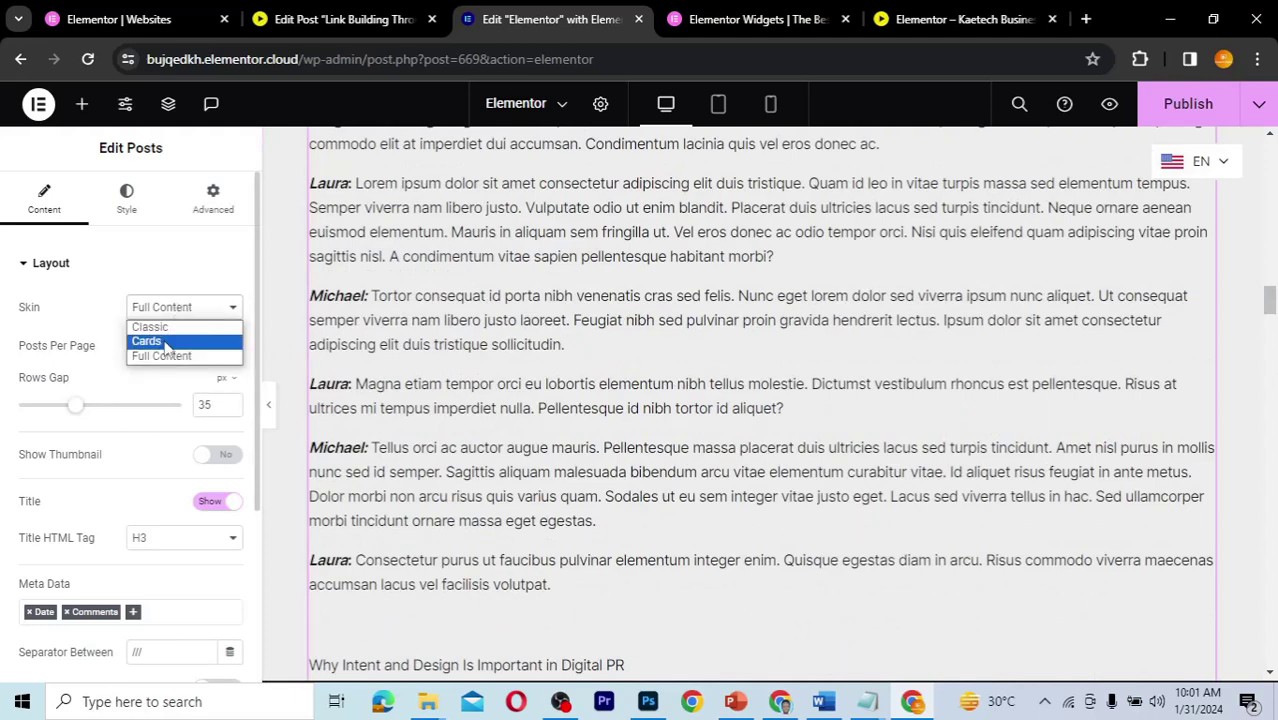
left_click(166, 352)
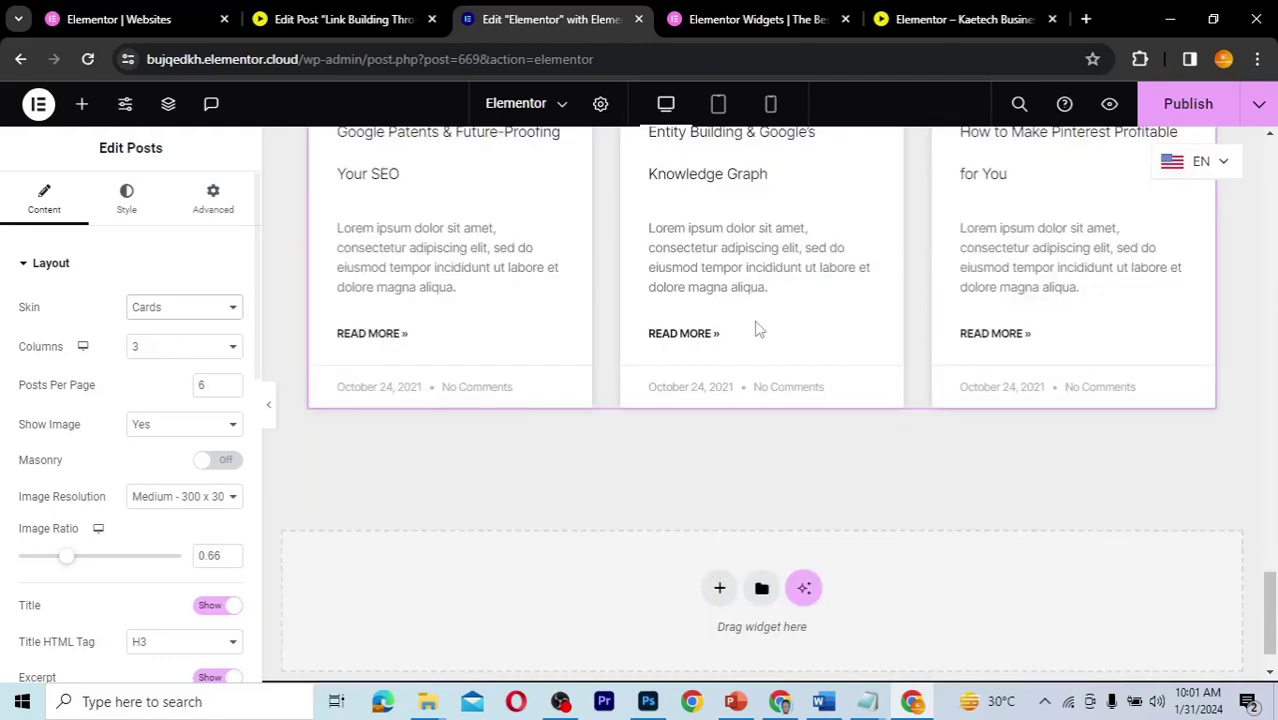
scroll(756, 328, "up", 4)
scroll(757, 330, "up", 3)
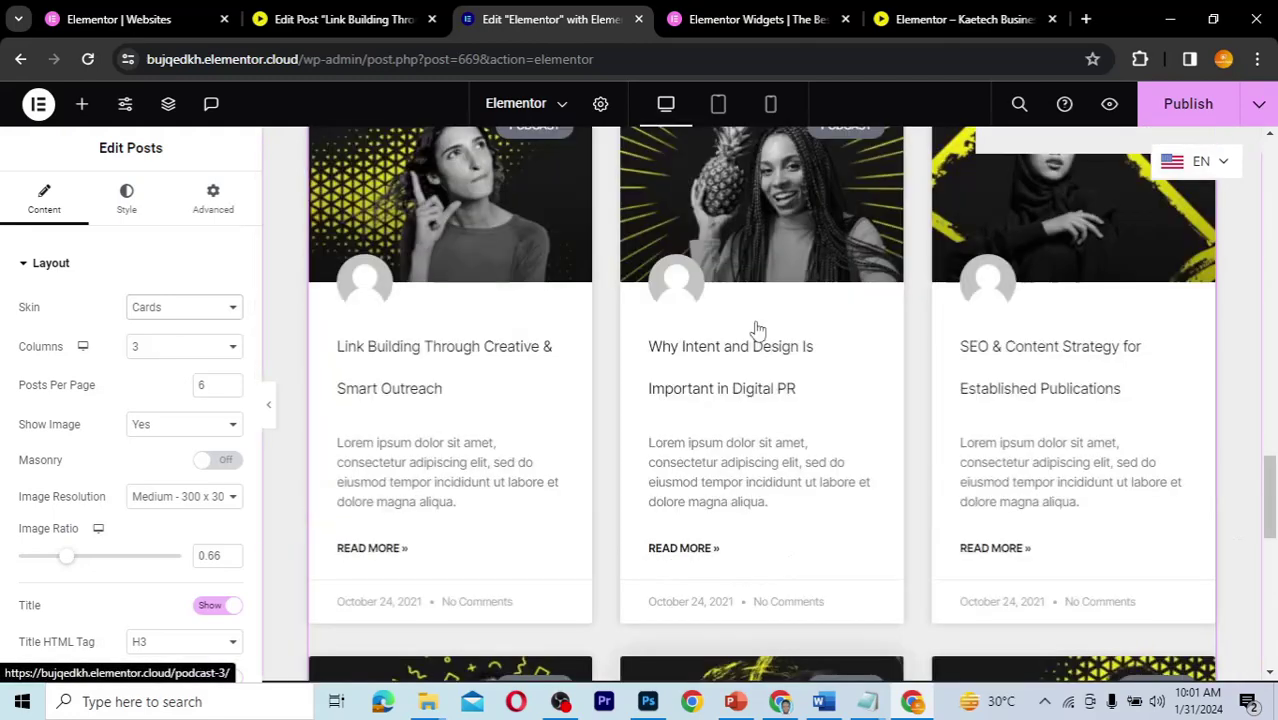
scroll(757, 330, "up", 2)
scroll(757, 330, "down", 1)
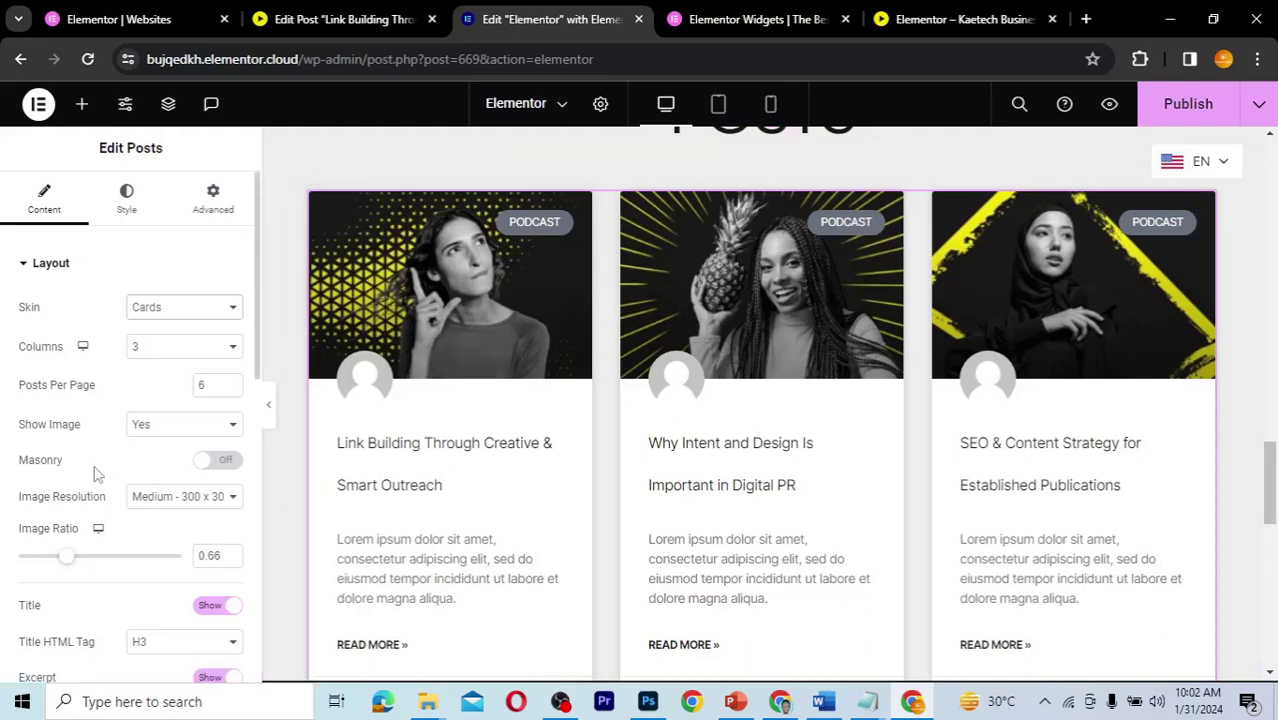
scroll(96, 474, "down", 3)
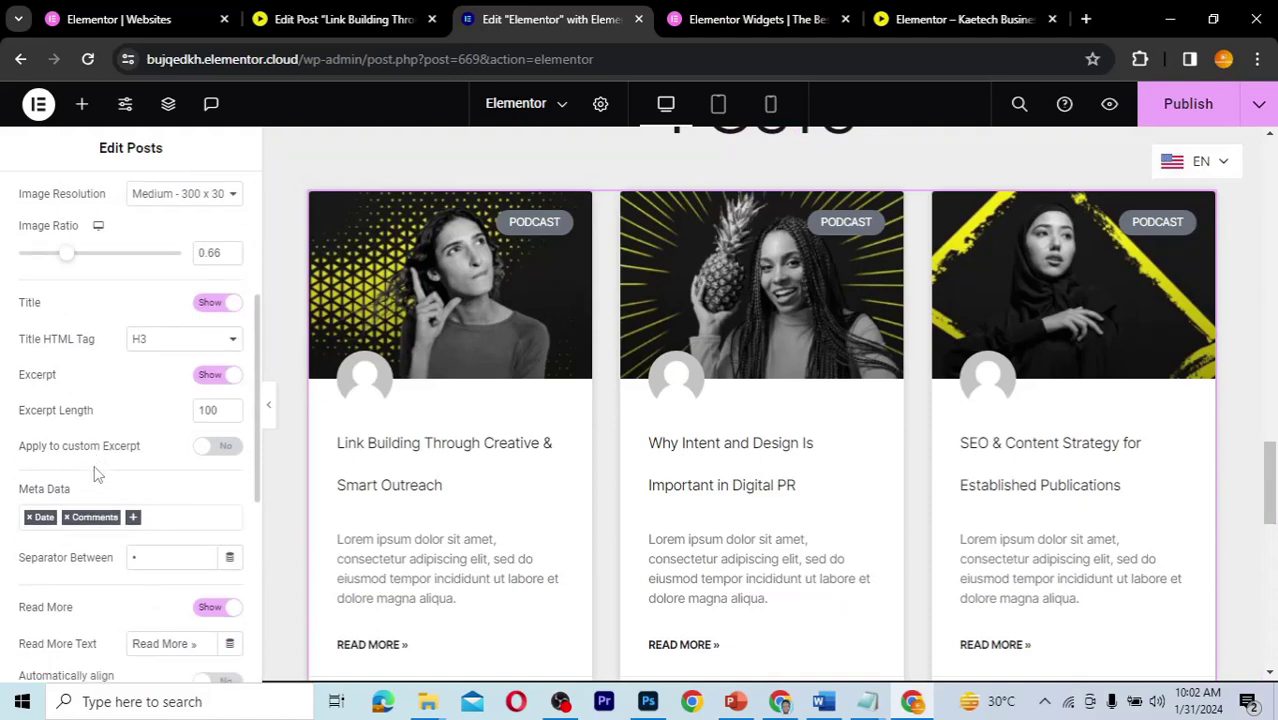
Hide the author avatar on the Posts widget's cards
scroll(96, 474, "down", 3)
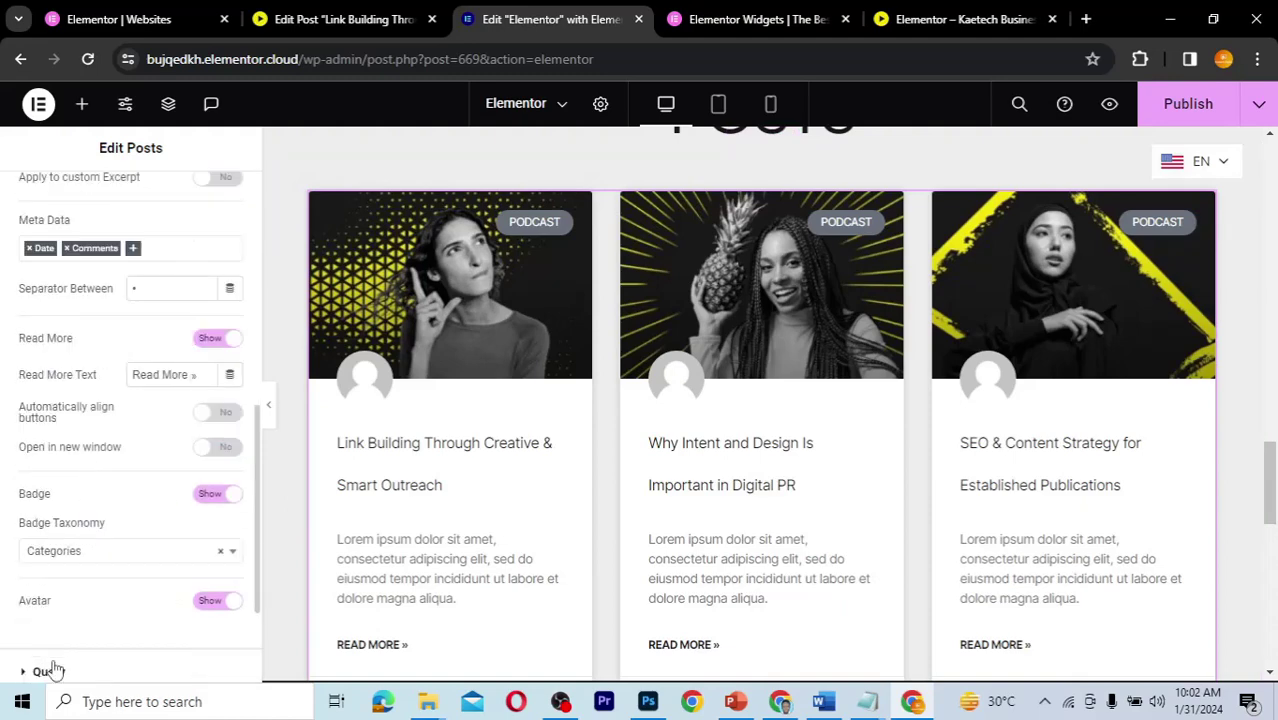
left_click(212, 601)
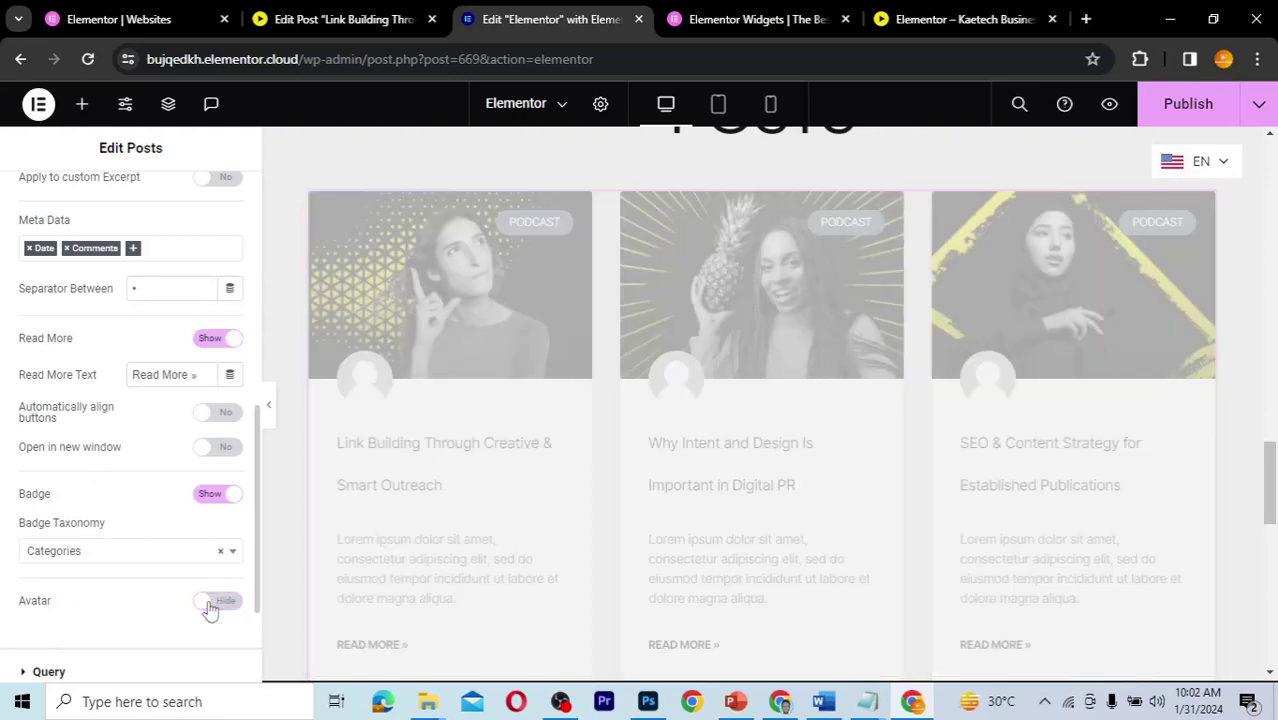
scroll(528, 530, "down", 2)
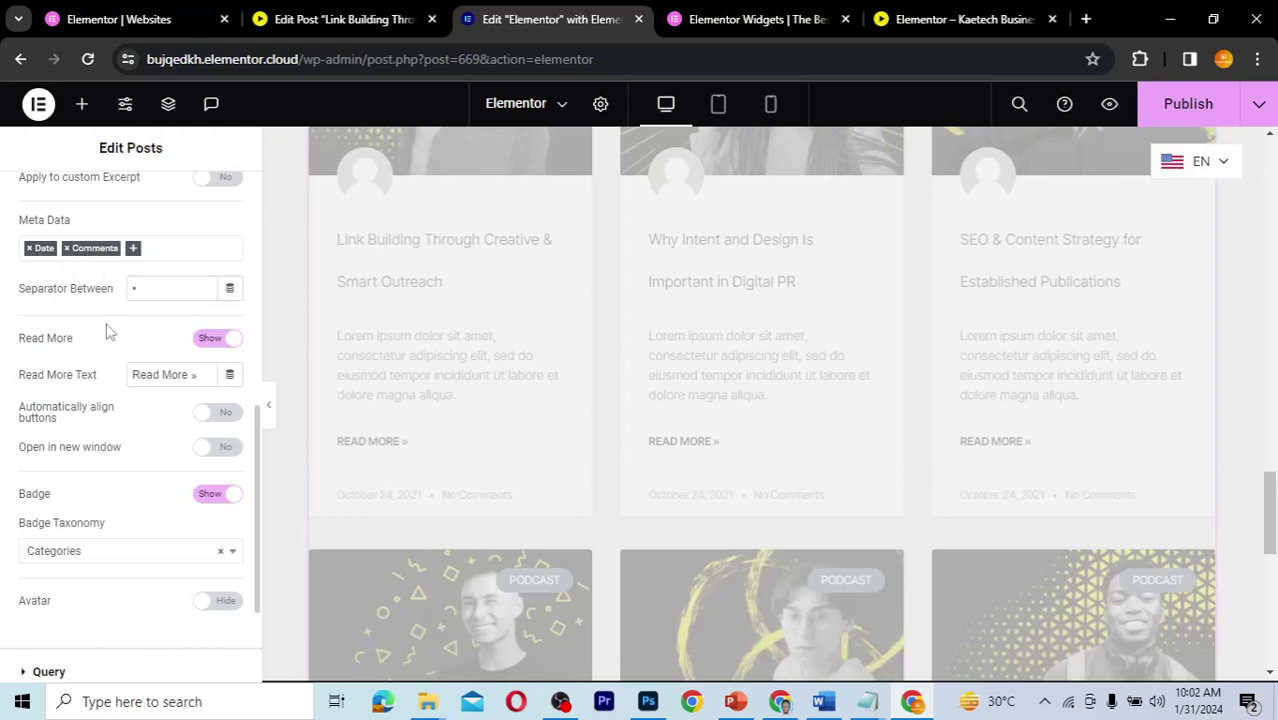
Look over the available Meta Data options for the Posts widget without changing the selection
left_click(135, 252)
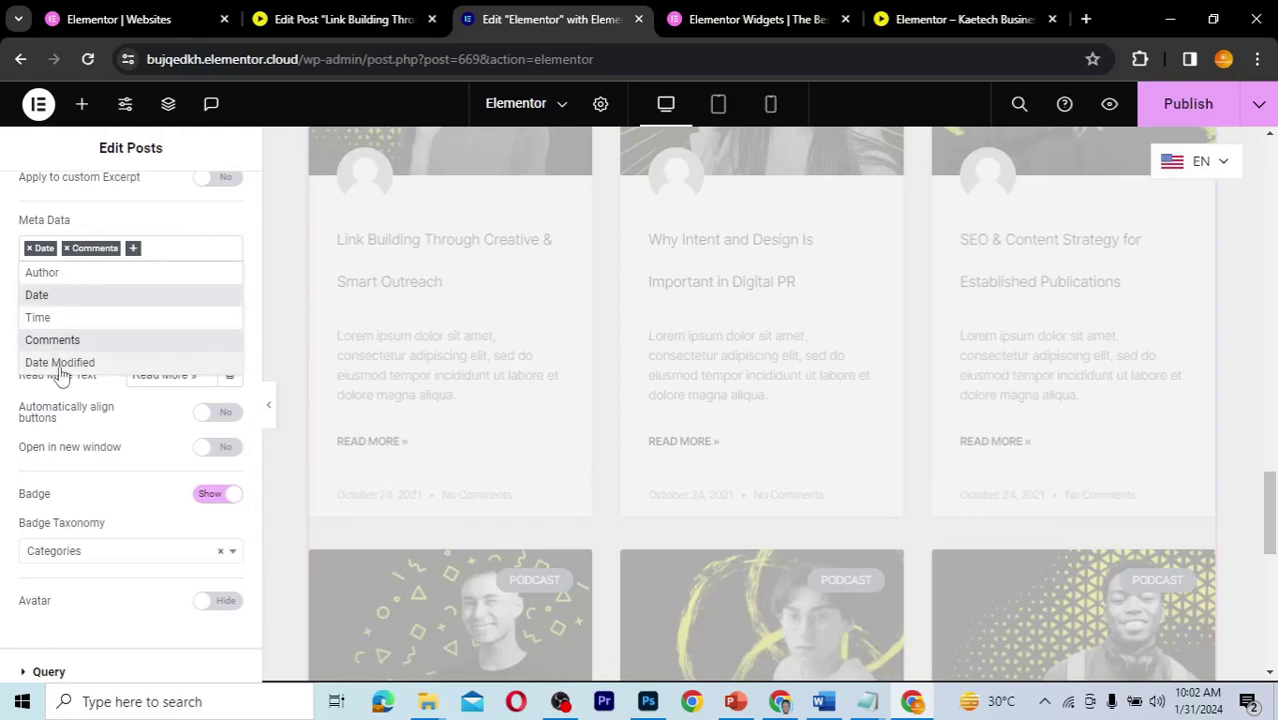
left_click(229, 221)
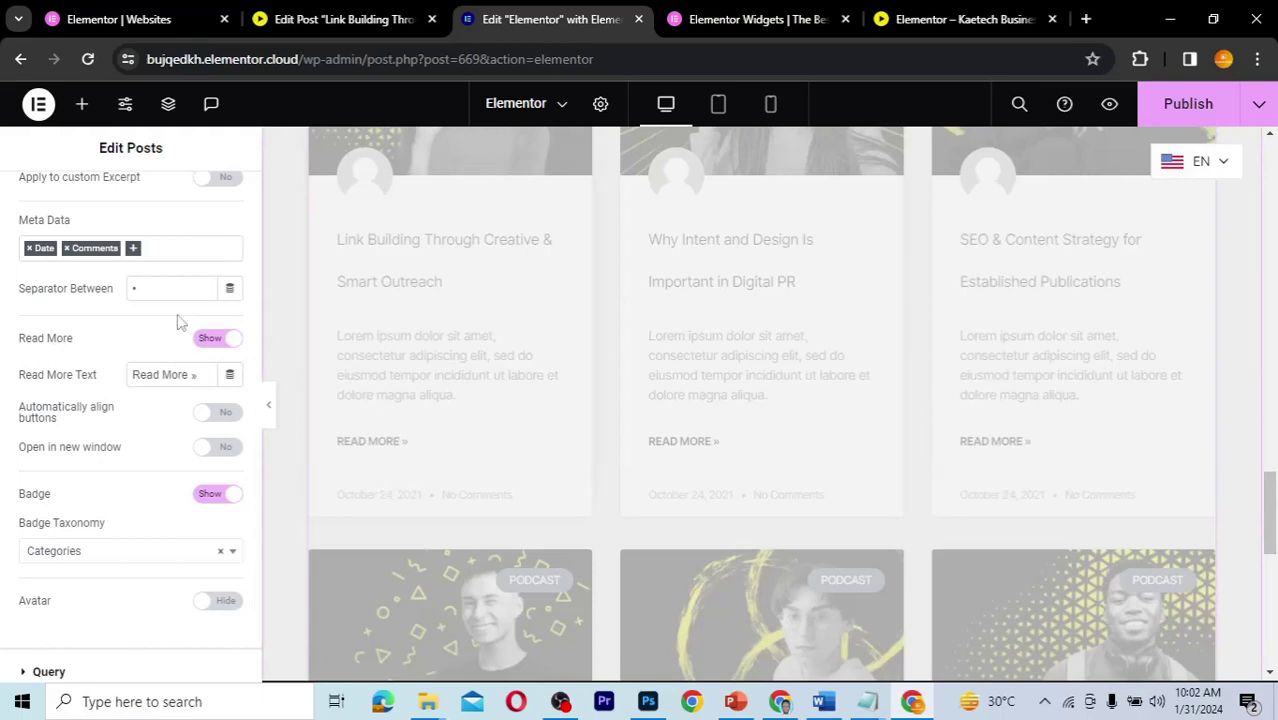
left_click(156, 253)
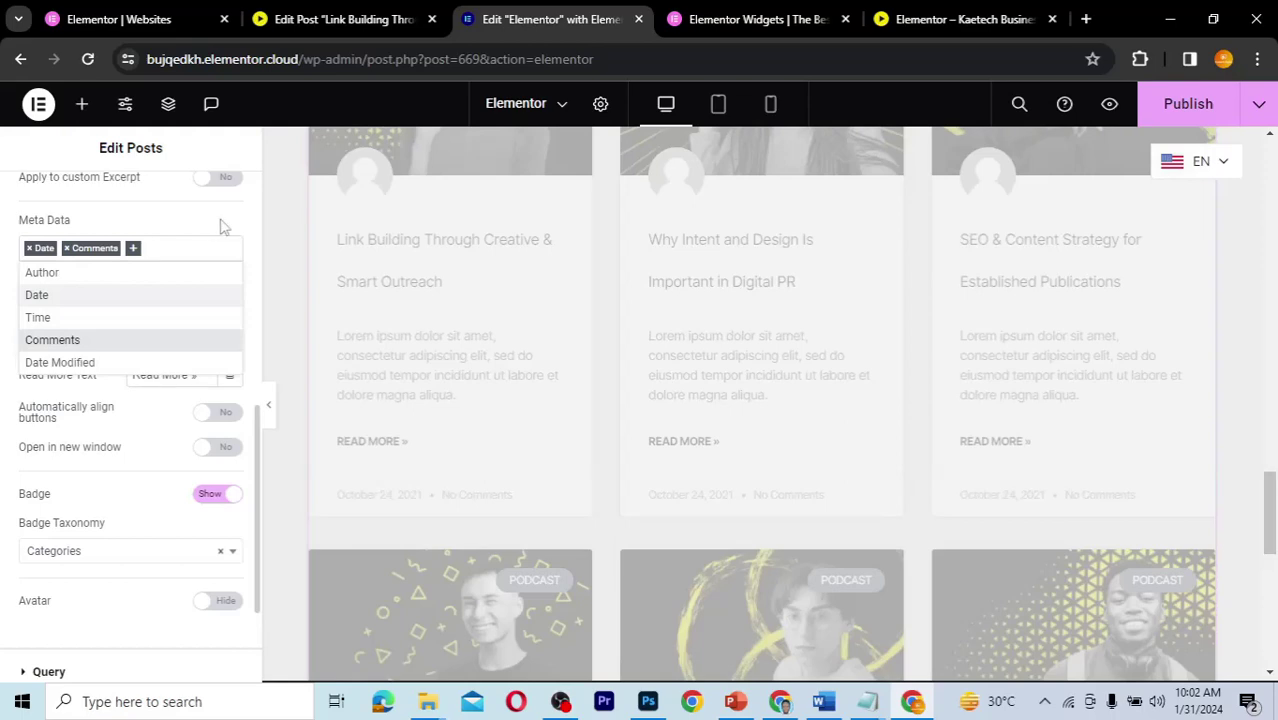
left_click(447, 390)
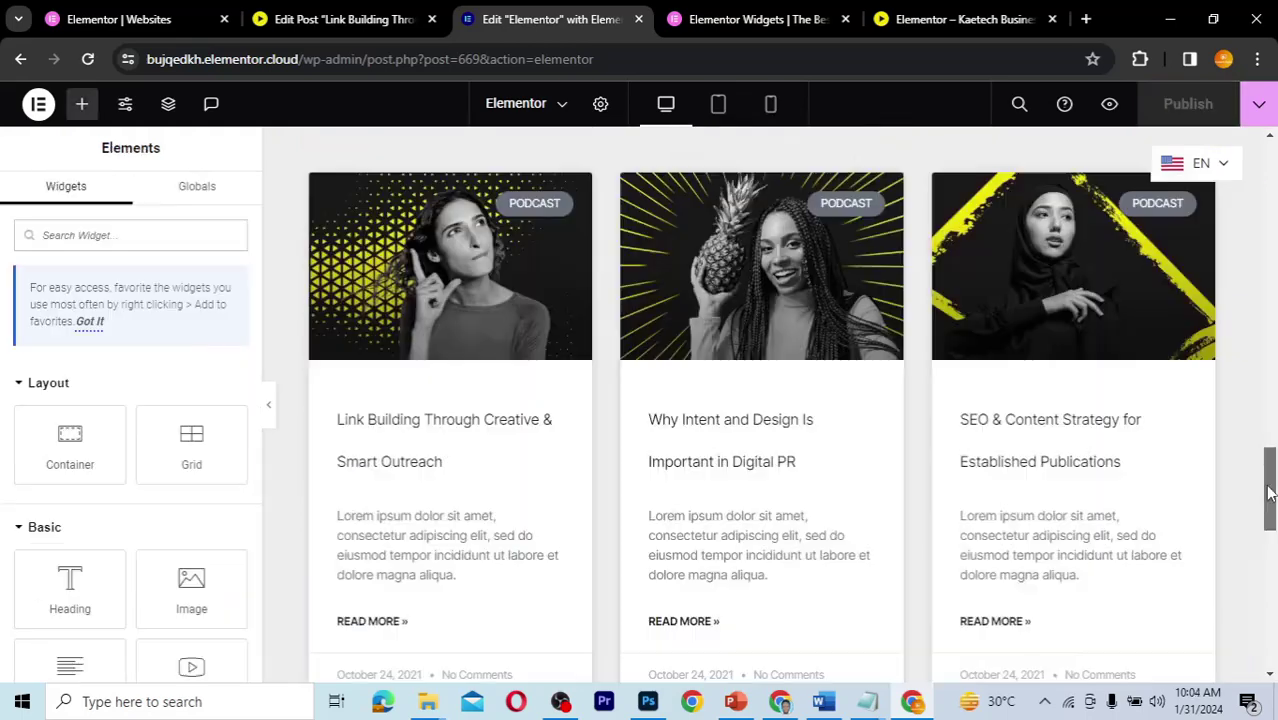
Review the post cards, reopen the Posts widget for editing, and look through its layout settings
scroll(1268, 493, "down", 1)
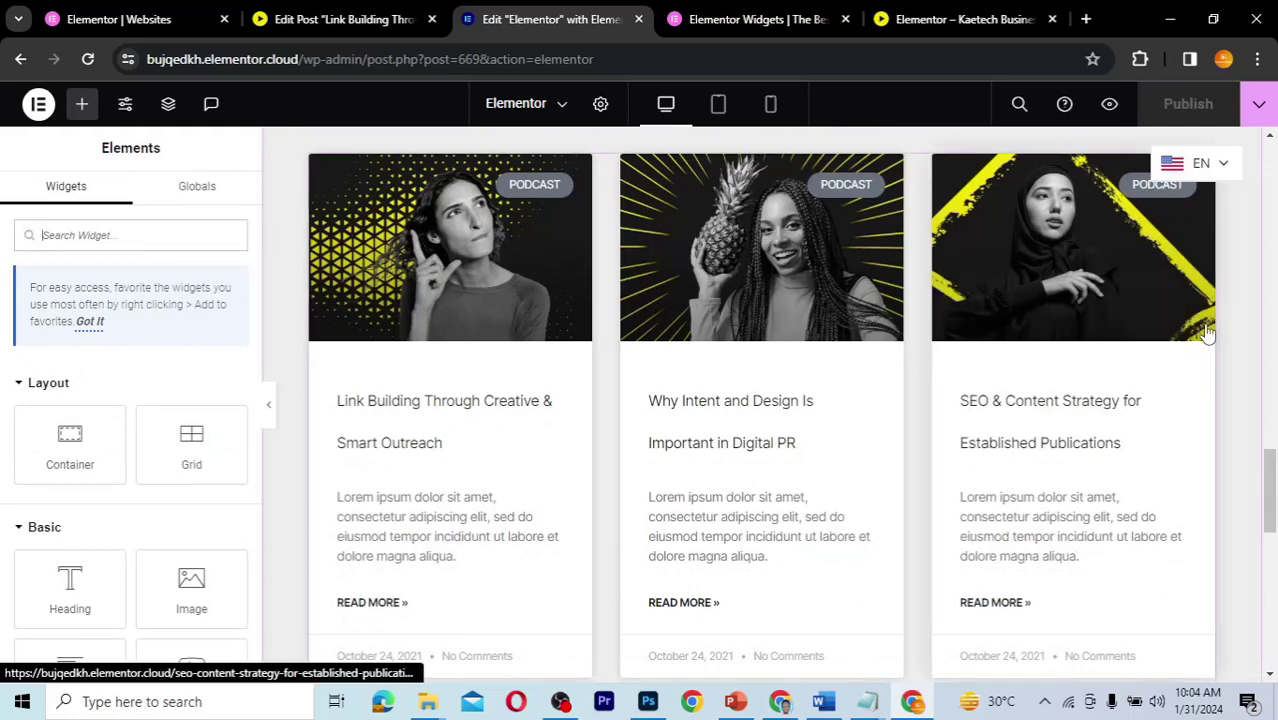
scroll(1210, 430, "up", 2)
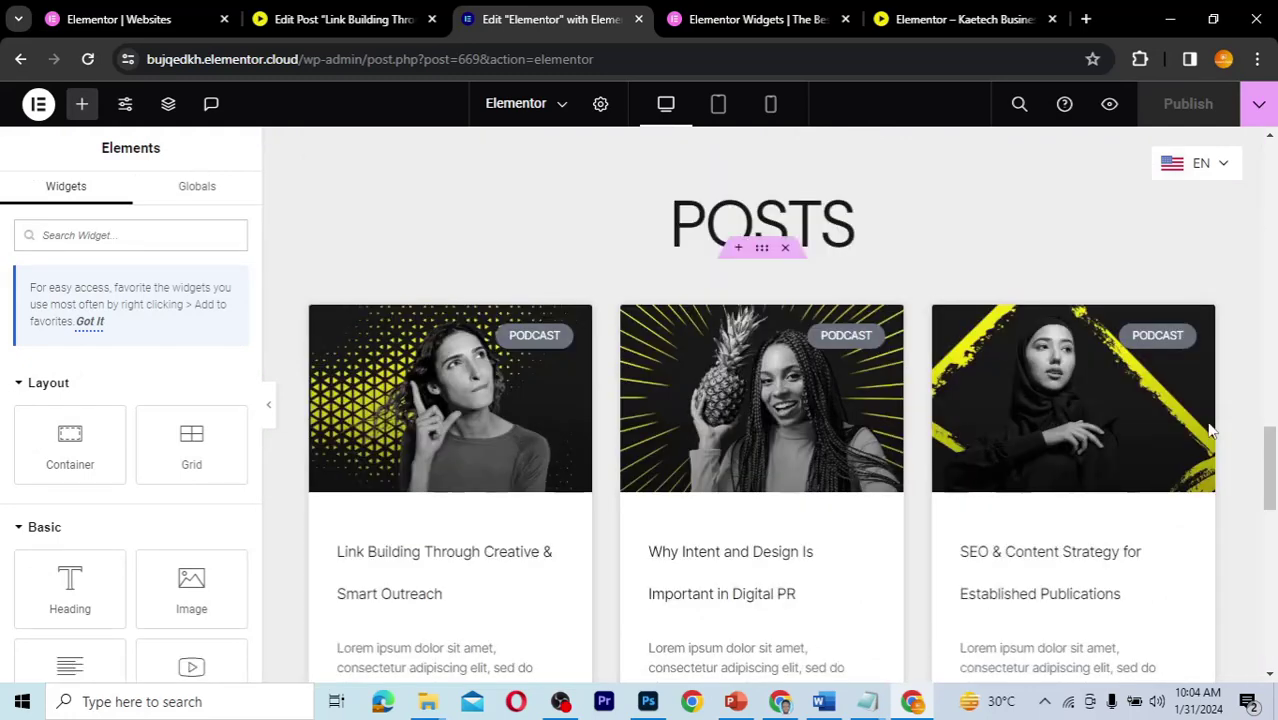
left_click(474, 518)
left_click_drag(1270, 444, 1272, 484)
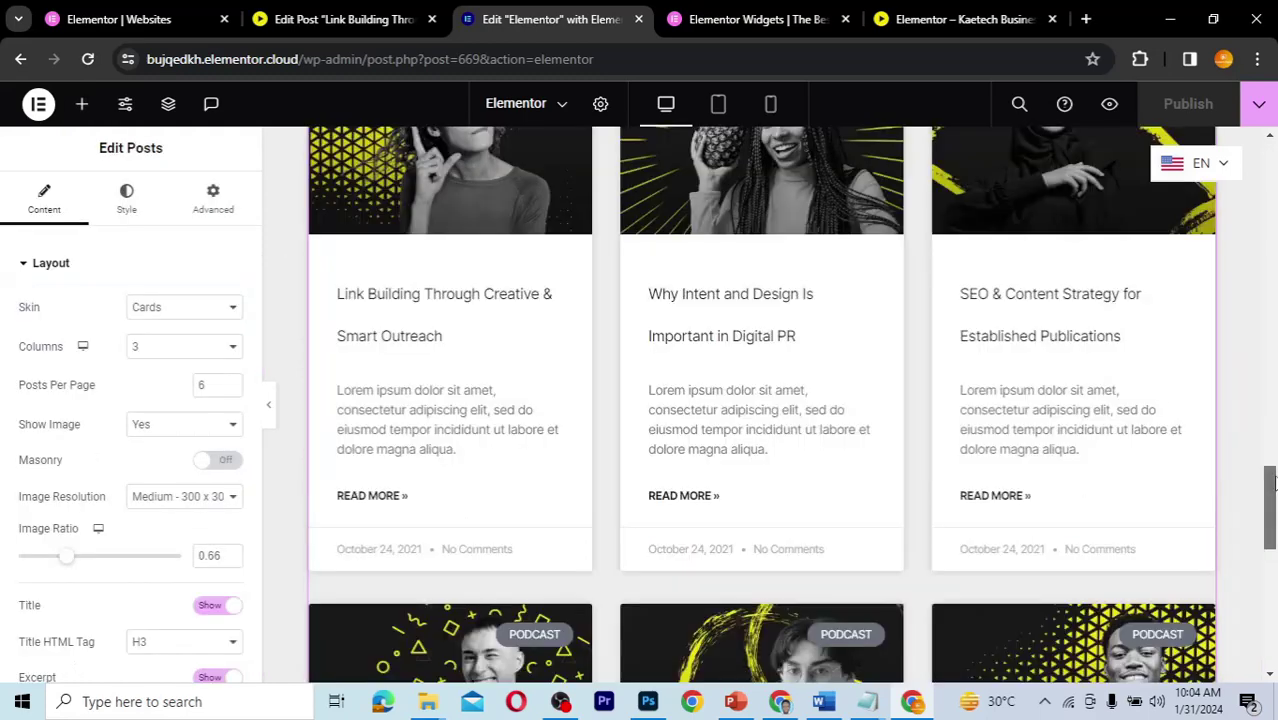
scroll(76, 531, "down", 2)
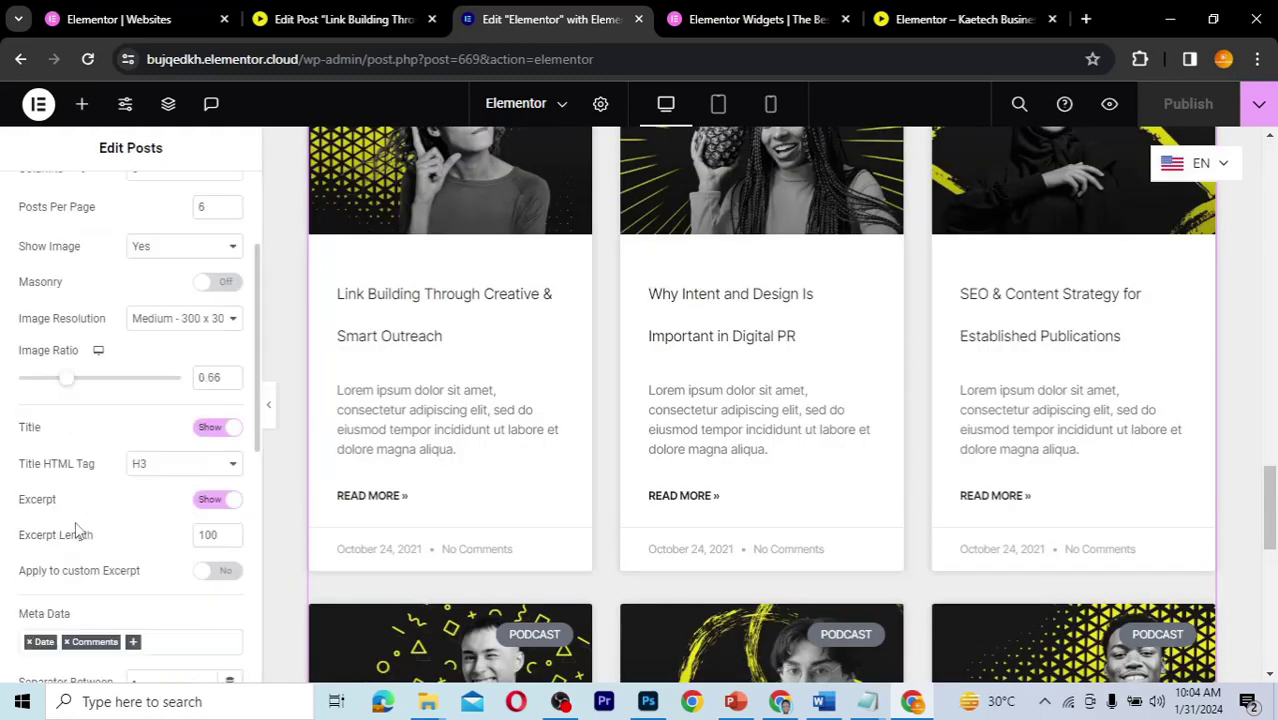
scroll(76, 531, "down", 2)
scroll(76, 531, "up", 4)
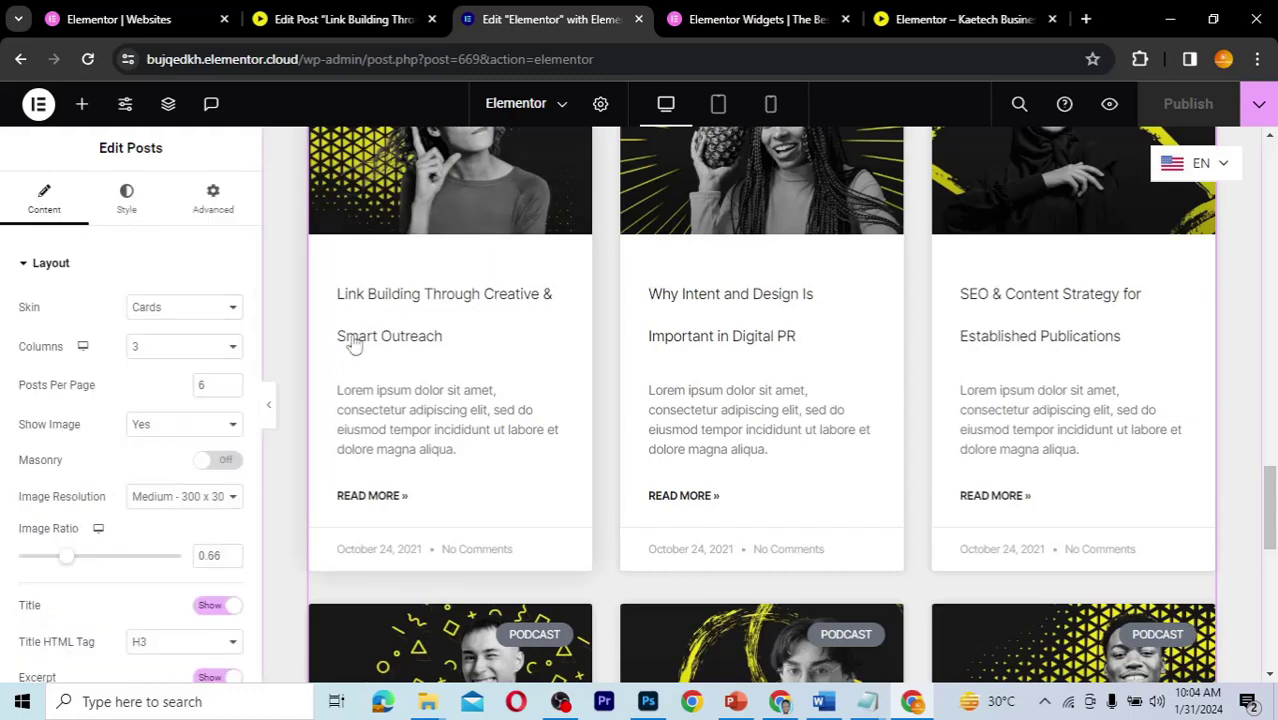
Set the line height of the post titles to 1.3 em in the title typography
left_click(130, 200)
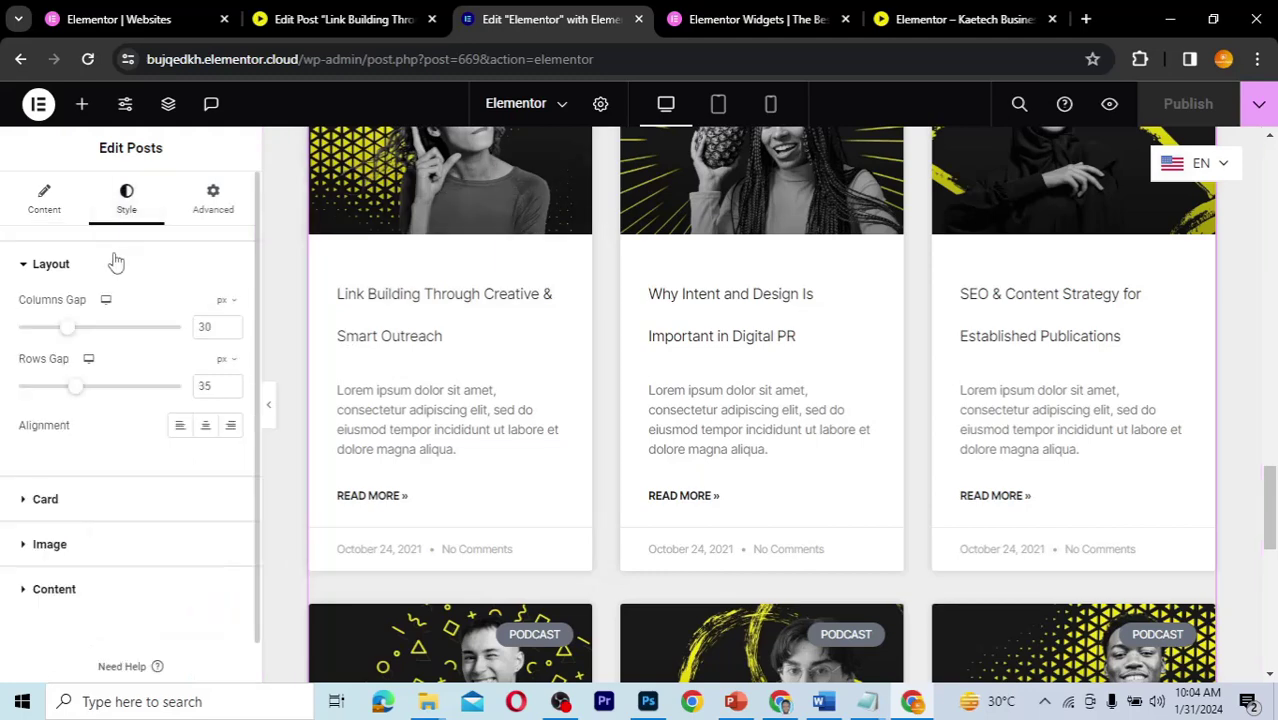
left_click(75, 595)
scroll(150, 505, "down", 3)
scroll(148, 505, "up", 2)
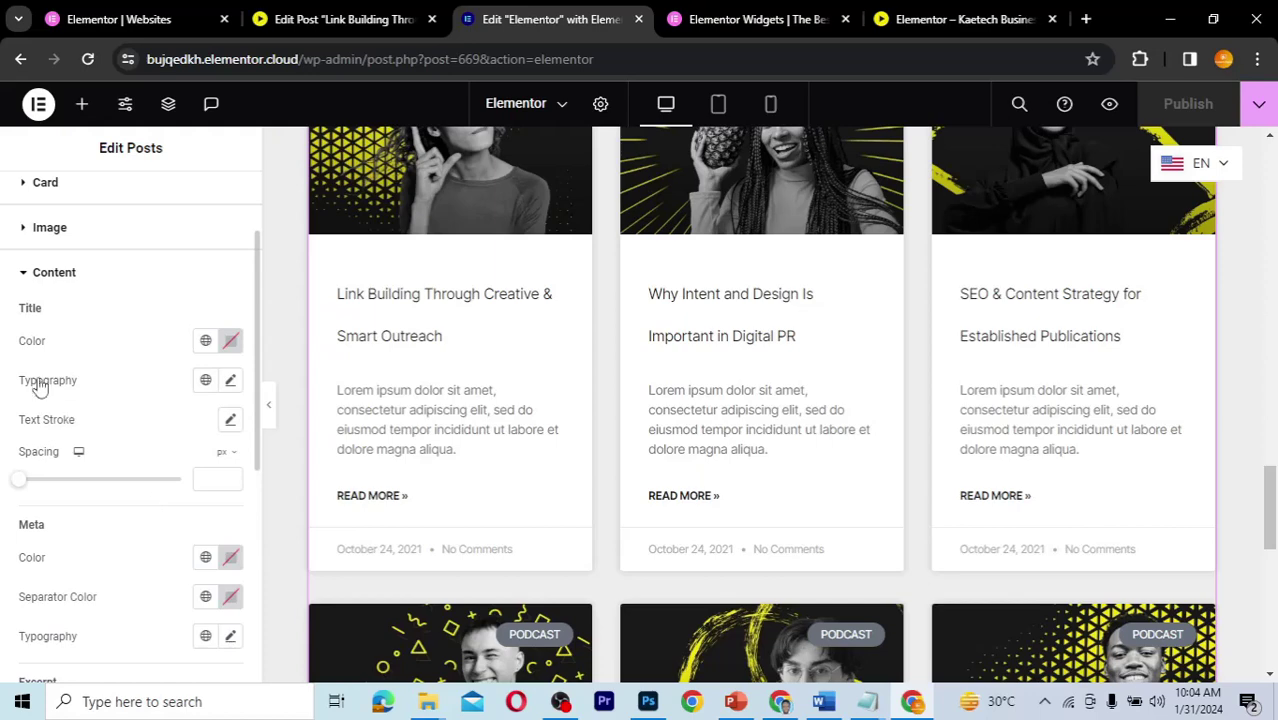
left_click(230, 386)
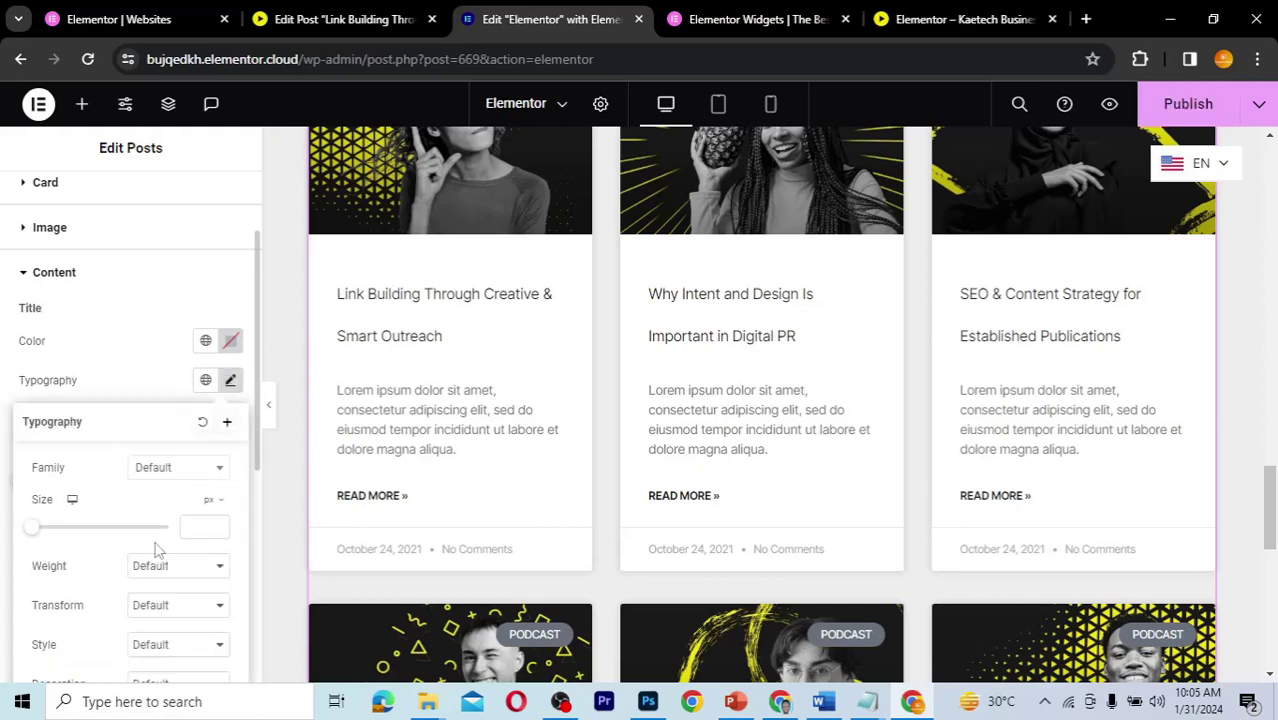
scroll(91, 572, "down", 2)
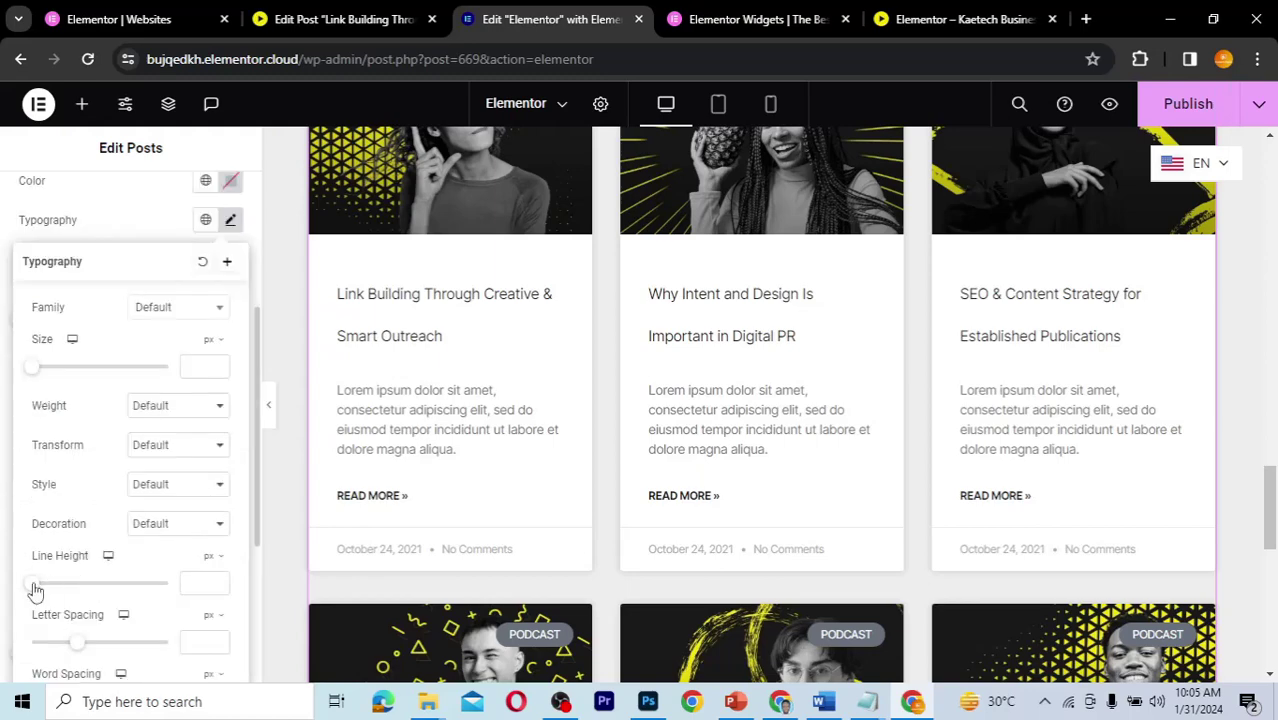
mouse_move(213, 558)
left_click(211, 588)
type("1.3")
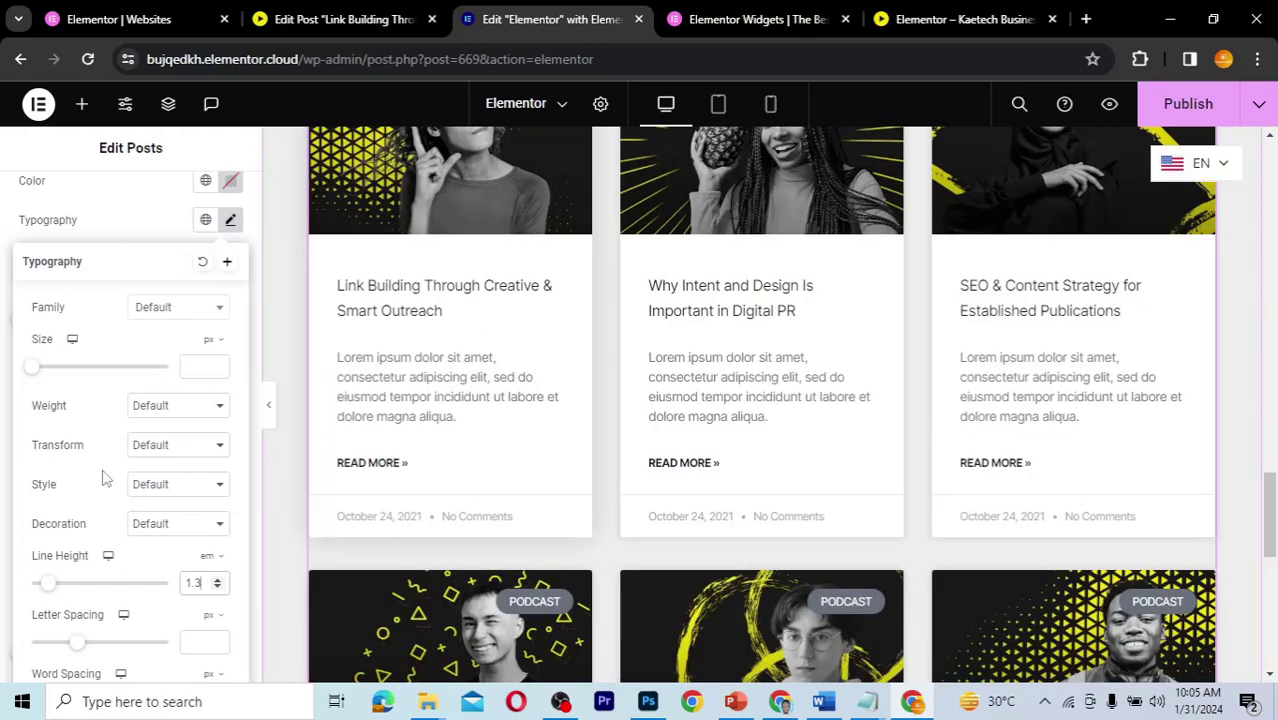
left_click(112, 226)
scroll(112, 347, "up", 3)
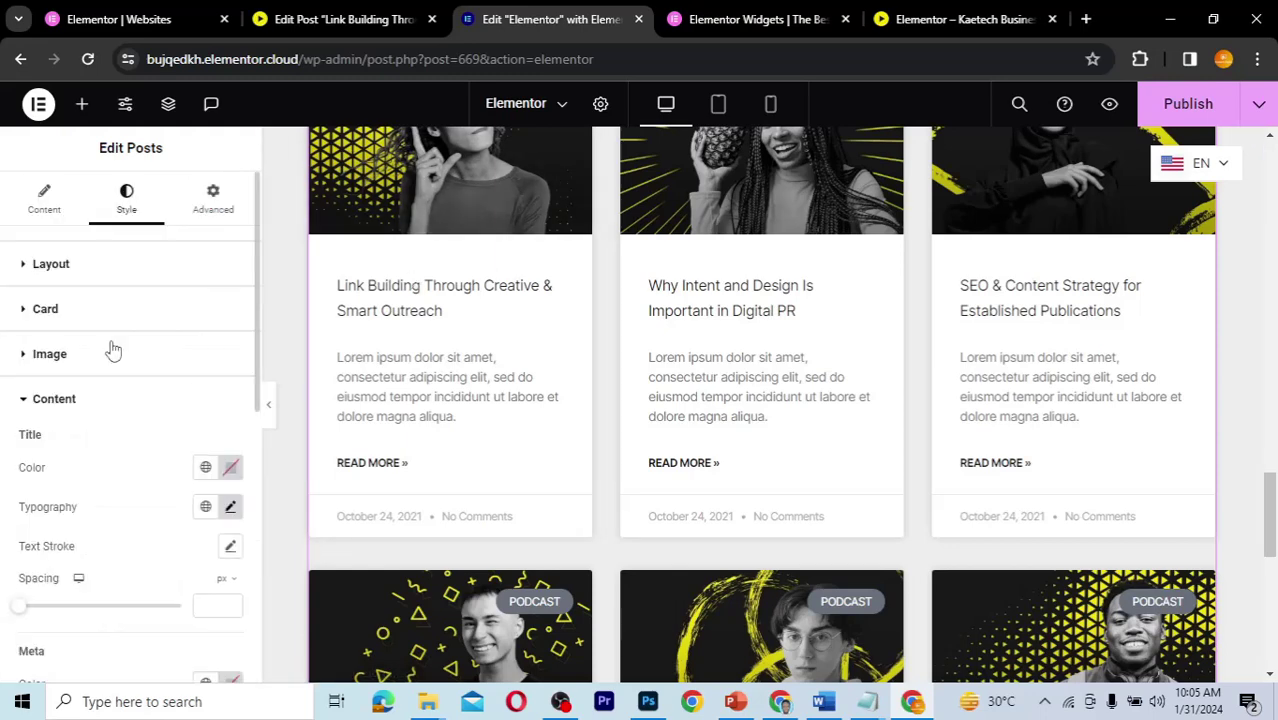
Set the Posts widget's columns gap to 31 px and its rows gap to 33 px
left_click(83, 270)
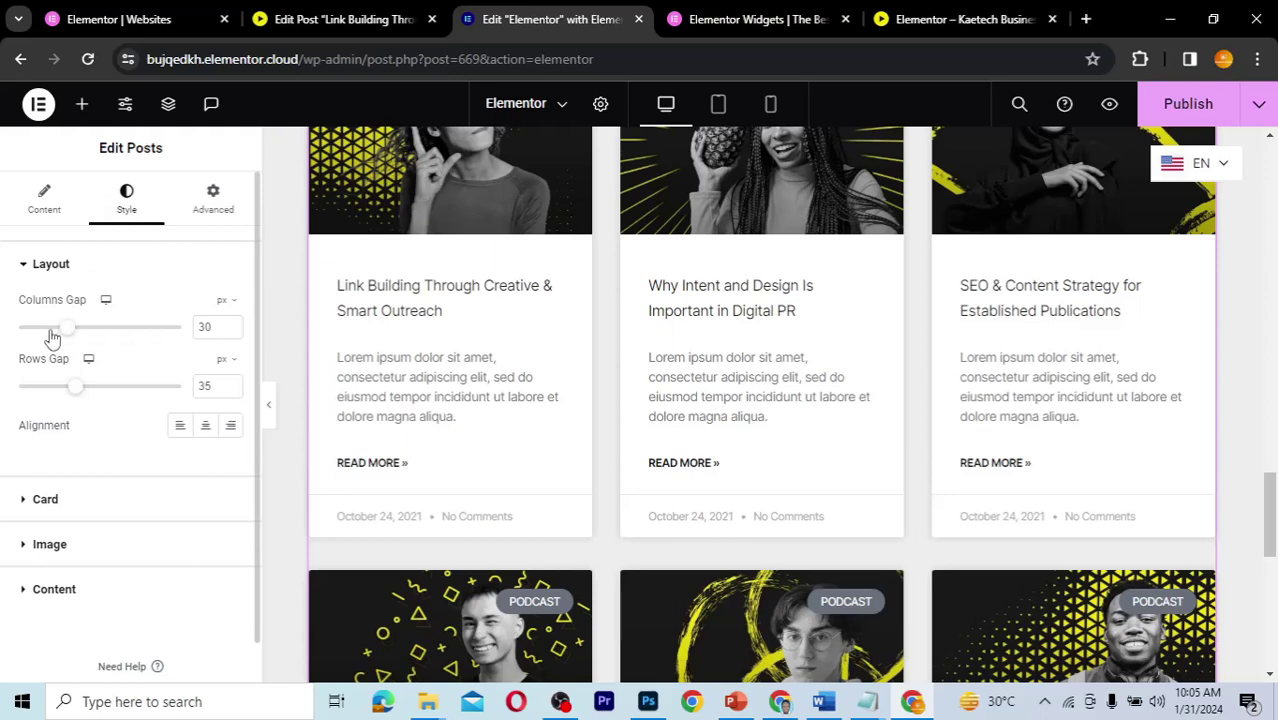
mouse_move(52, 338)
left_mouse_down()
mouse_move(43, 333)
mouse_move(70, 334)
left_mouse_up()
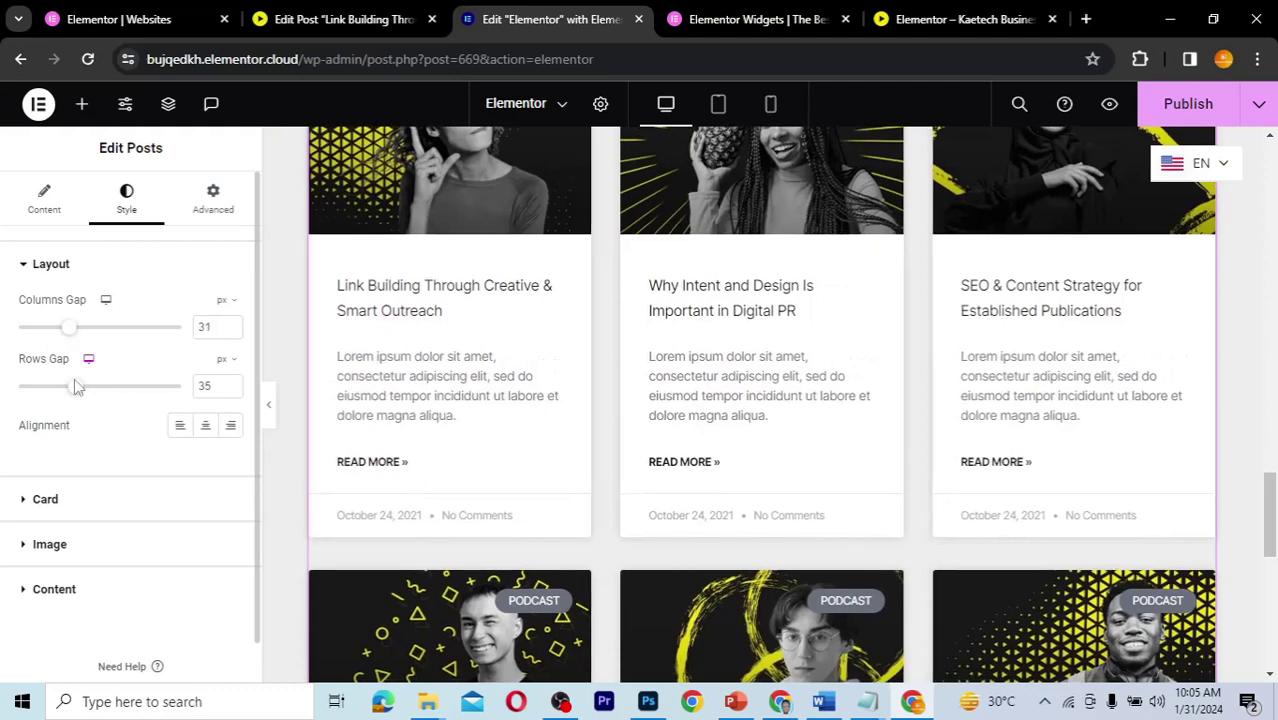
mouse_move(76, 386)
left_mouse_down()
mouse_move(61, 389)
mouse_move(71, 386)
left_mouse_up()
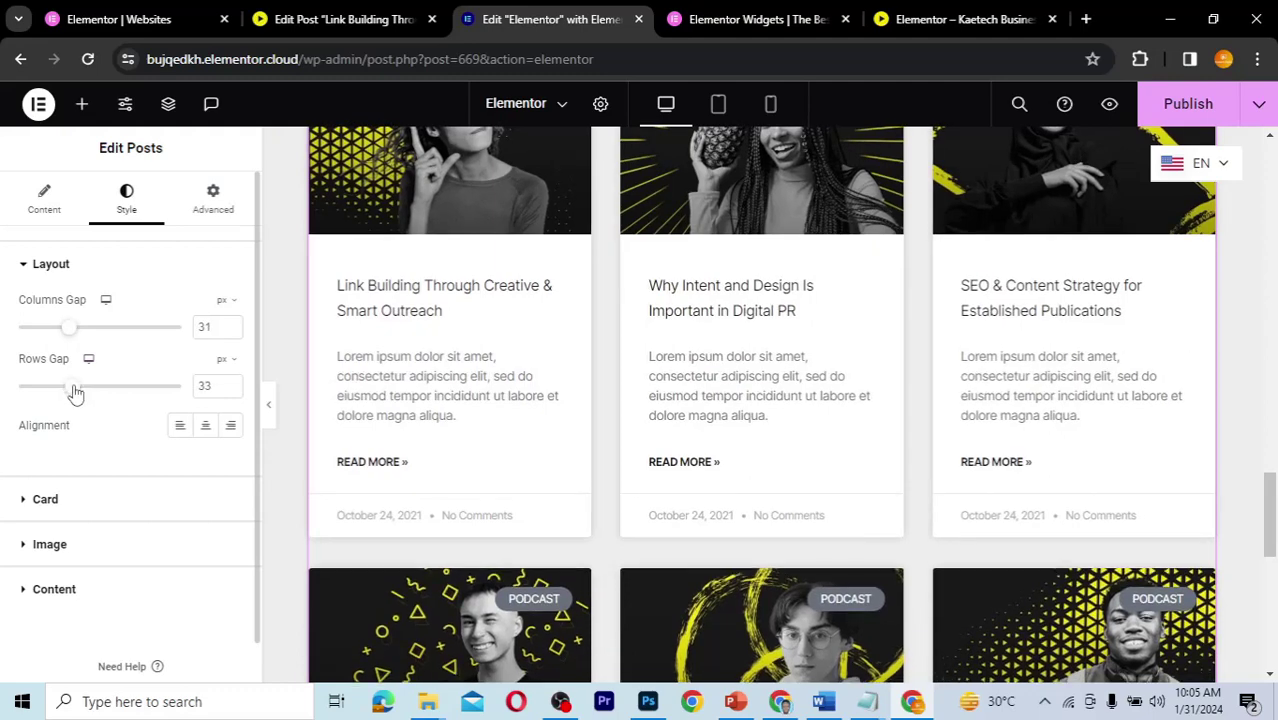
Round the post cards with a border radius of 30 px and check both rows of cards
left_click(97, 506)
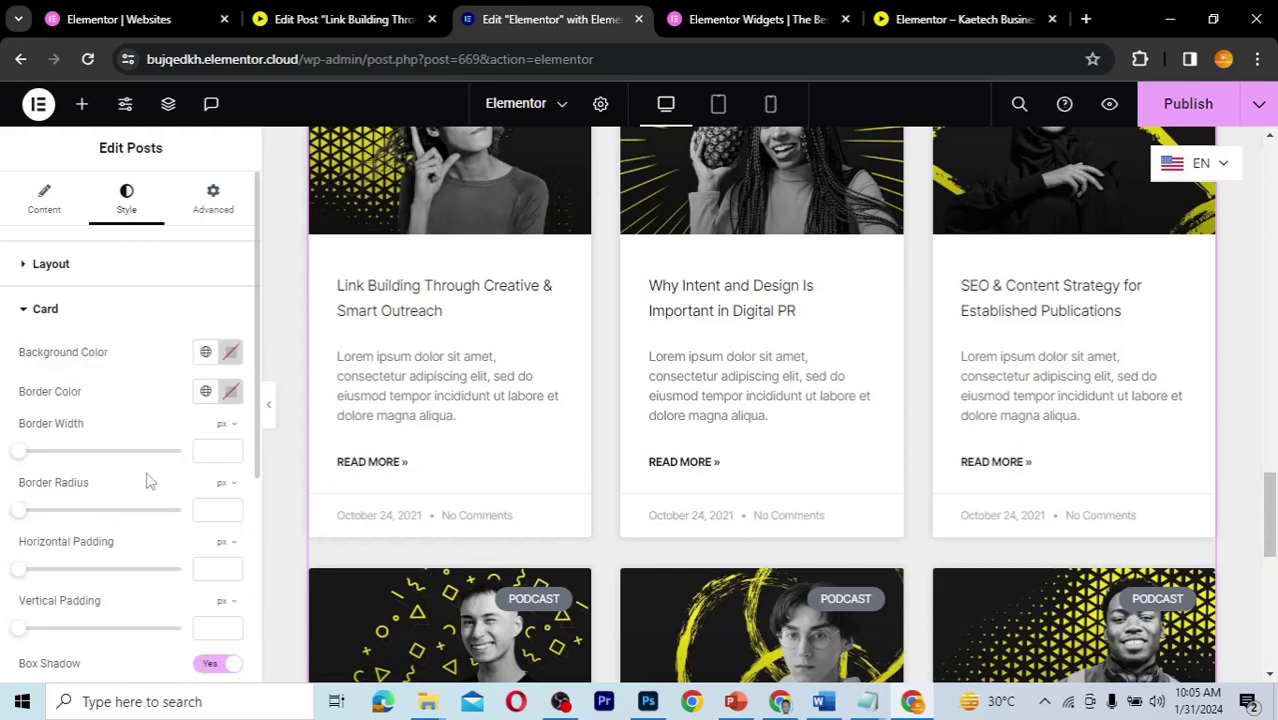
scroll(122, 437, "down", 3)
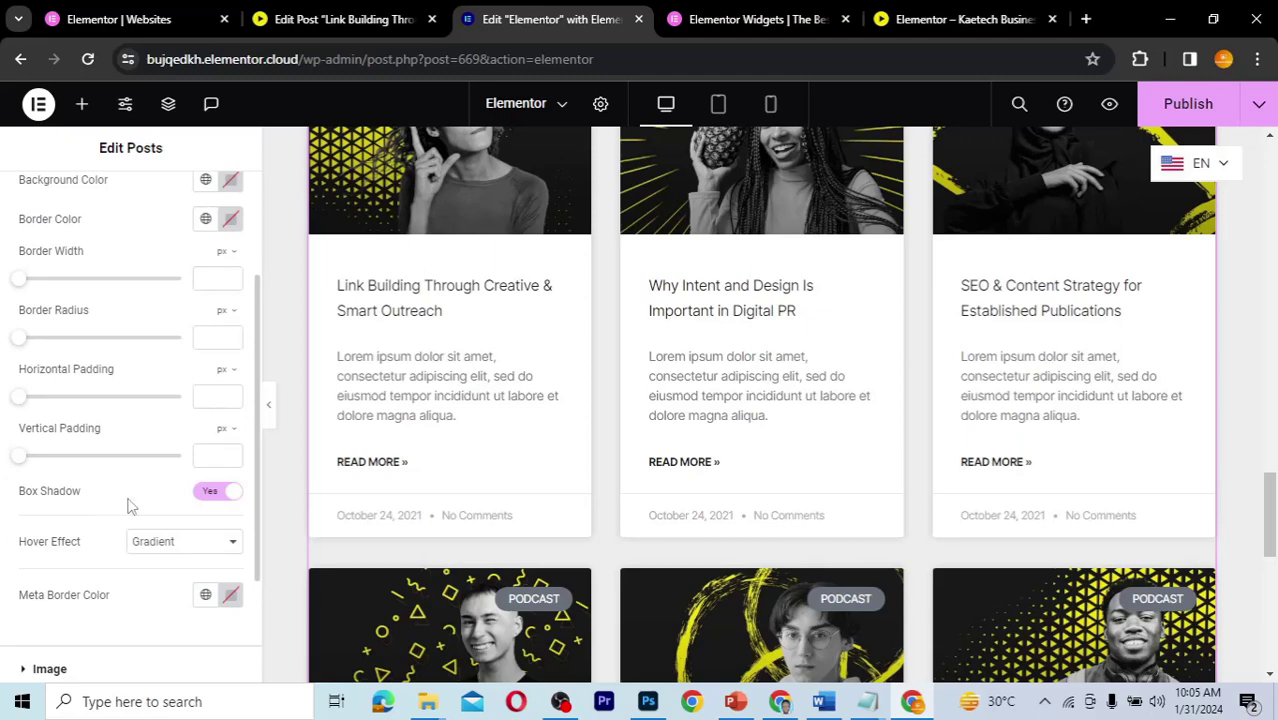
scroll(127, 506, "up", 2)
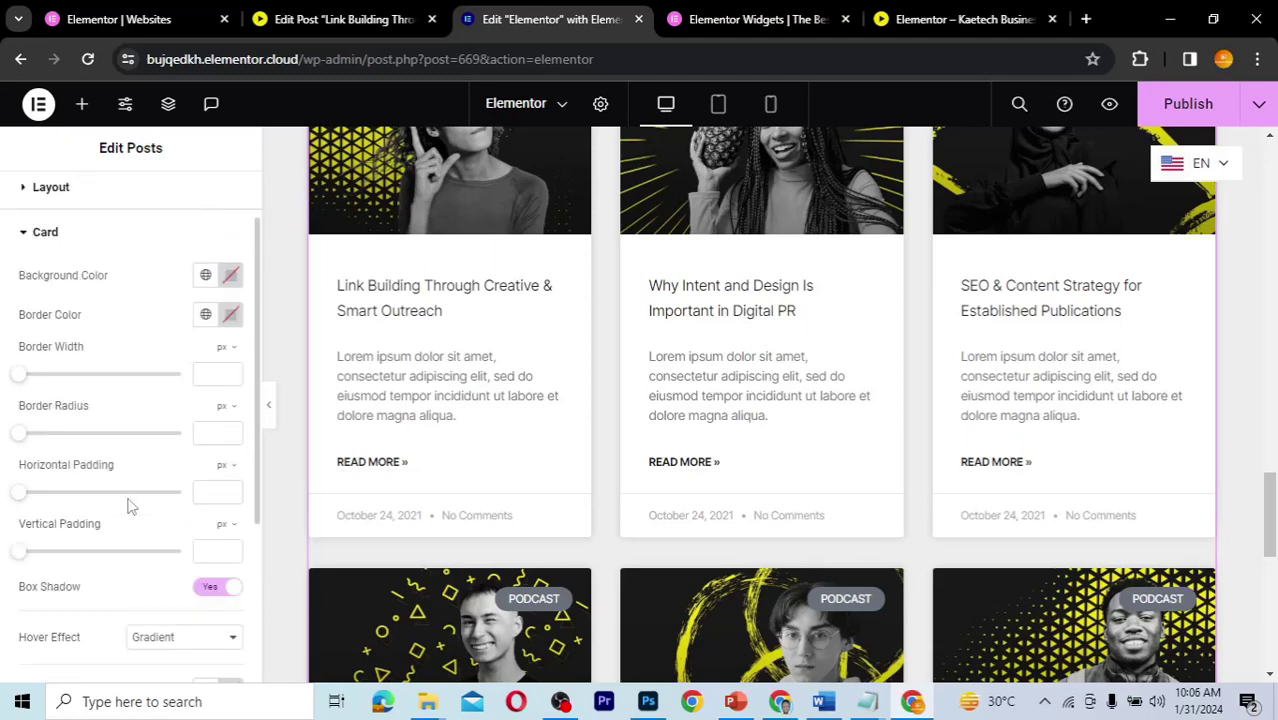
scroll(127, 506, "up", 1)
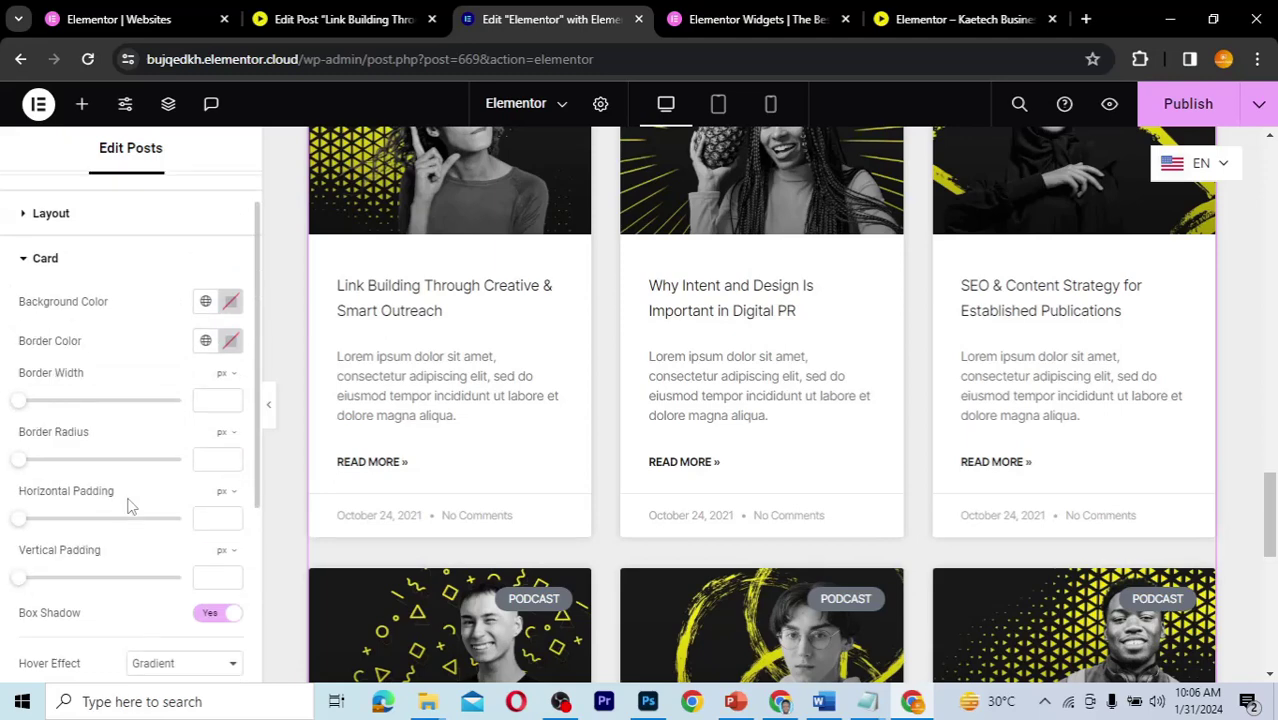
left_click(207, 458)
type("30")
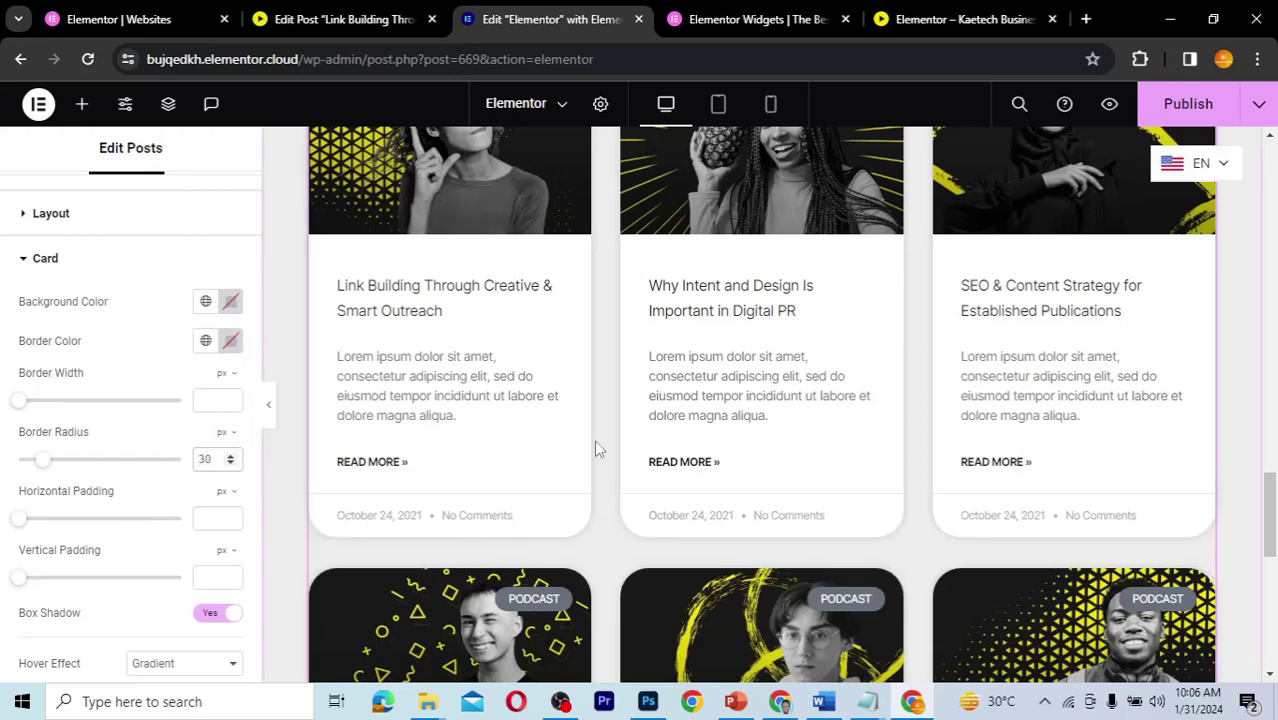
scroll(570, 372, "up", 3)
scroll(633, 467, "down", 1)
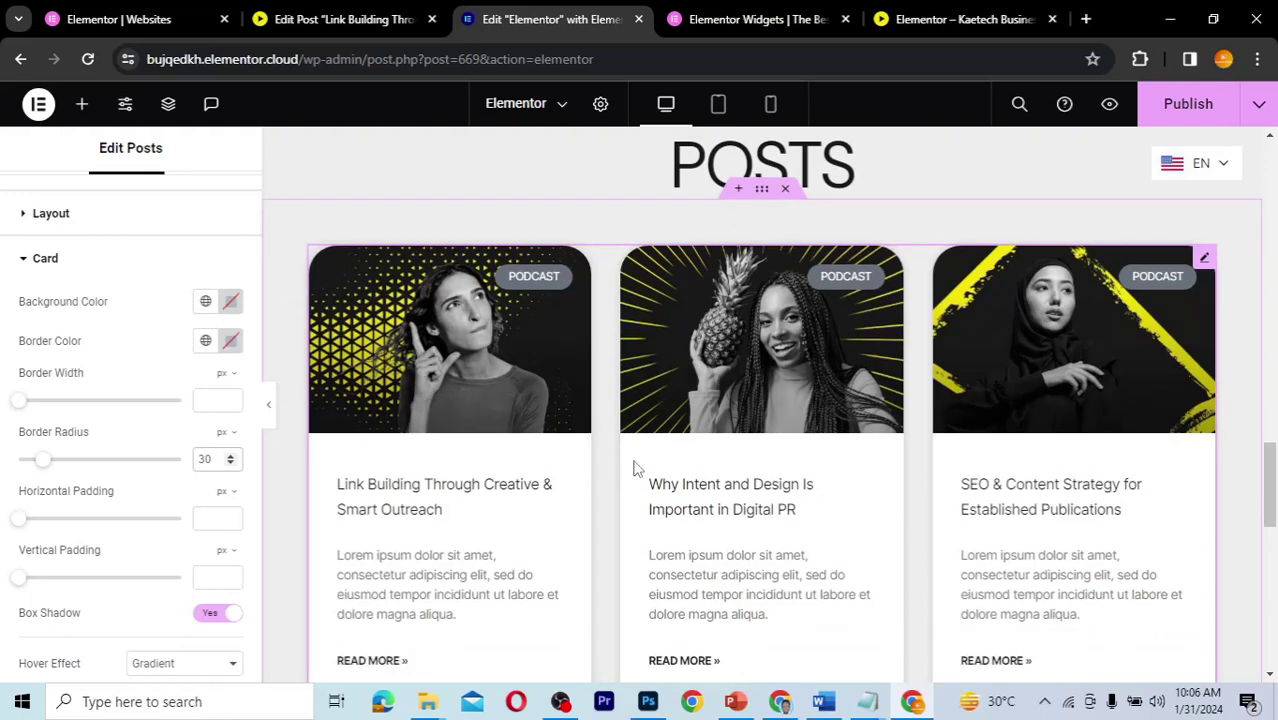
scroll(633, 467, "down", 4)
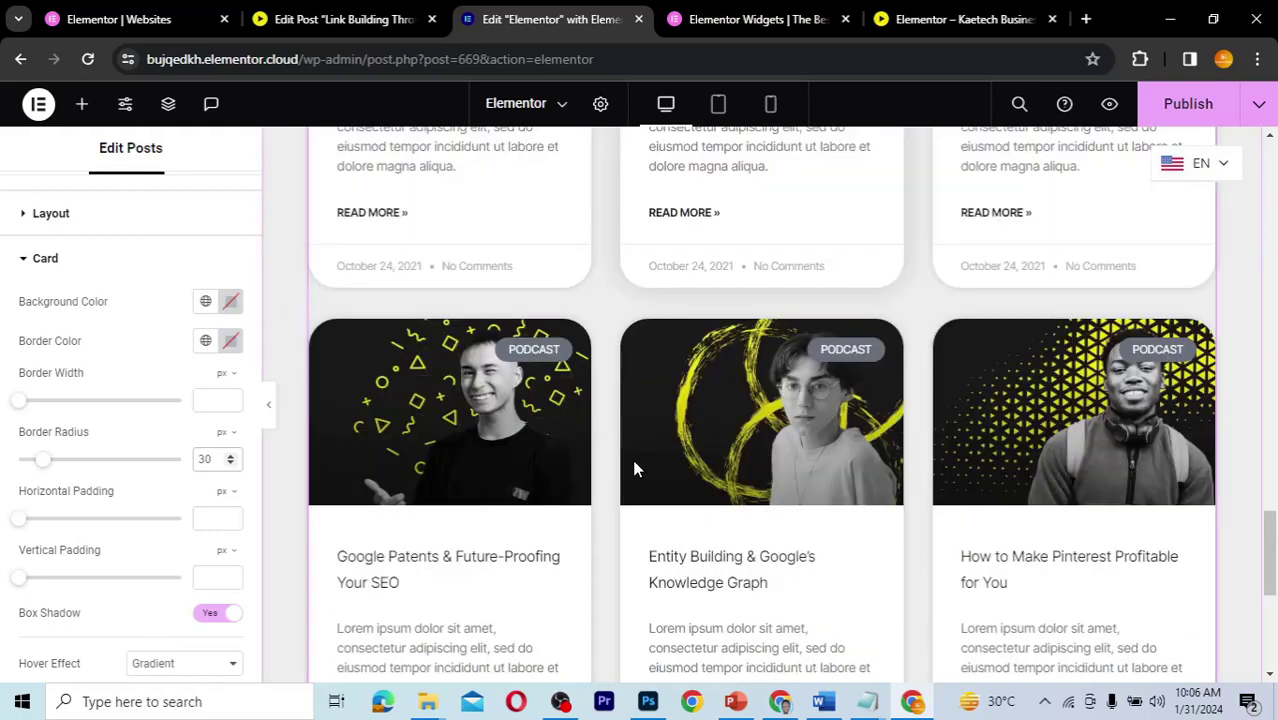
scroll(633, 467, "down", 2)
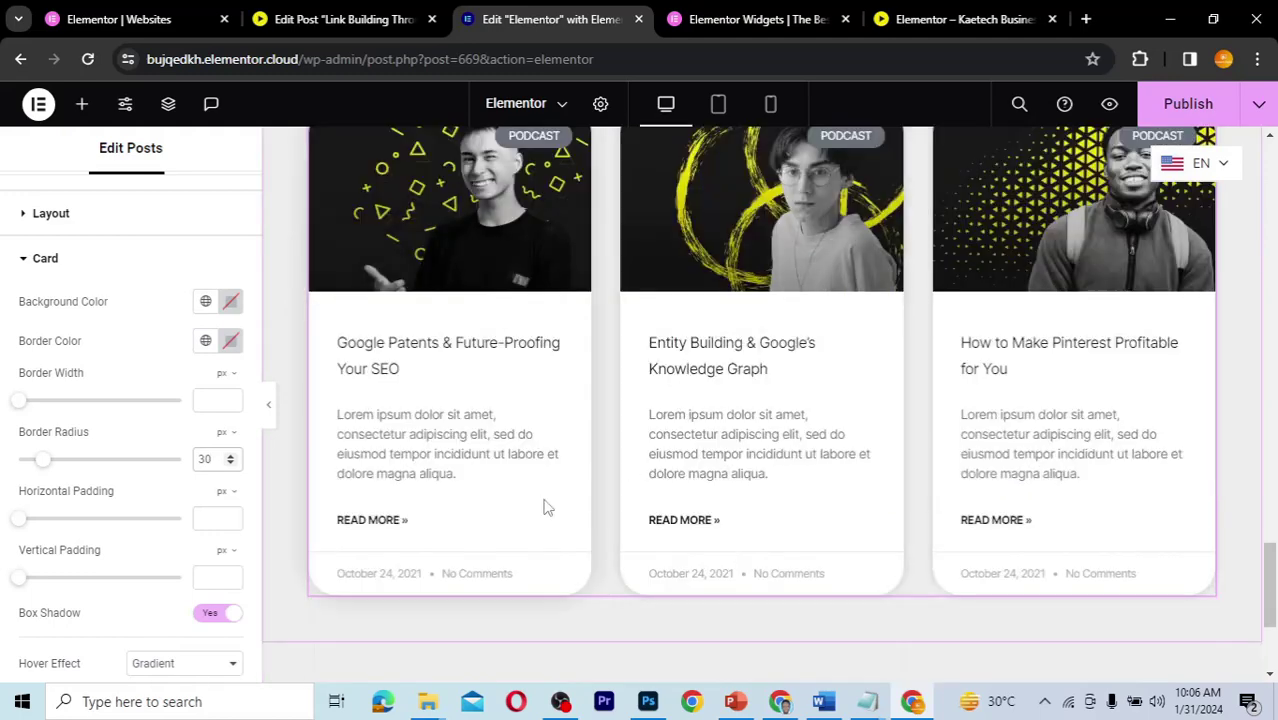
left_click(95, 268)
Look through the Posts widget's content settings, from the layout options down to the Query and Pagination sections
left_click(44, 205)
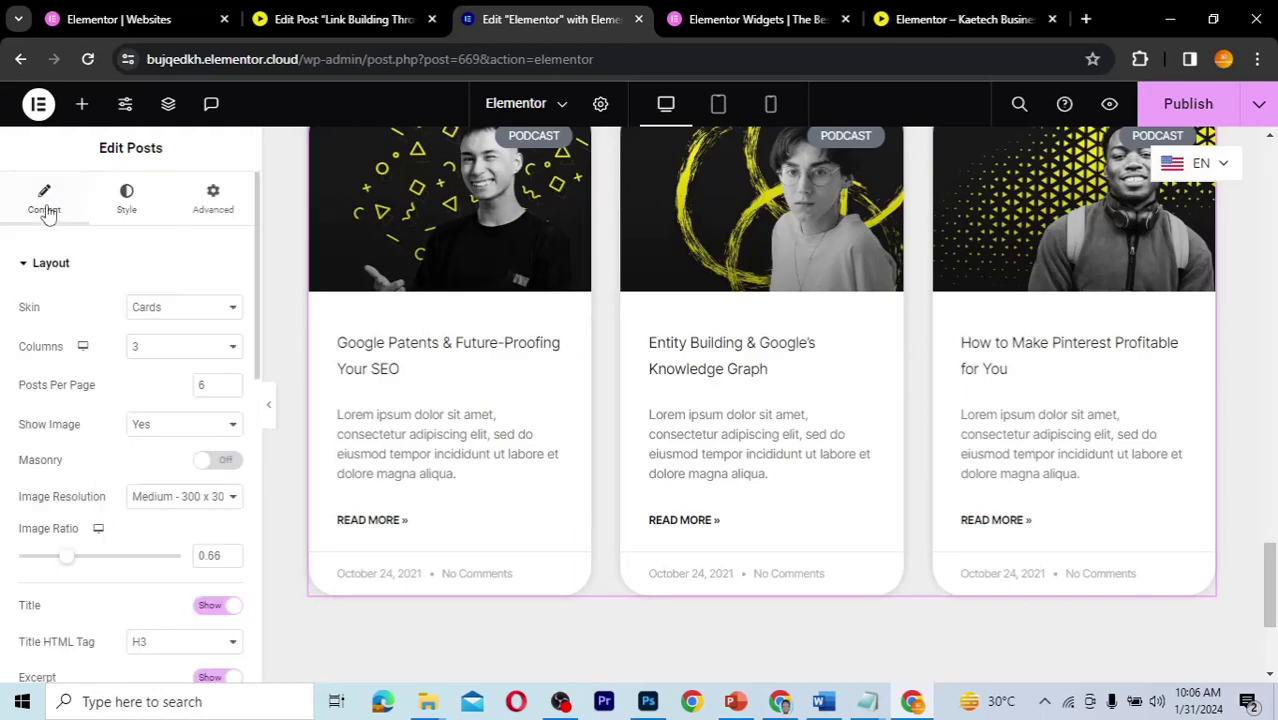
scroll(82, 415, "down", 3)
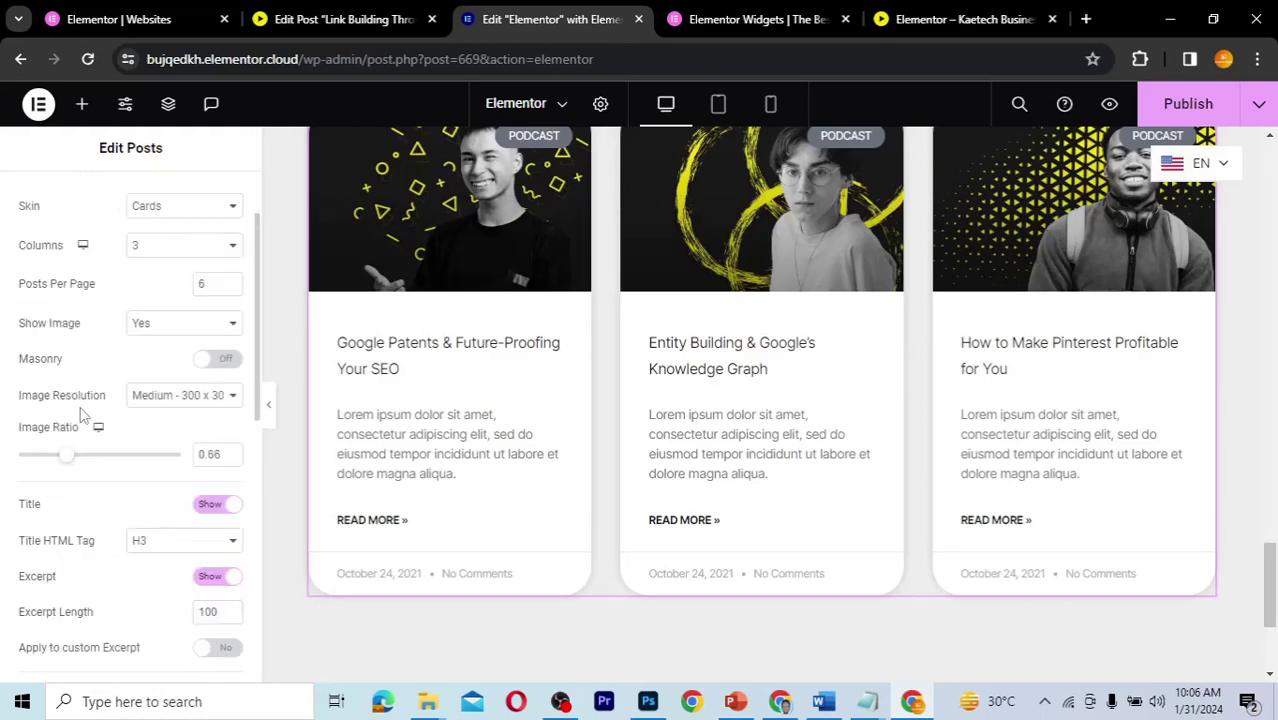
scroll(82, 415, "down", 10)
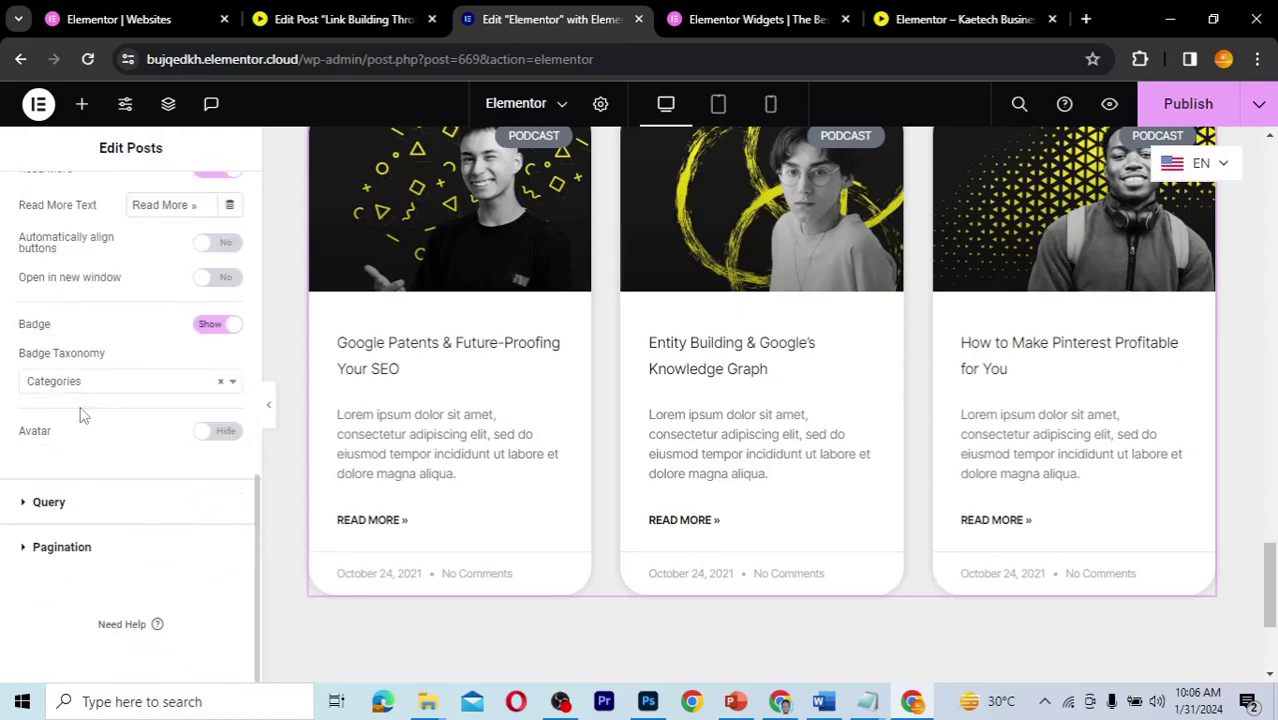
scroll(83, 415, "up", 10)
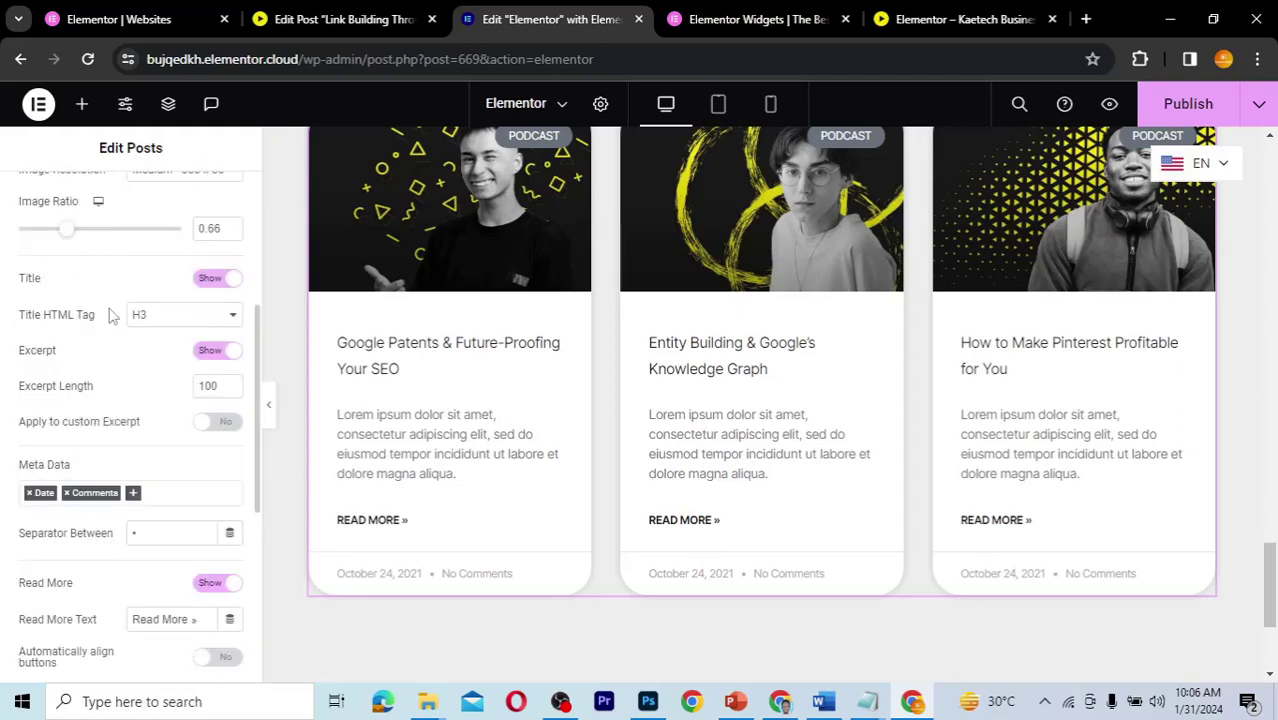
scroll(113, 316, "up", 5)
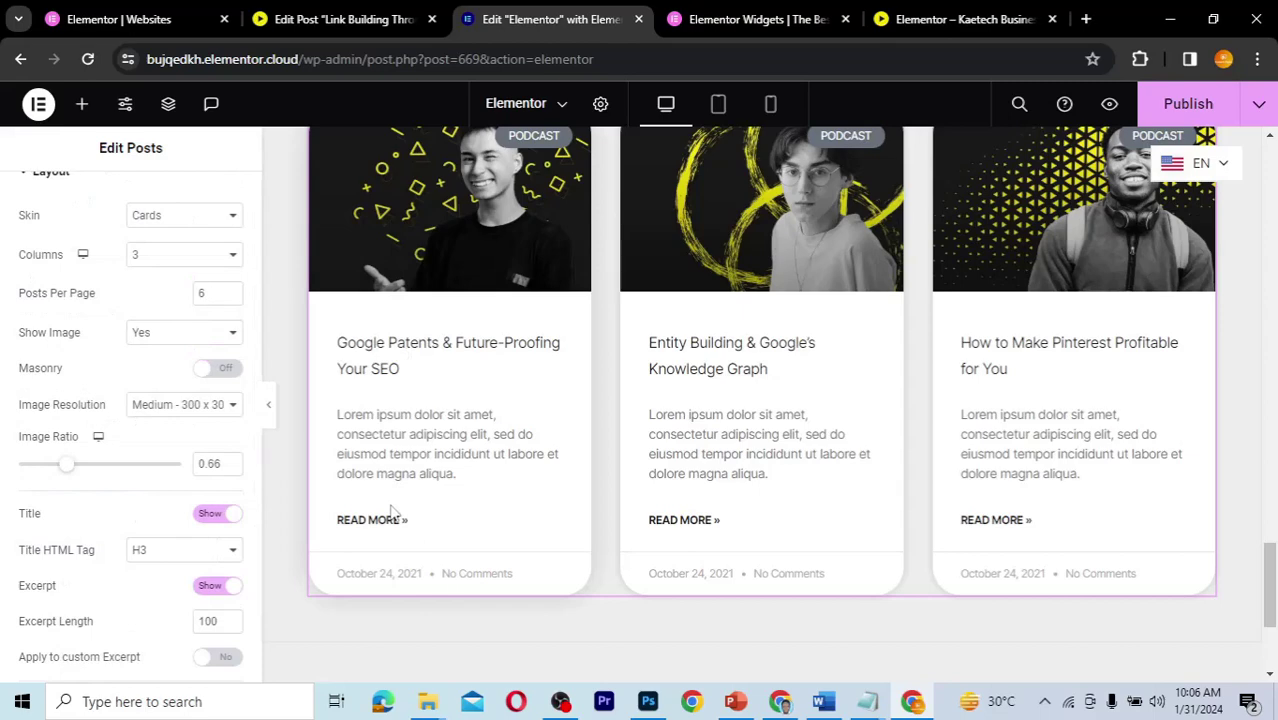
scroll(60, 445, "up", 2)
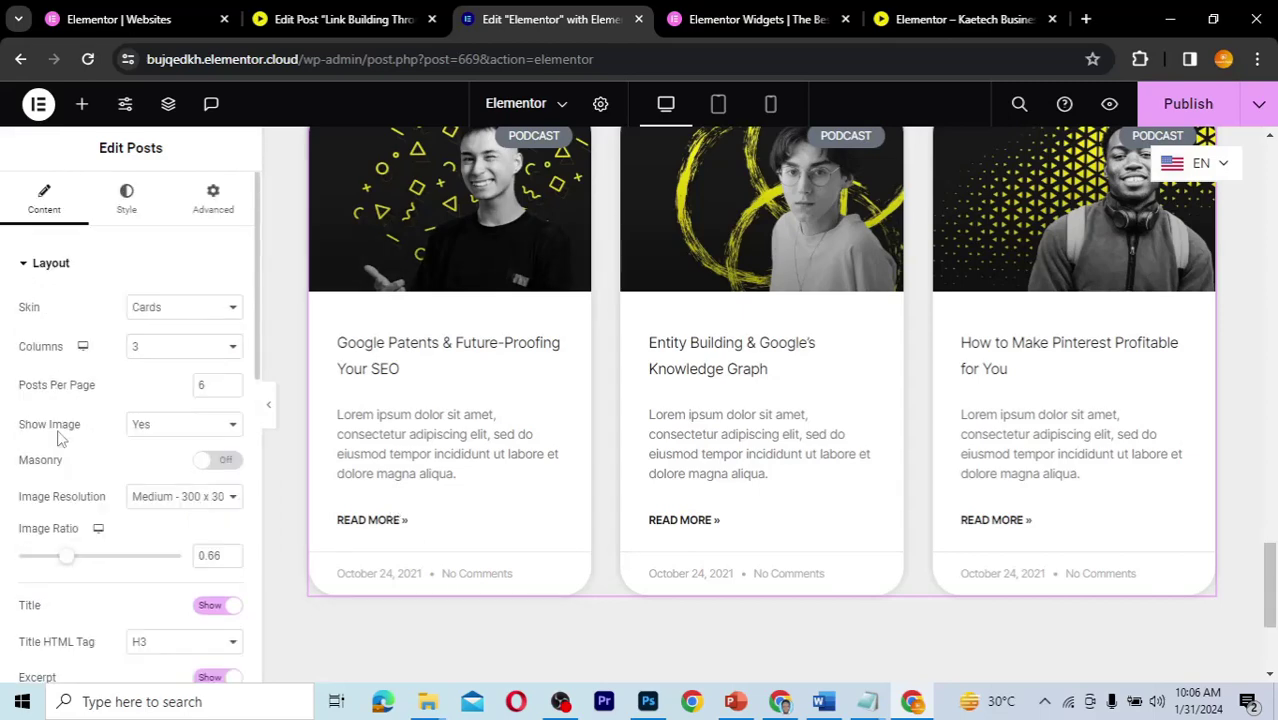
Set the spacing of the post titles and of the excerpts to 10 px each and check the cards
left_click(127, 209)
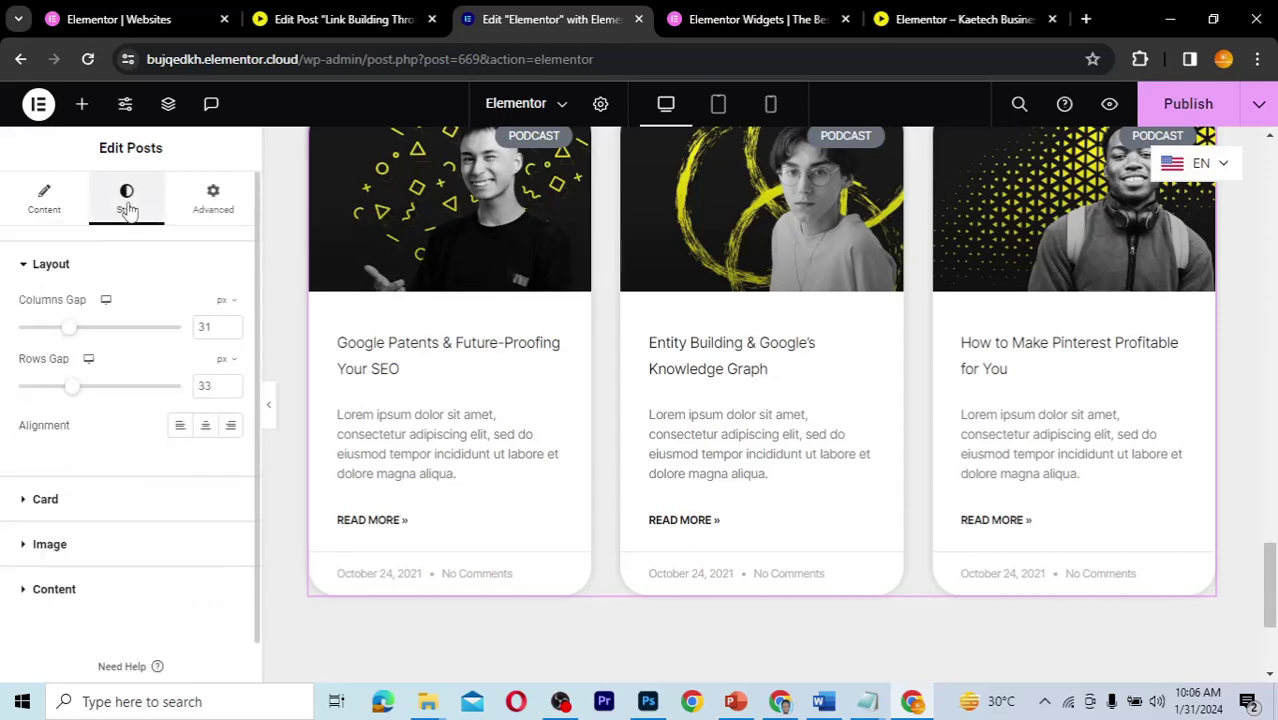
left_click(92, 589)
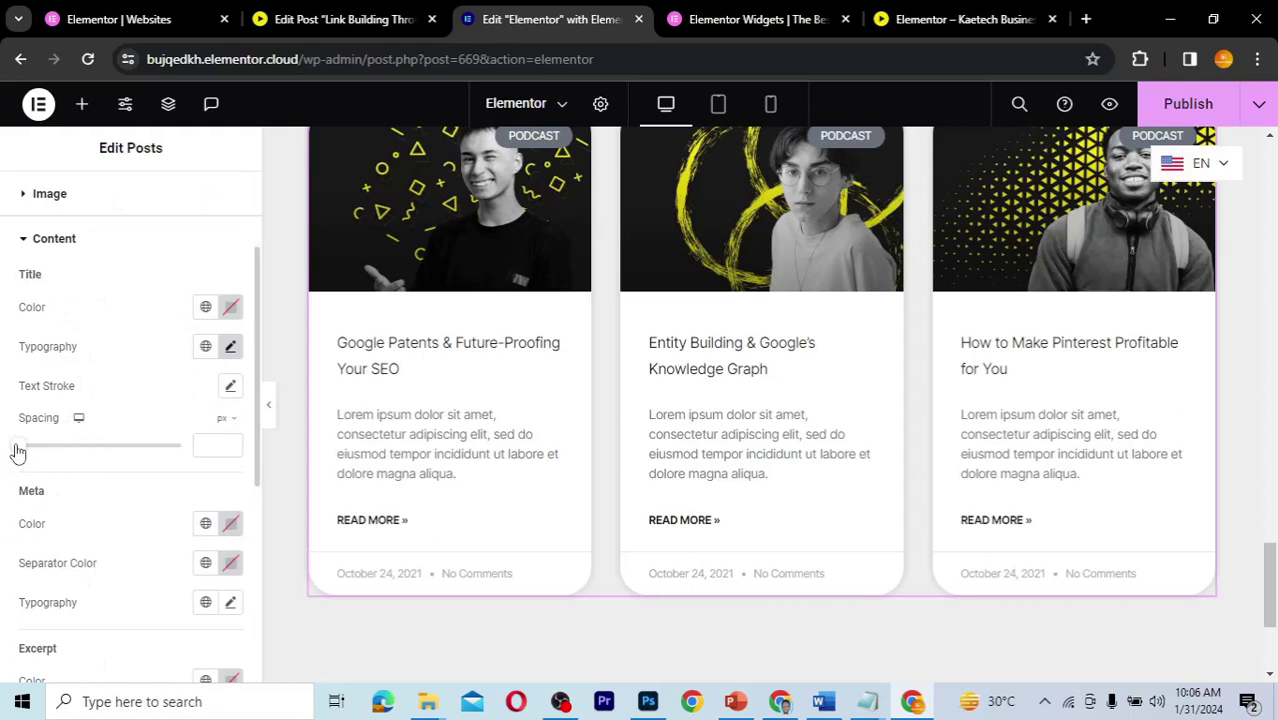
left_click_drag(16, 453, 34, 453)
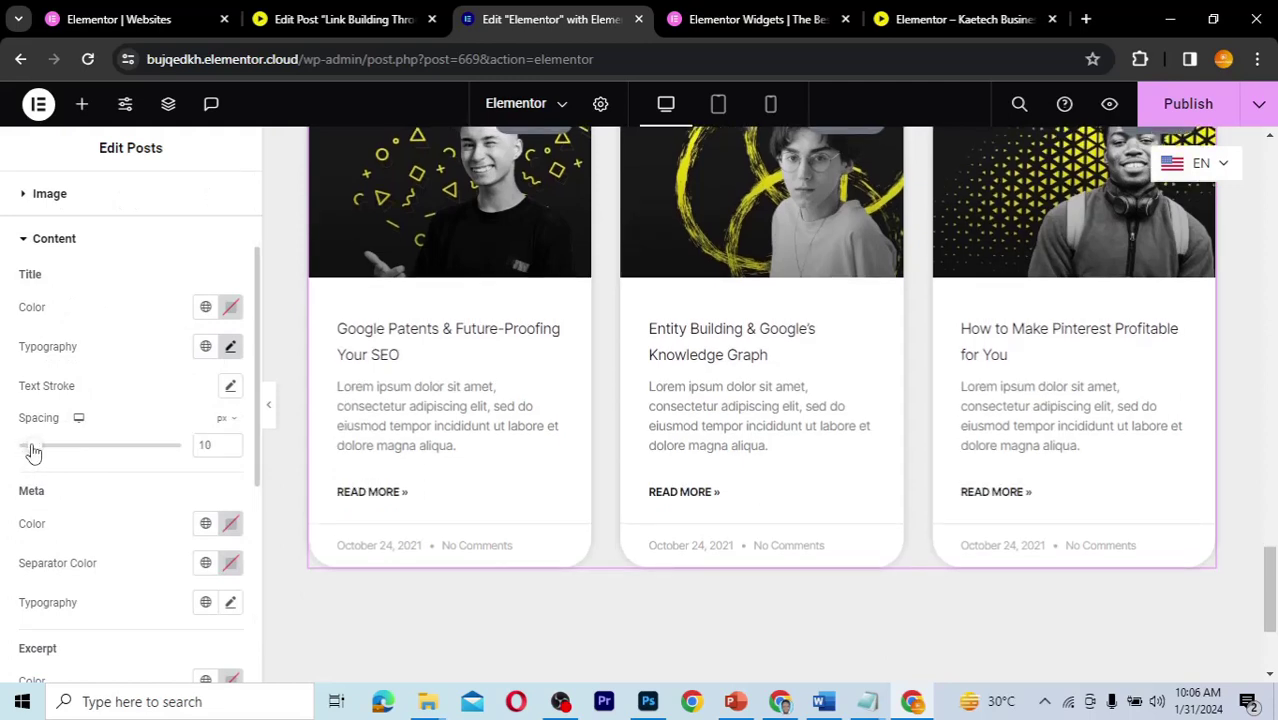
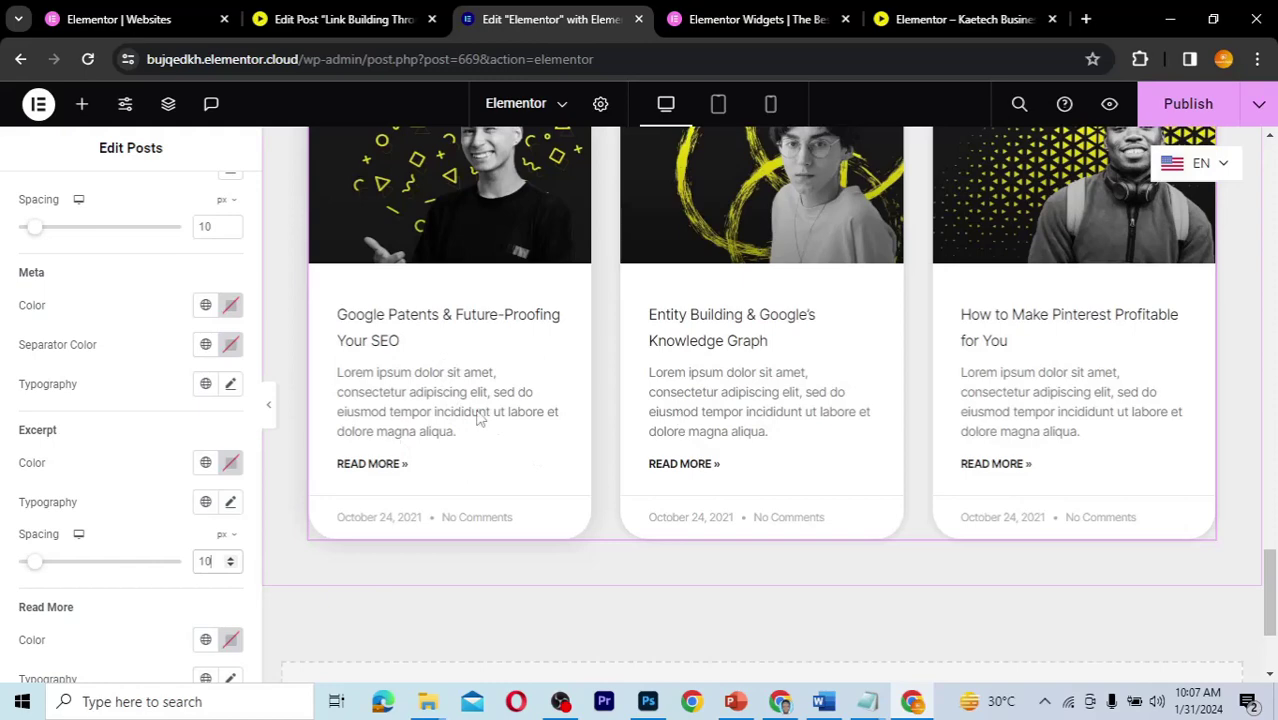
scroll(478, 418, "up", 3)
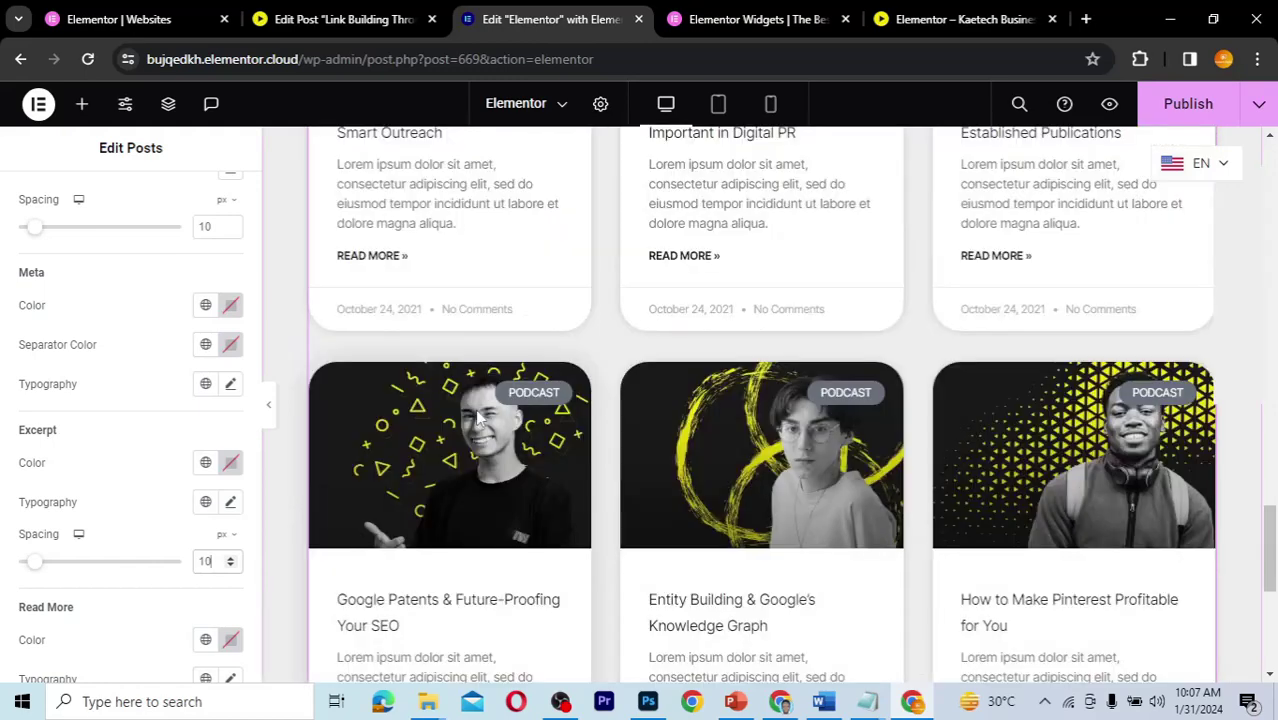
scroll(322, 457, "down", 2)
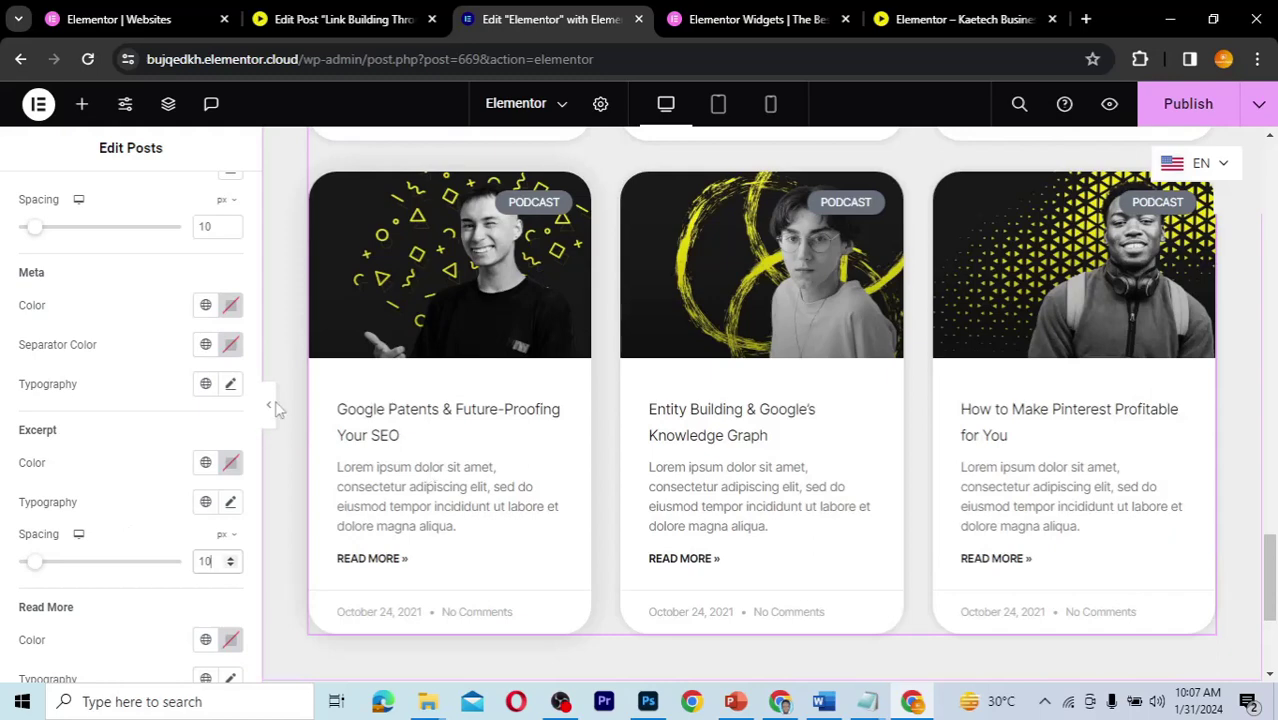
scroll(70, 331, "up", 1)
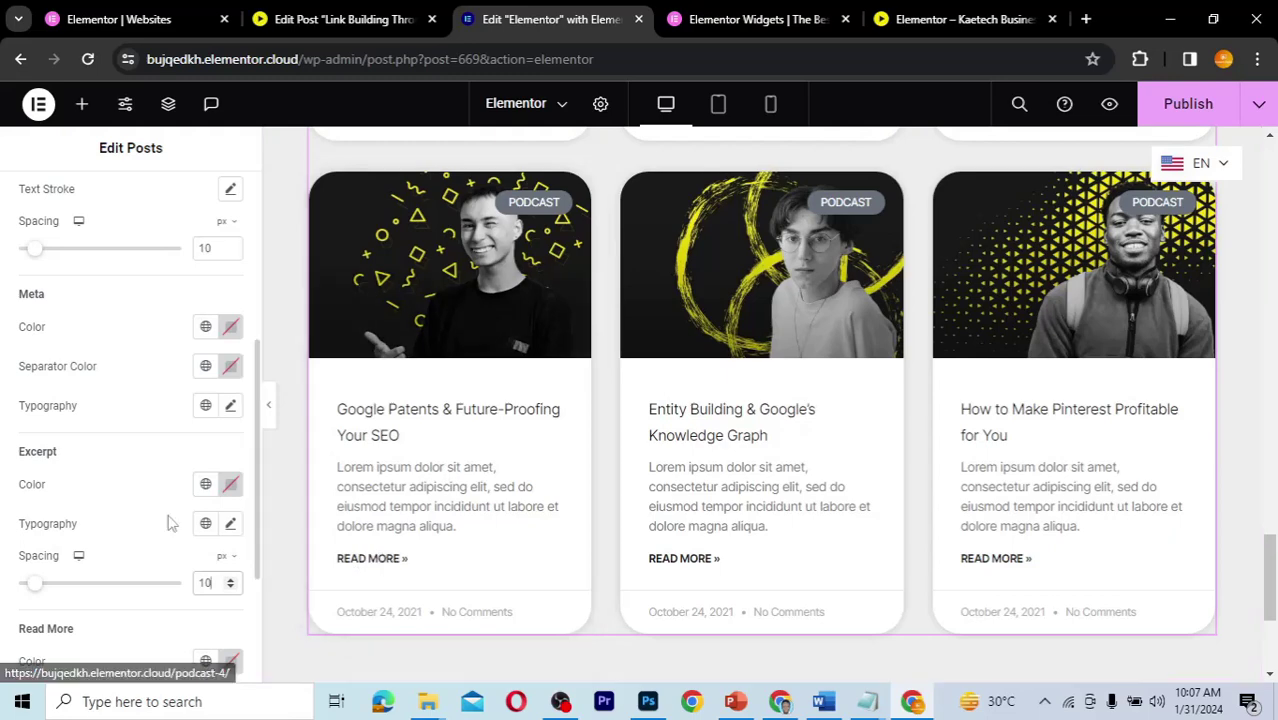
Try the Theme Accent global color on the Read More links and reset the color to default
scroll(160, 570, "down", 2)
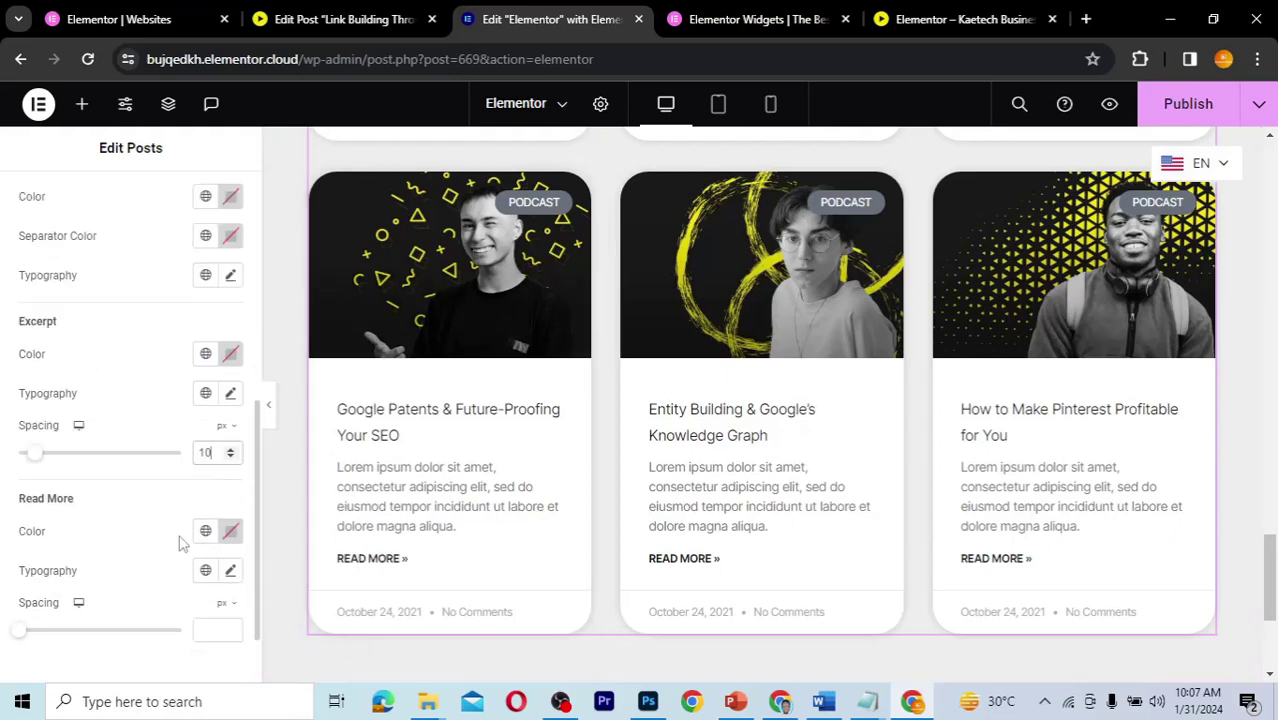
left_click(205, 533)
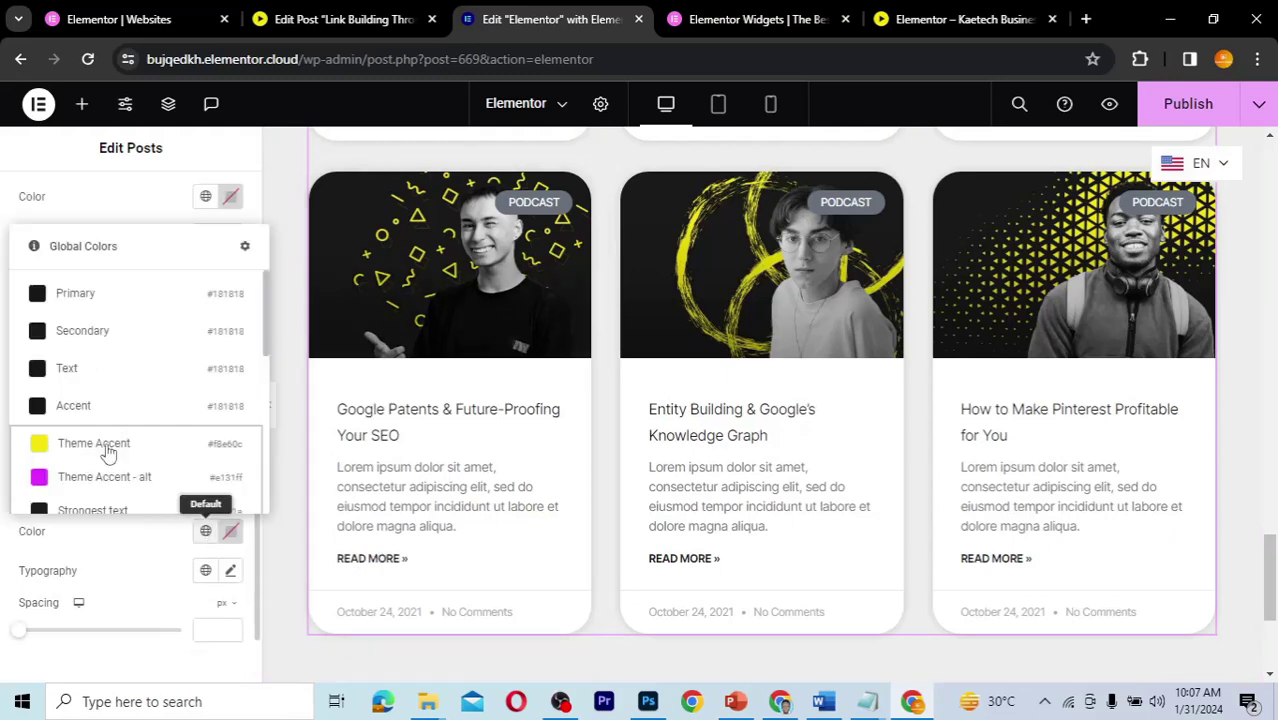
left_click(108, 450)
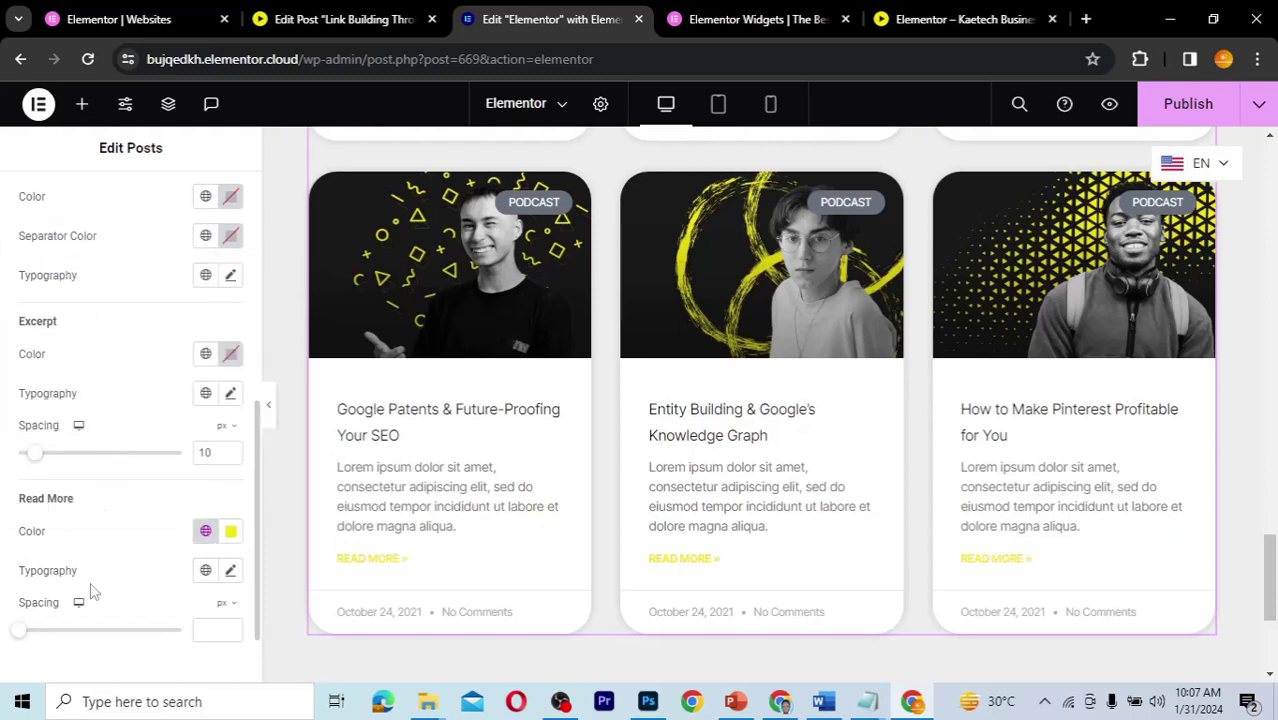
left_click(206, 535)
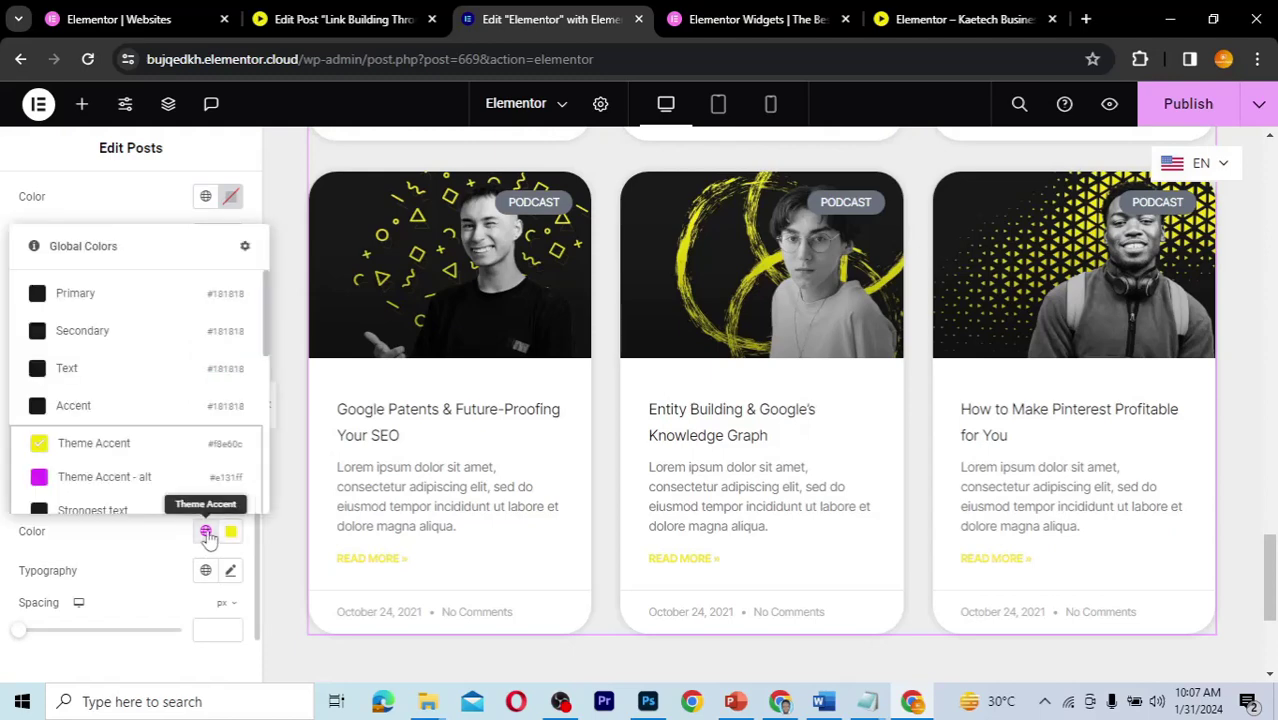
left_click(206, 535)
left_click(230, 531)
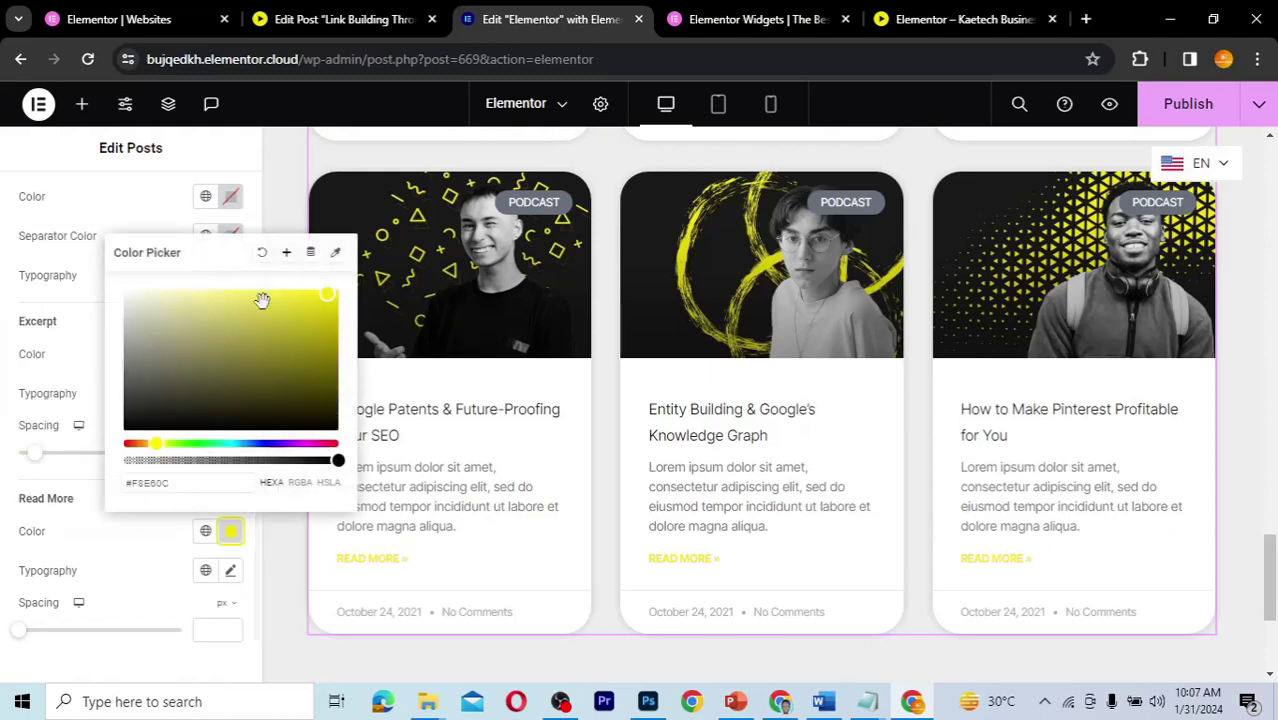
left_click(262, 252)
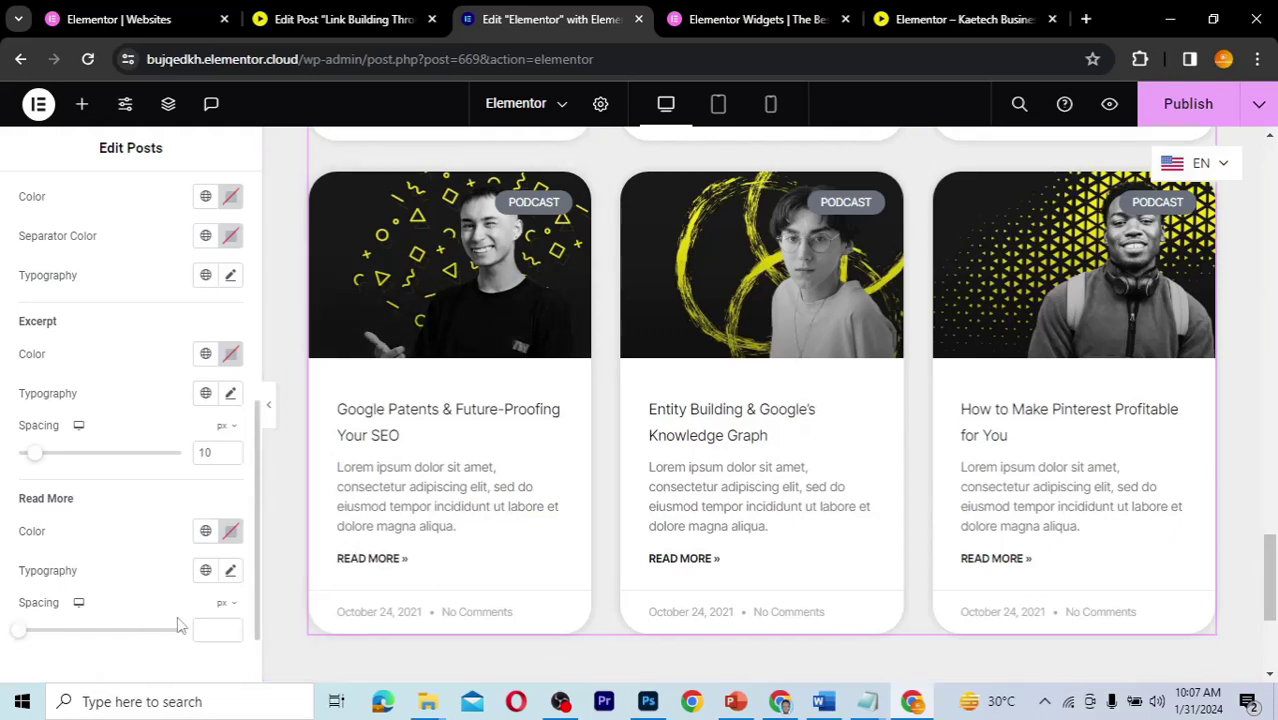
Set the Read More spacing to 10 px and check both rows of post cards
left_click(207, 624)
type("10")
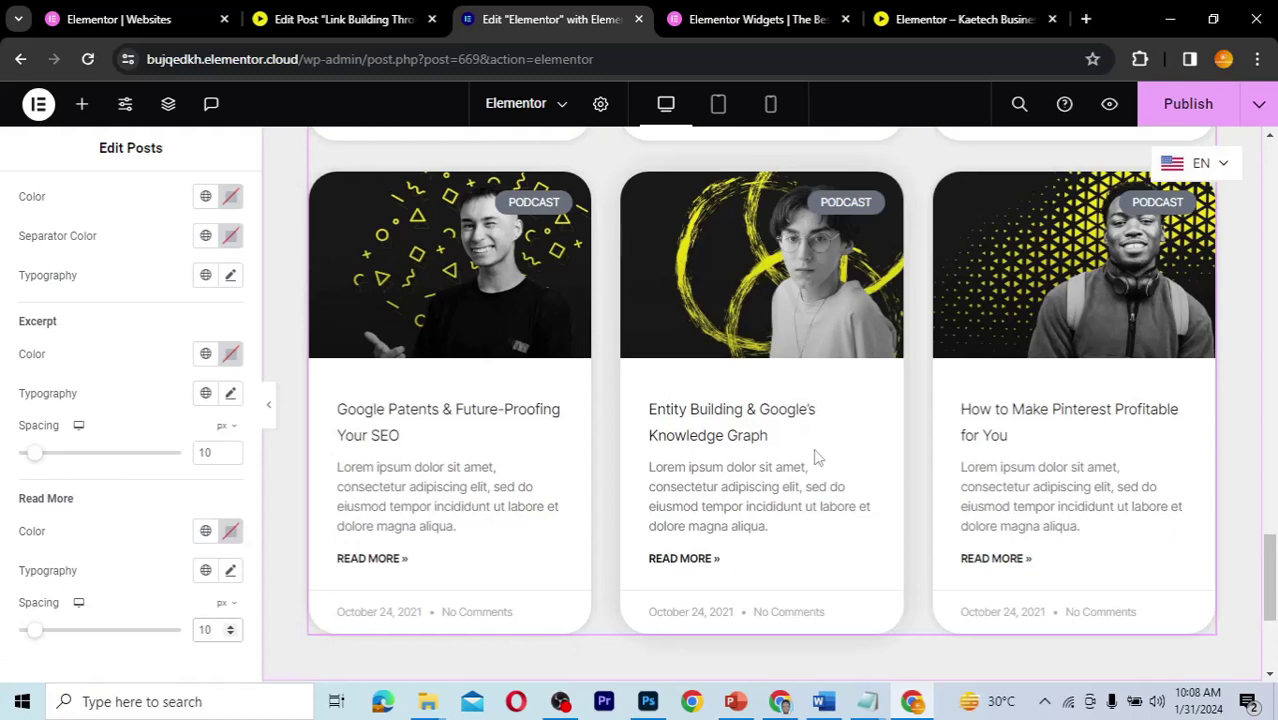
scroll(815, 457, "up", 5)
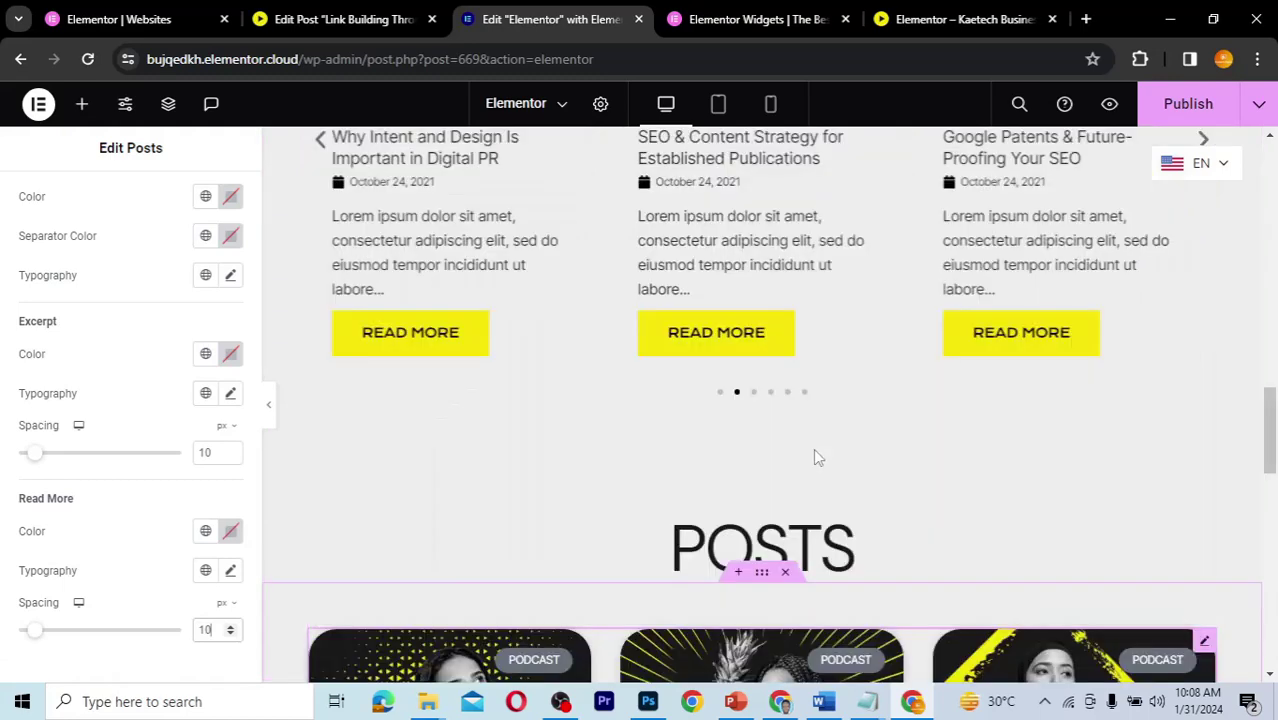
scroll(815, 457, "down", 7)
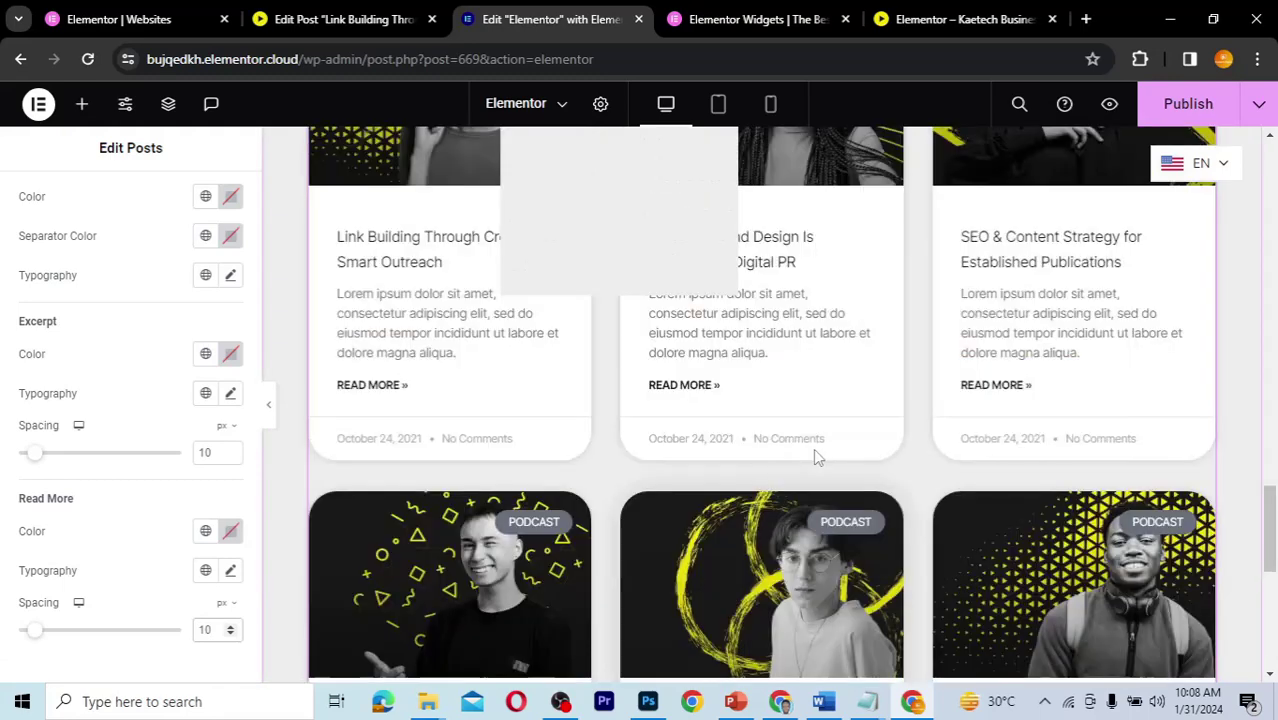
scroll(815, 457, "down", 3)
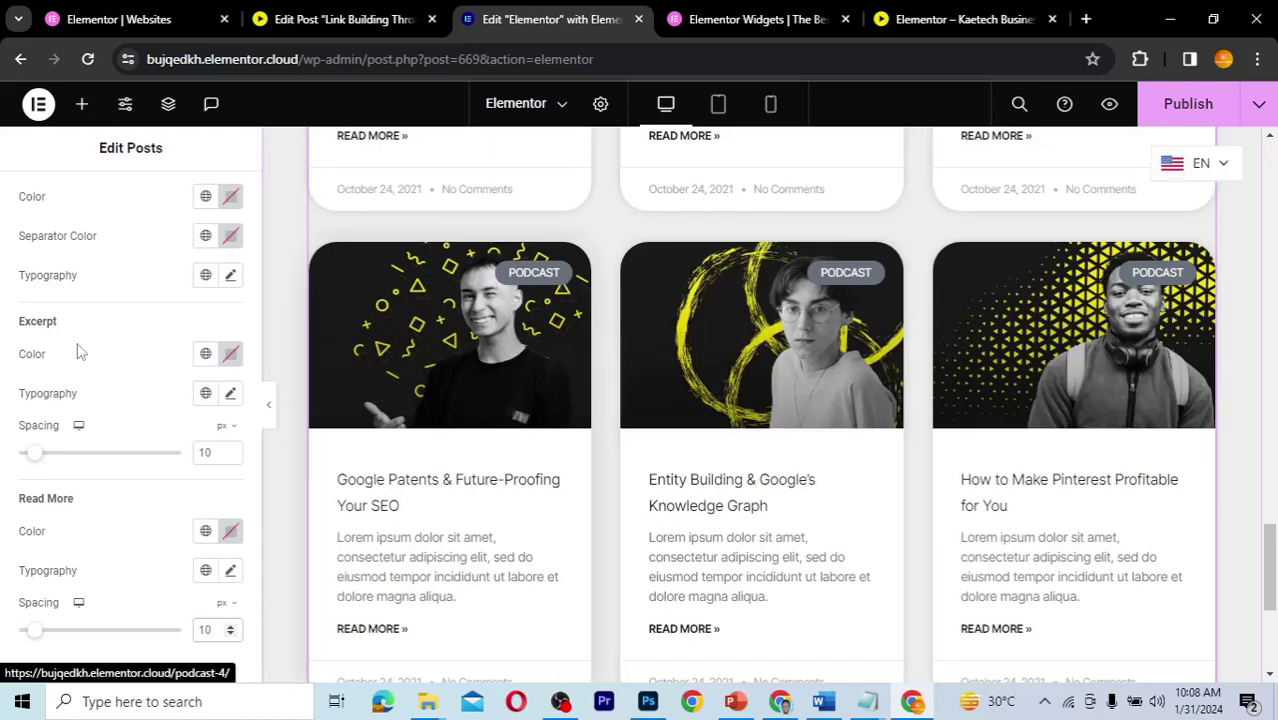
Give the PODCAST badges on the card images the Theme Accent global color as background and a black global color for their text
scroll(80, 352, "down", 2)
scroll(80, 352, "up", 3)
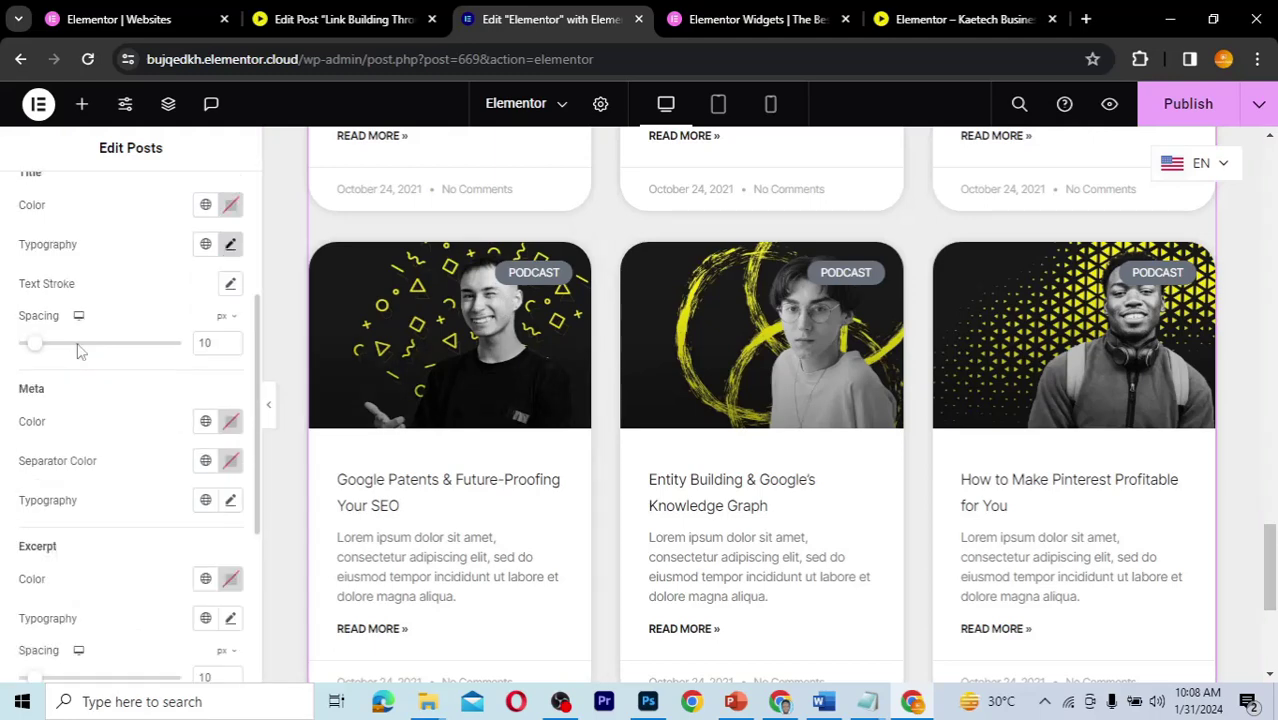
scroll(80, 350, "up", 3)
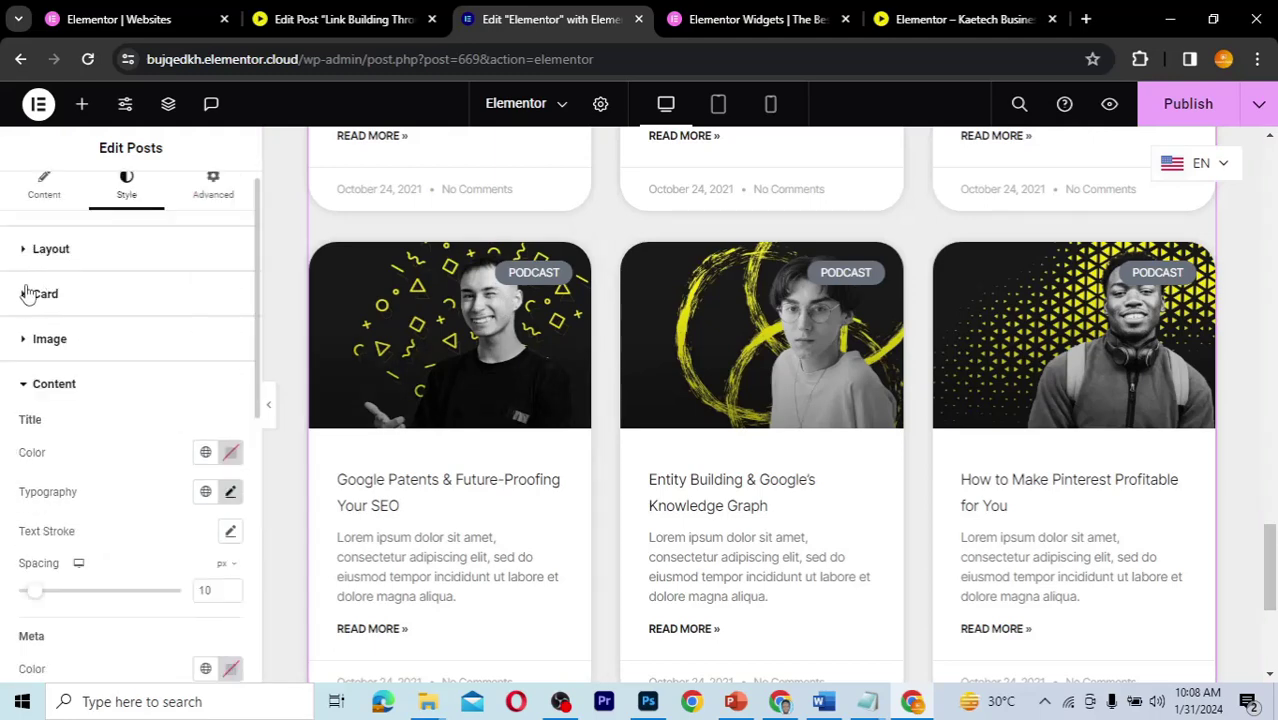
left_click(28, 294)
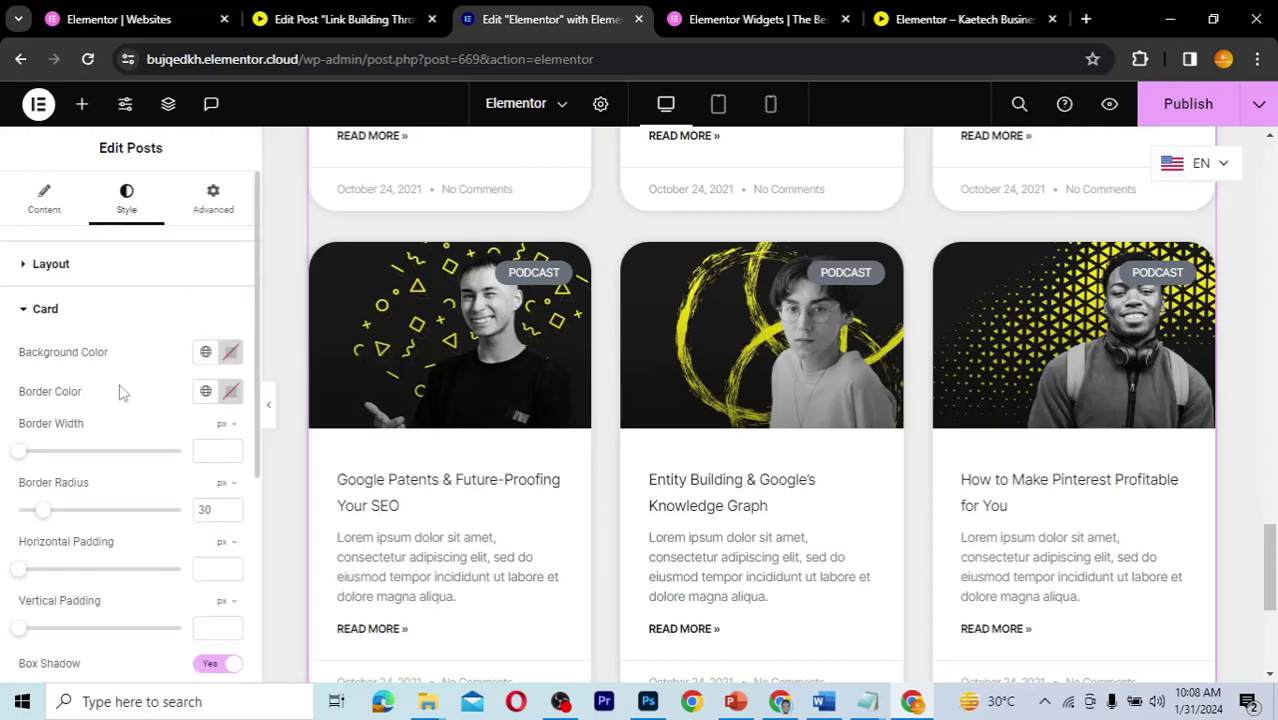
scroll(121, 393, "down", 1)
scroll(121, 393, "down", 2)
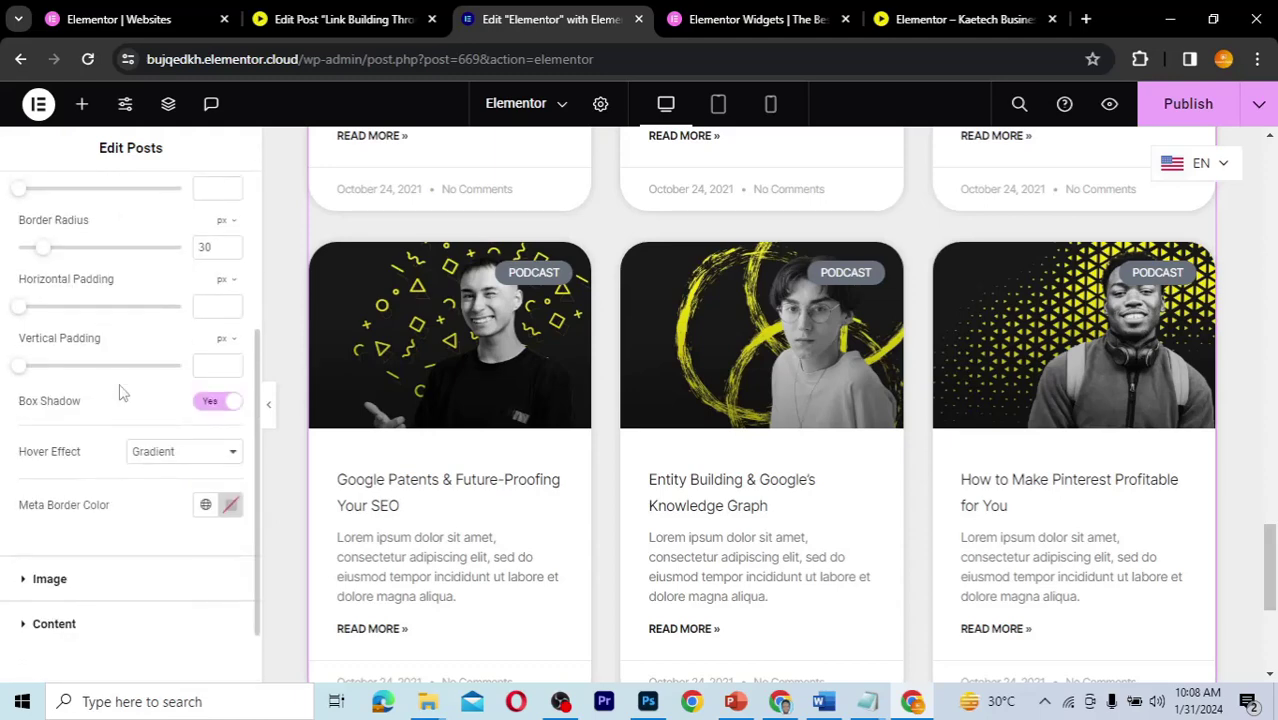
left_click(23, 584)
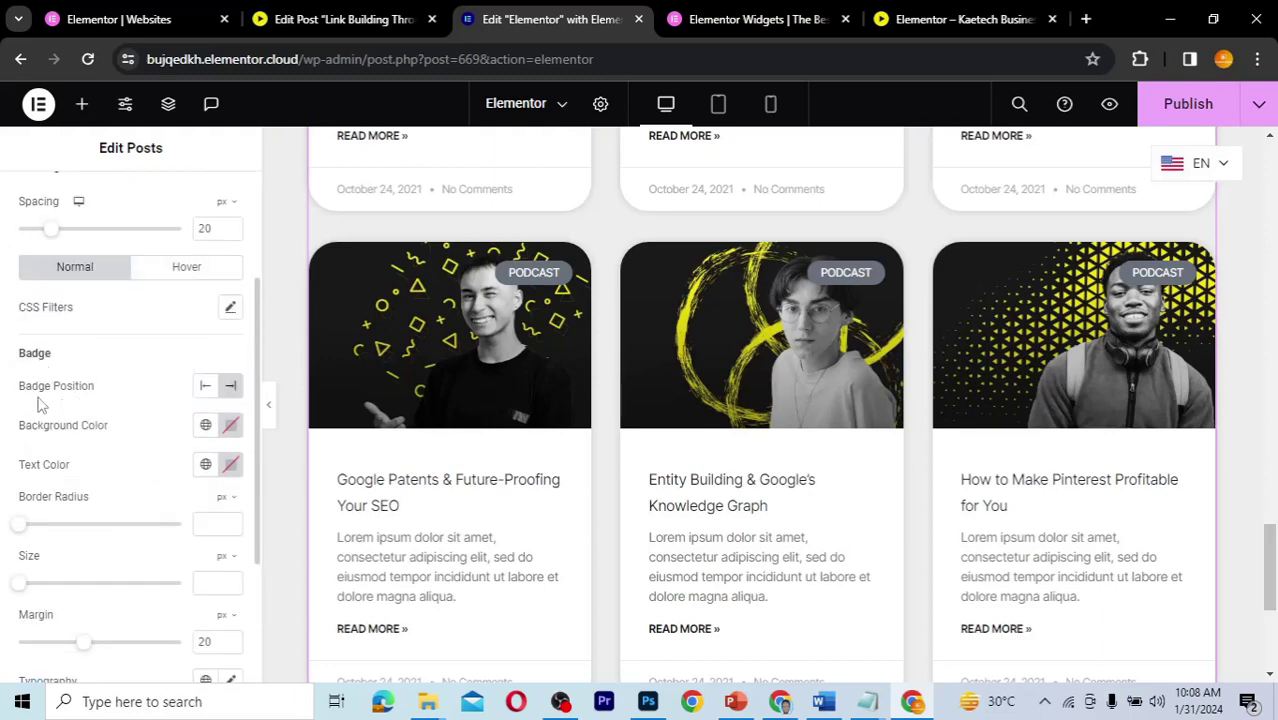
left_click(205, 428)
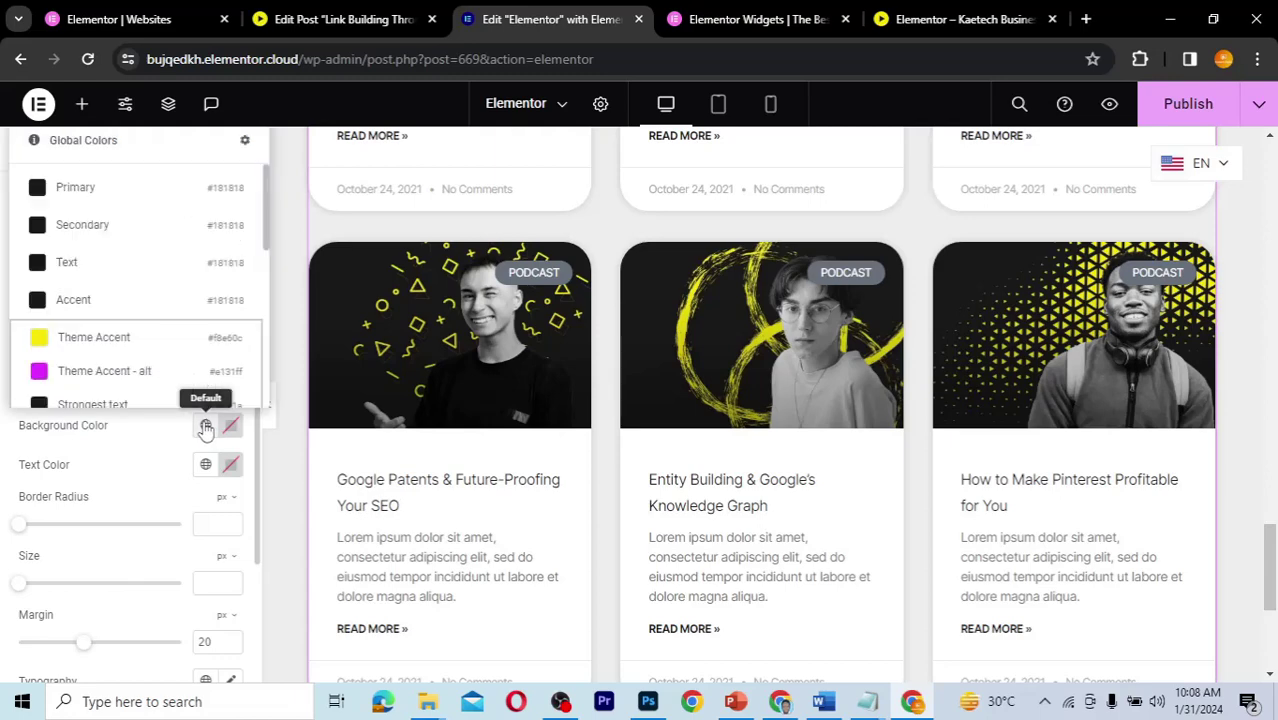
left_click(111, 343)
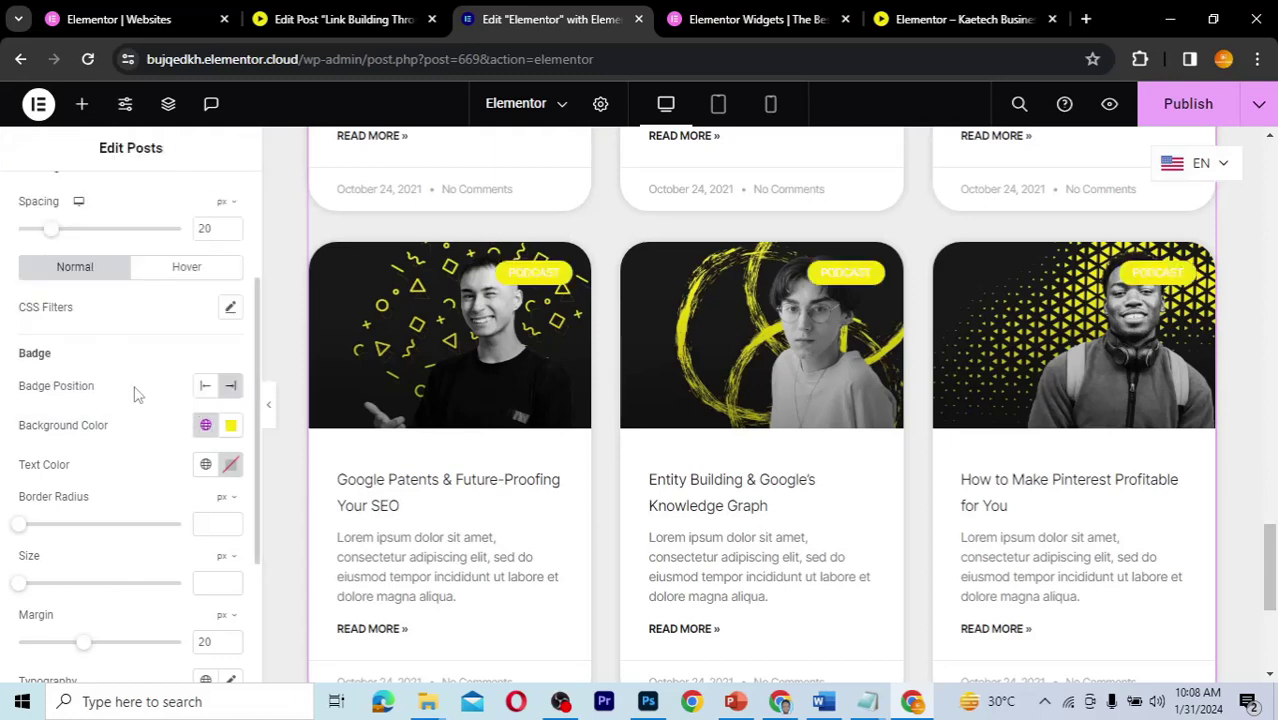
left_click(206, 466)
left_click(85, 342)
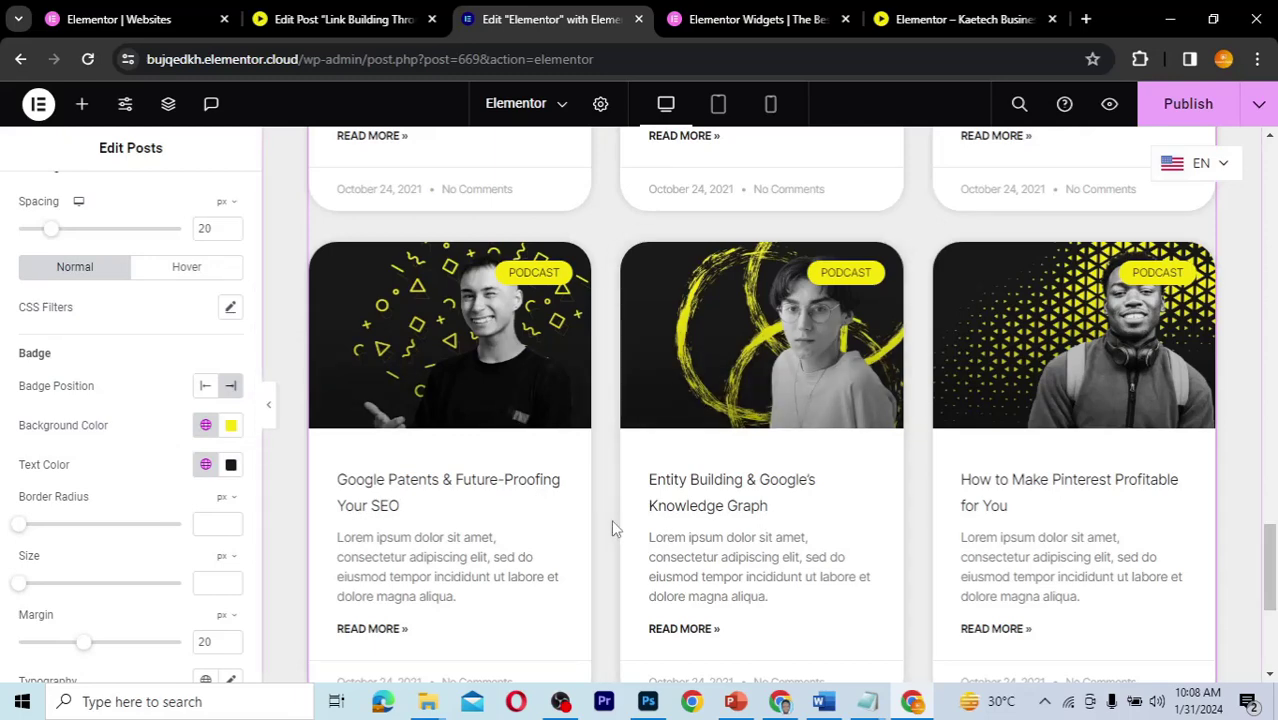
Review both rows of cards and examine the widget's content settings for image, title, excerpt, meta data, Read More and badge
scroll(613, 528, "down", 1)
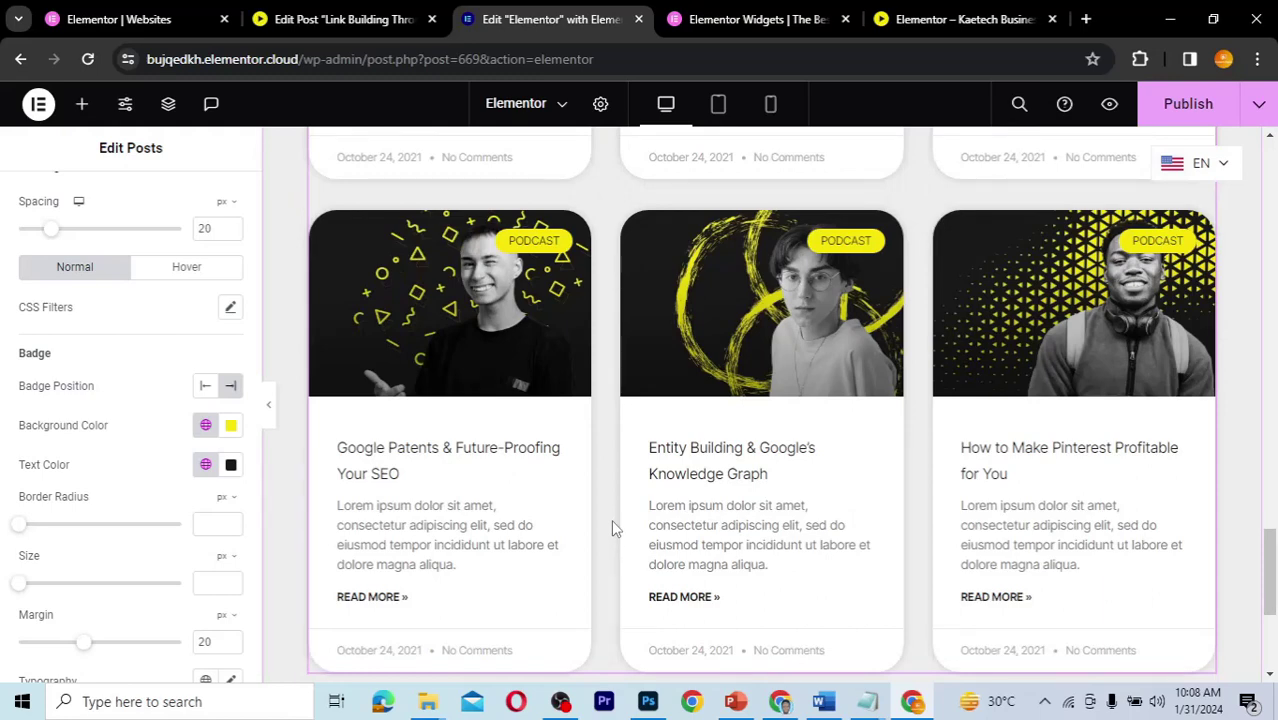
scroll(613, 528, "down", 5)
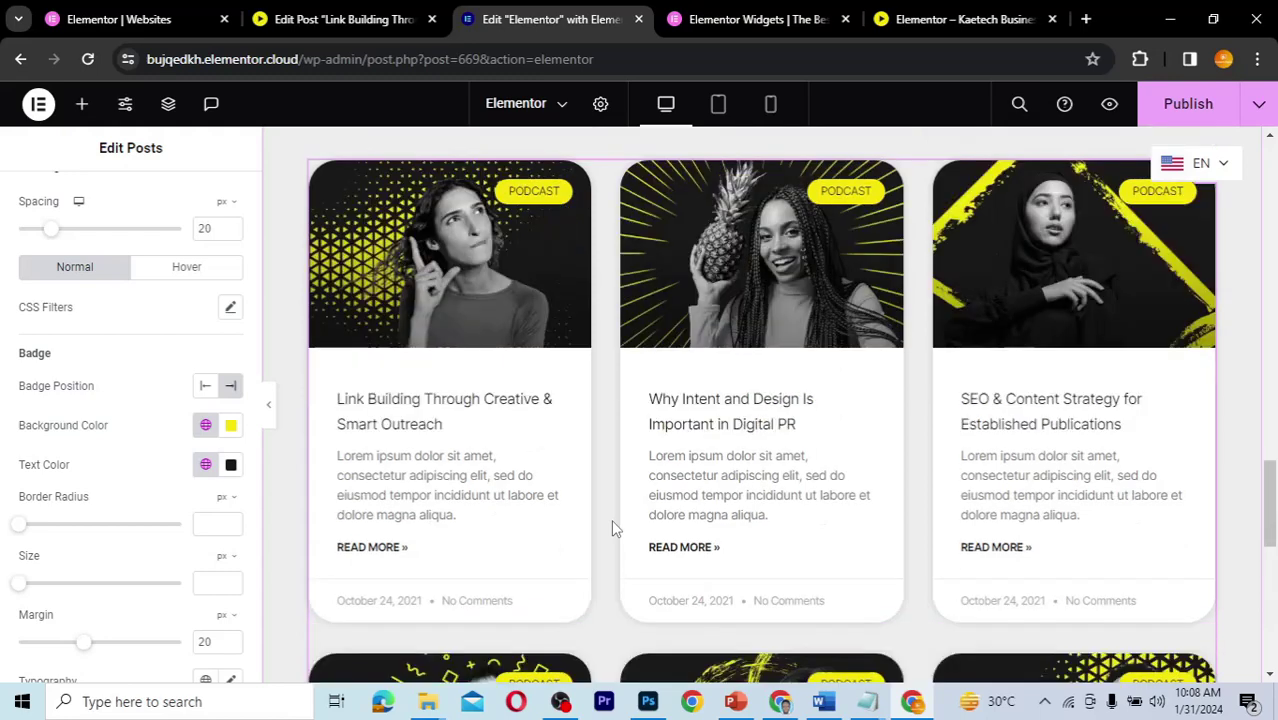
scroll(613, 528, "down", 5)
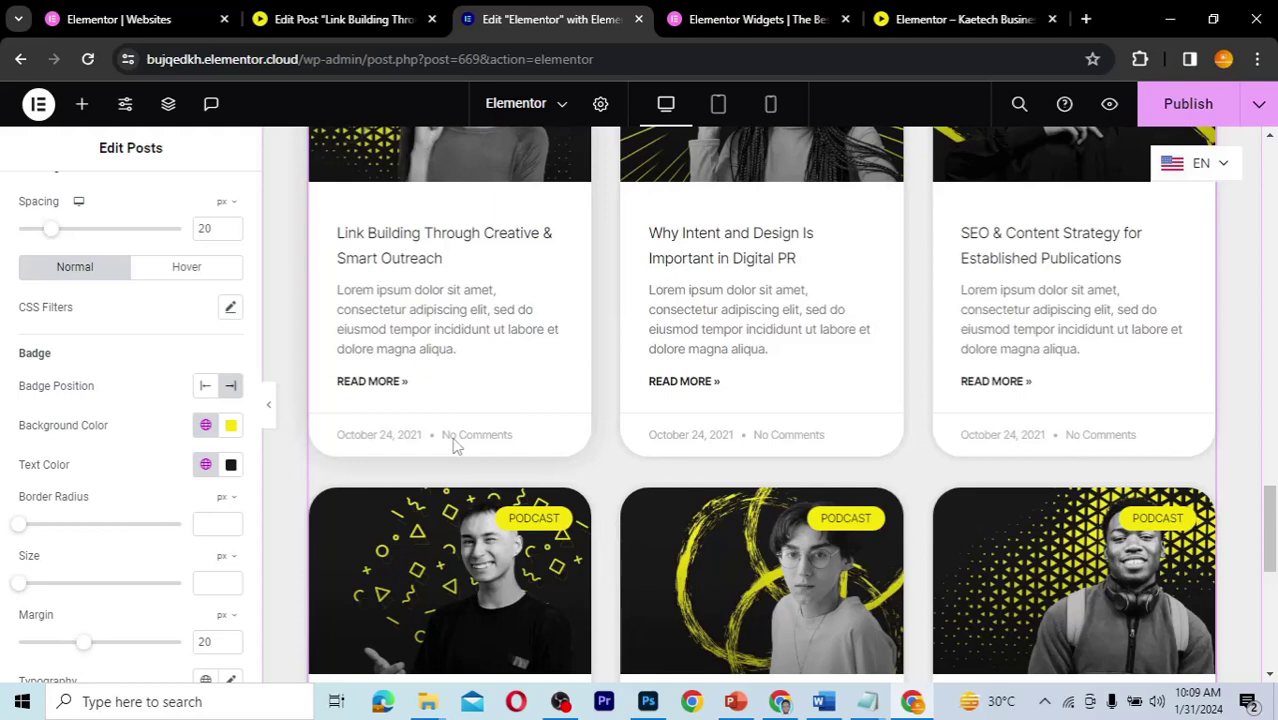
scroll(453, 445, "up", 2)
scroll(100, 398, "up", 3)
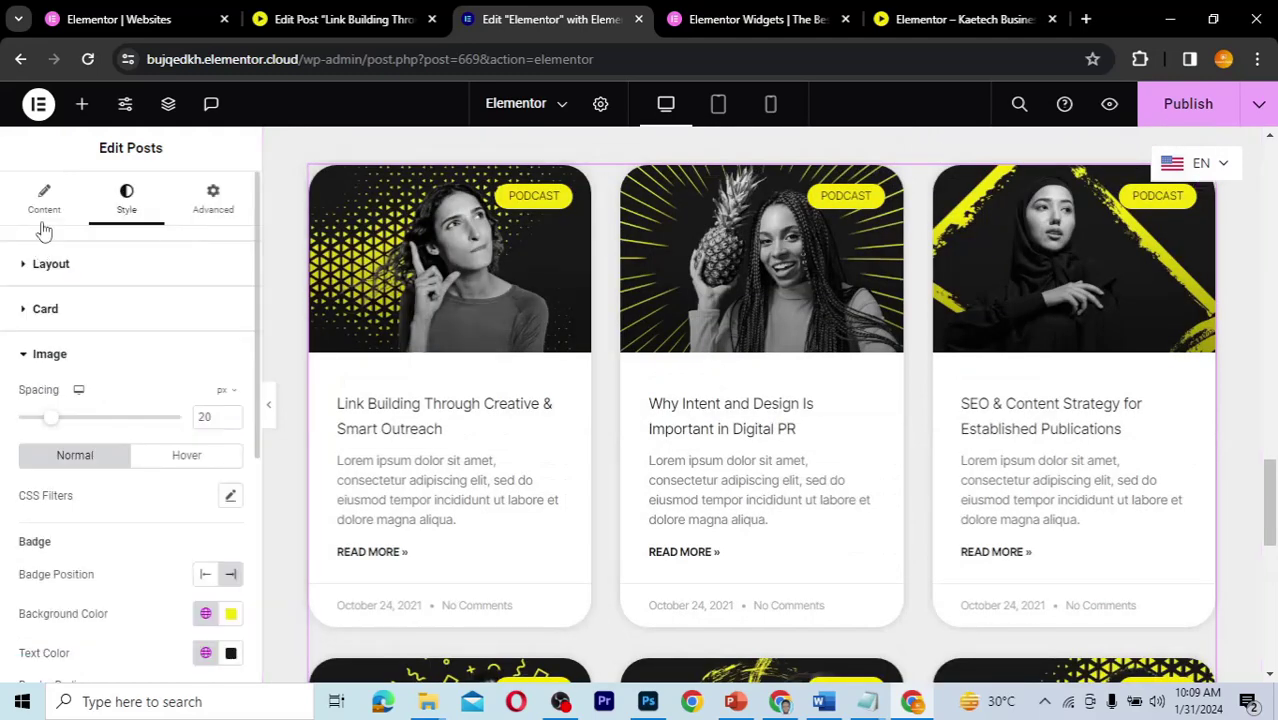
left_click(44, 205)
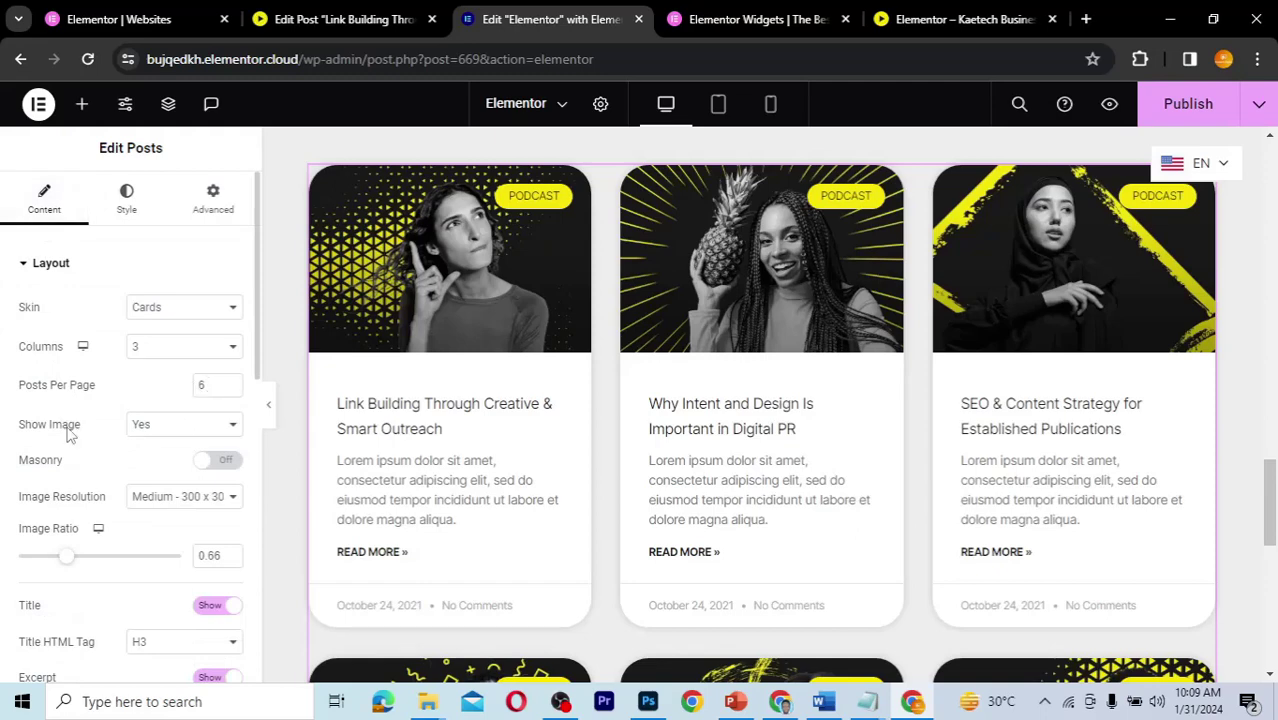
left_click(160, 428)
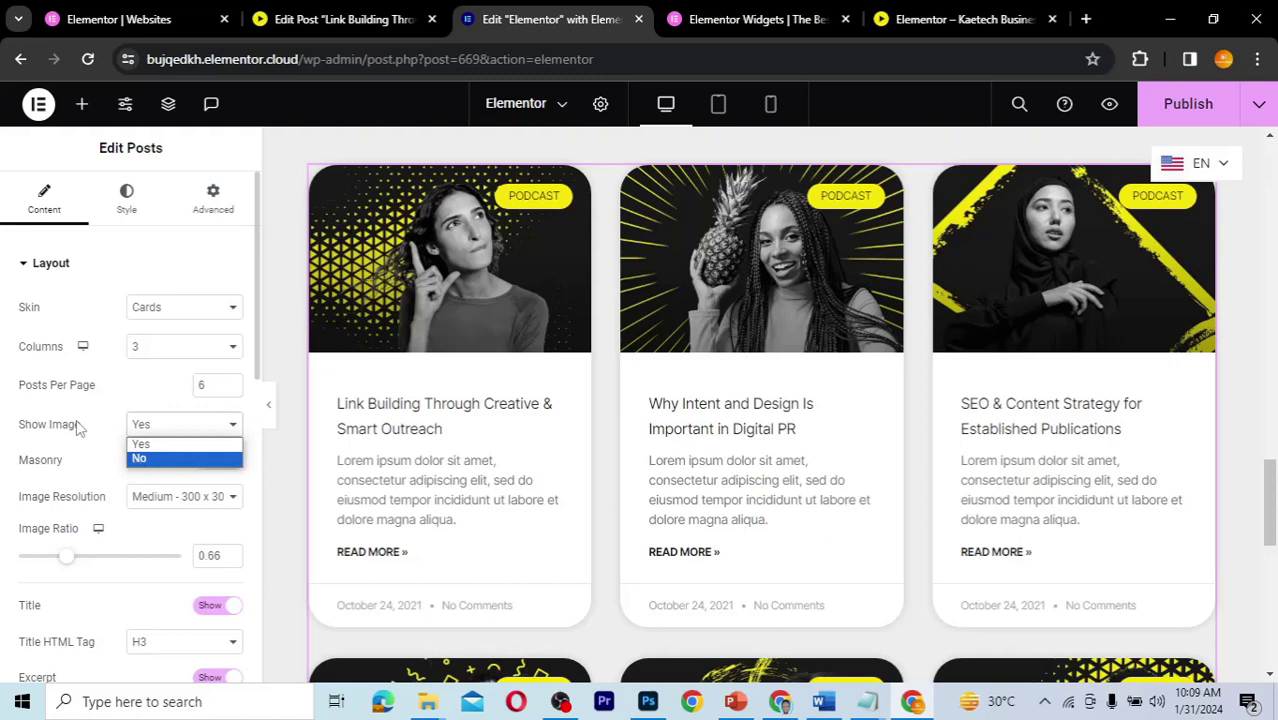
scroll(80, 428, "down", 2)
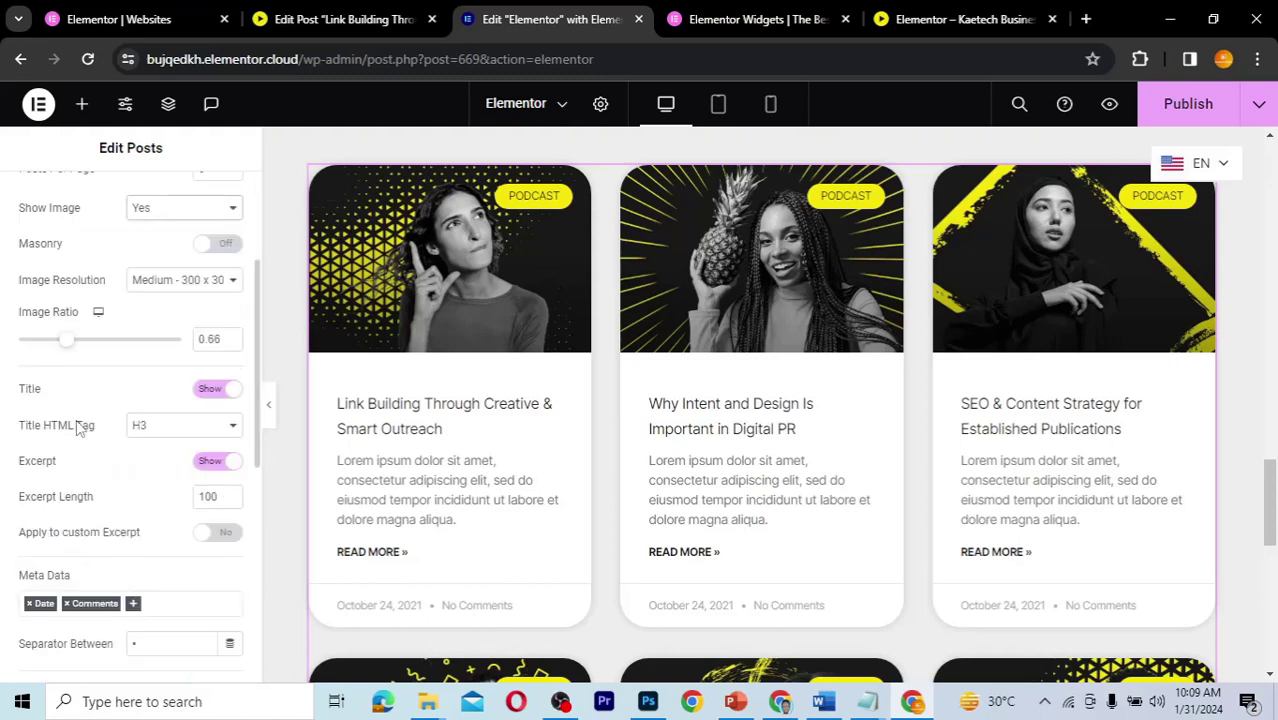
scroll(72, 461, "down", 1)
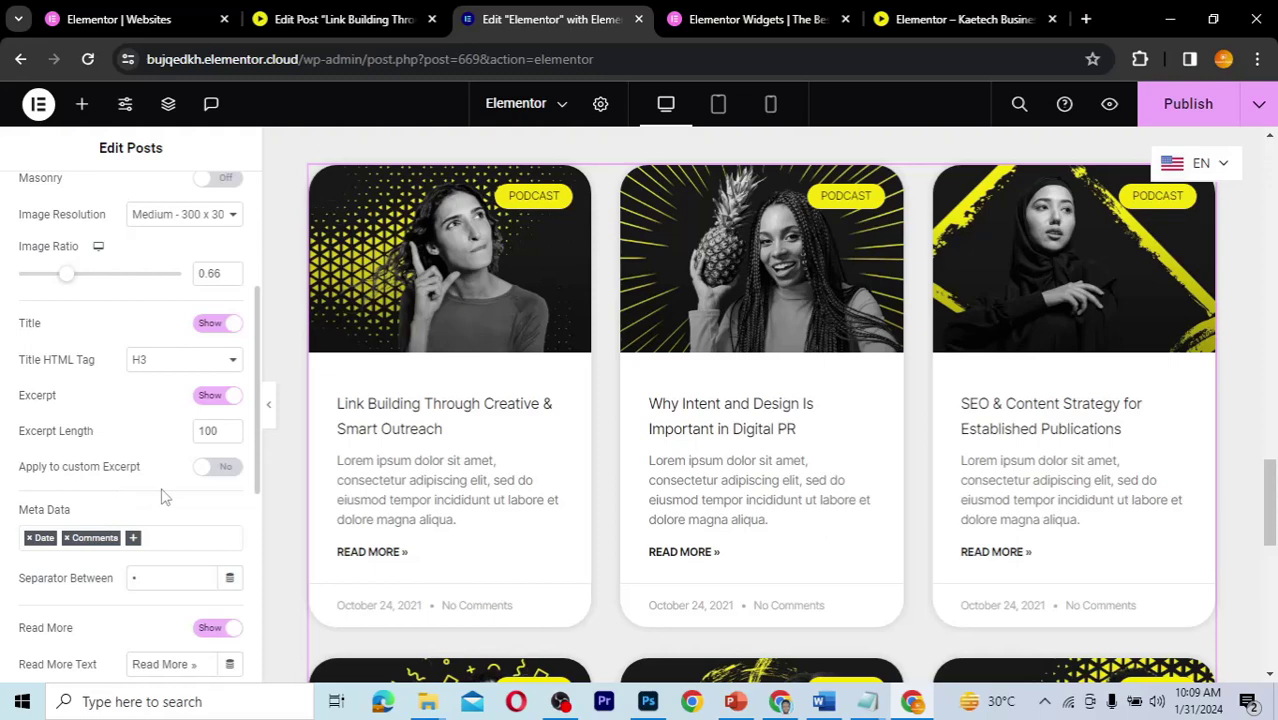
scroll(100, 508, "down", 3)
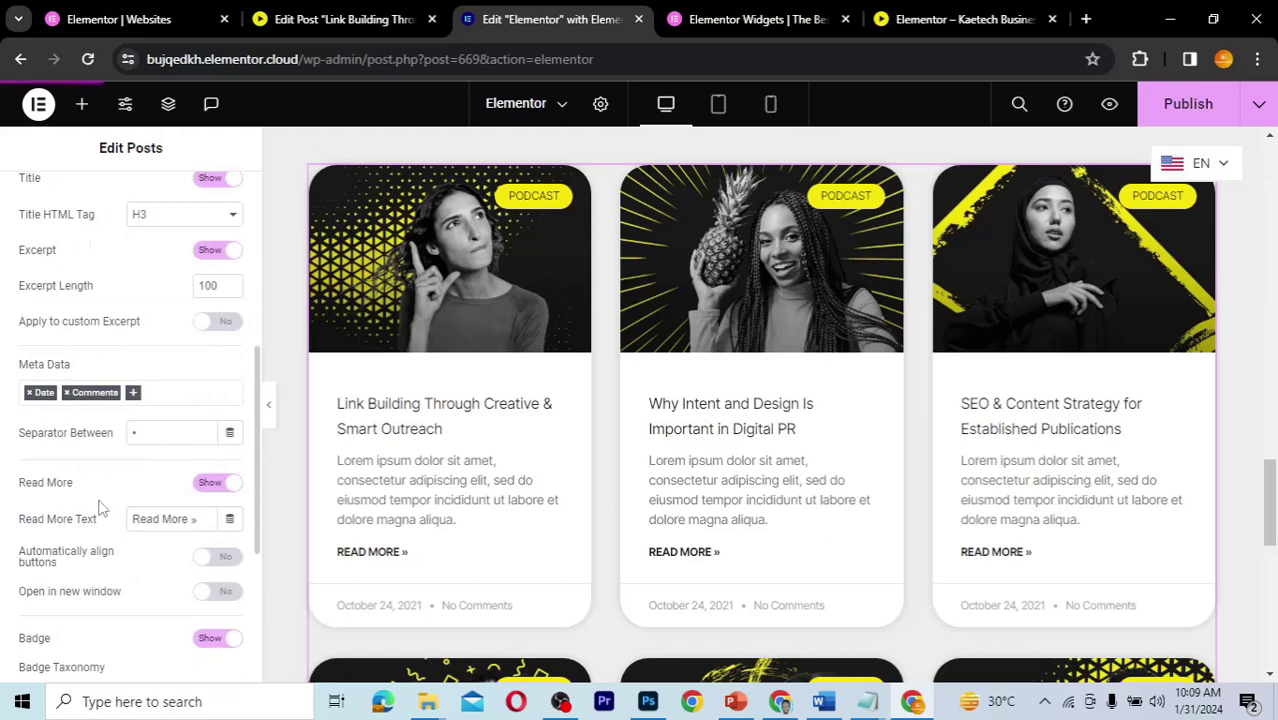
scroll(100, 508, "down", 1)
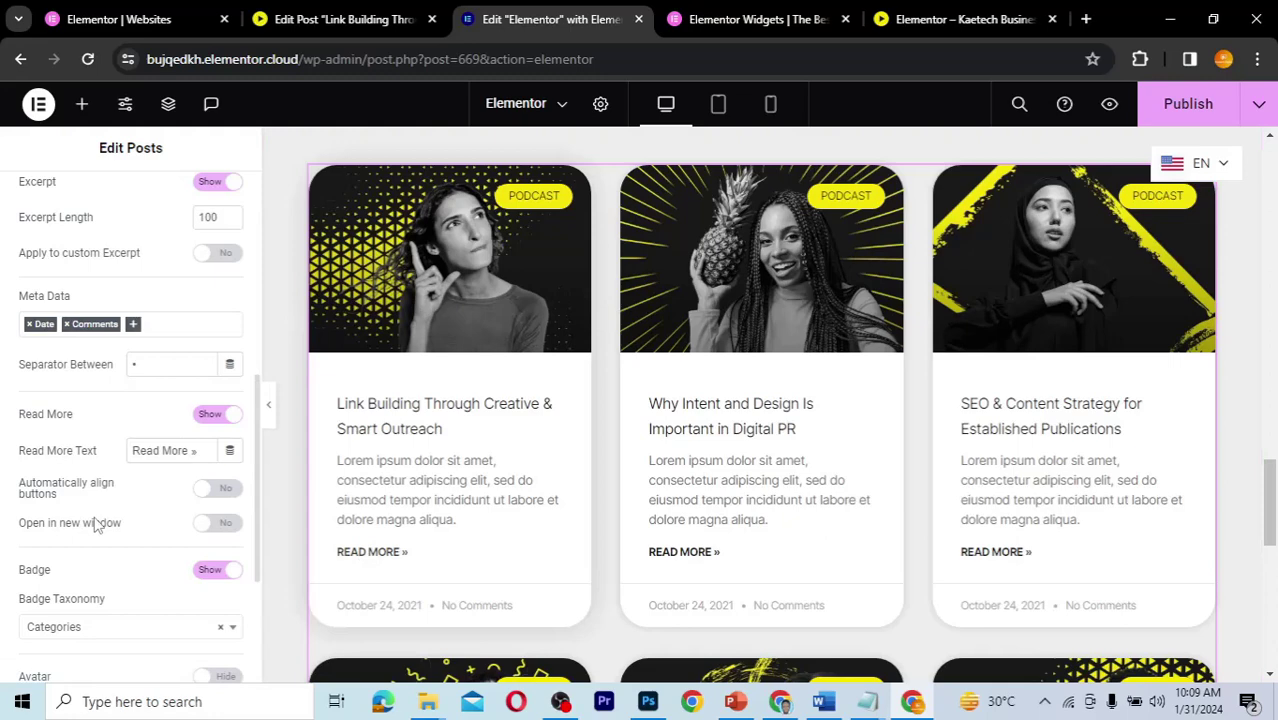
Review the Posts widget's remaining layout options through badge and avatar, and open its query settings
scroll(96, 527, "down", 1)
scroll(96, 525, "down", 1)
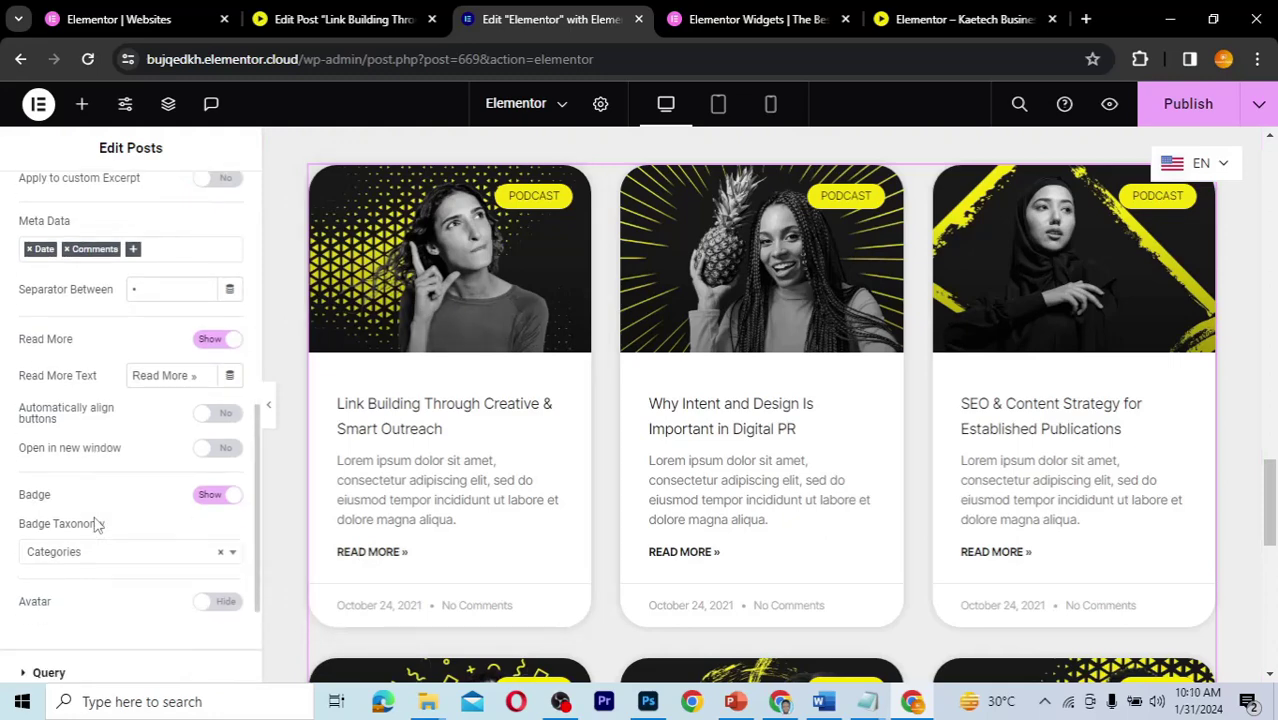
scroll(96, 524, "down", 1)
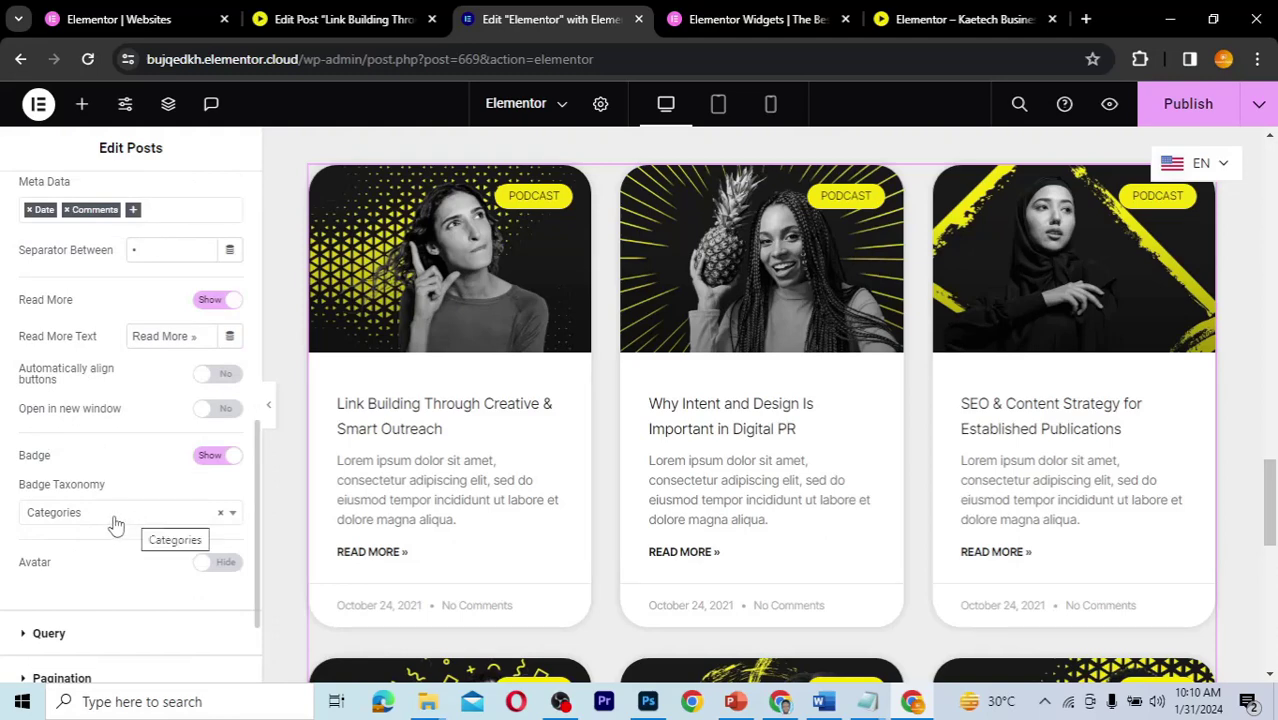
scroll(112, 566, "down", 2)
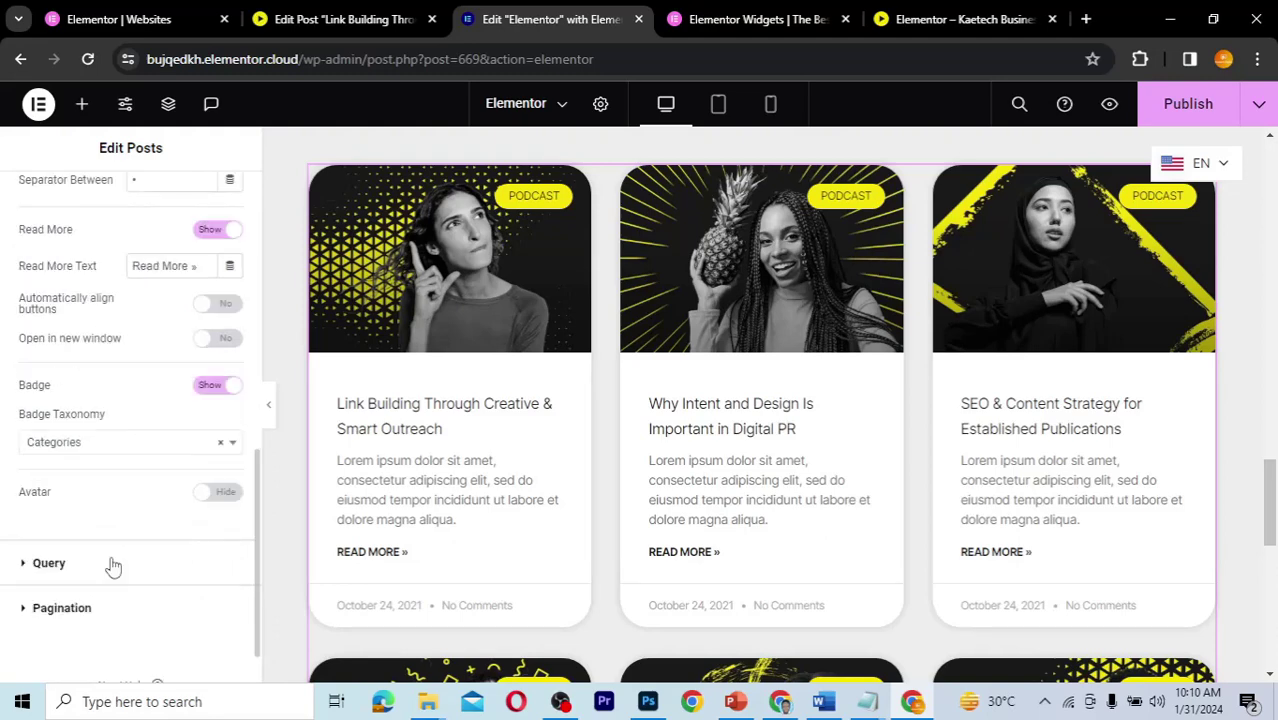
left_click(48, 551)
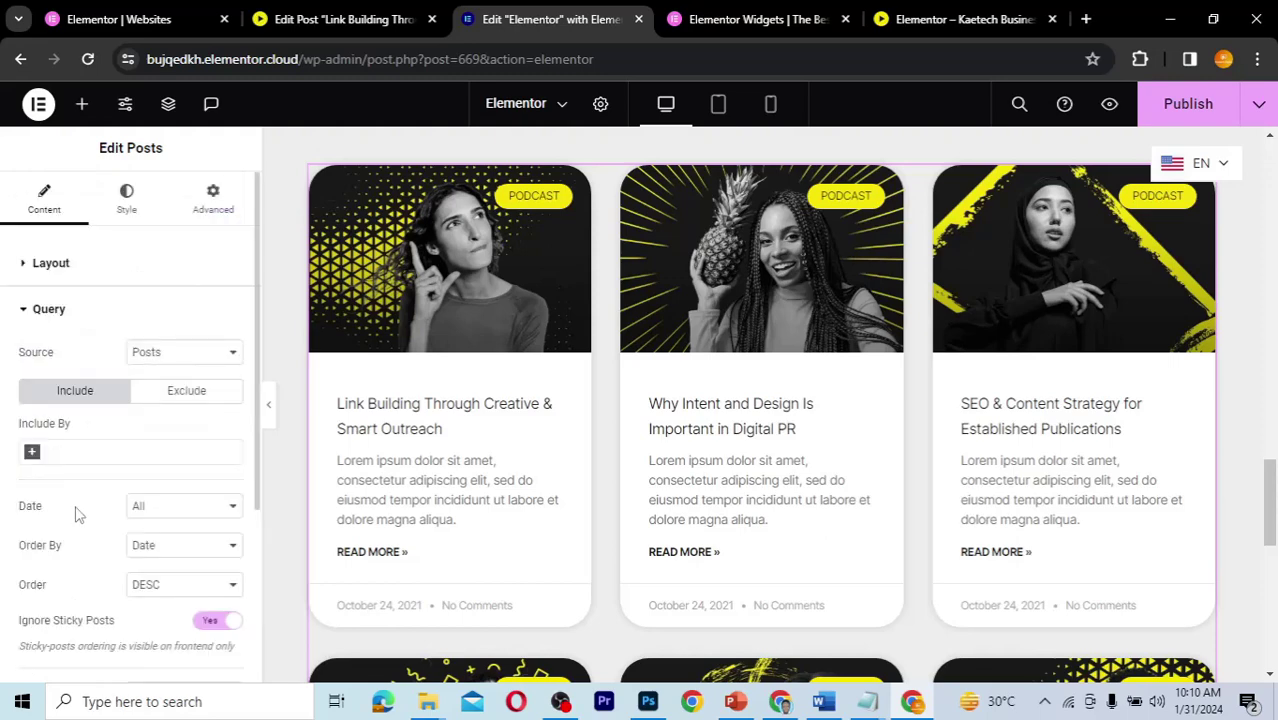
Try including the queried posts by Term and remove that filter again
left_click(76, 450)
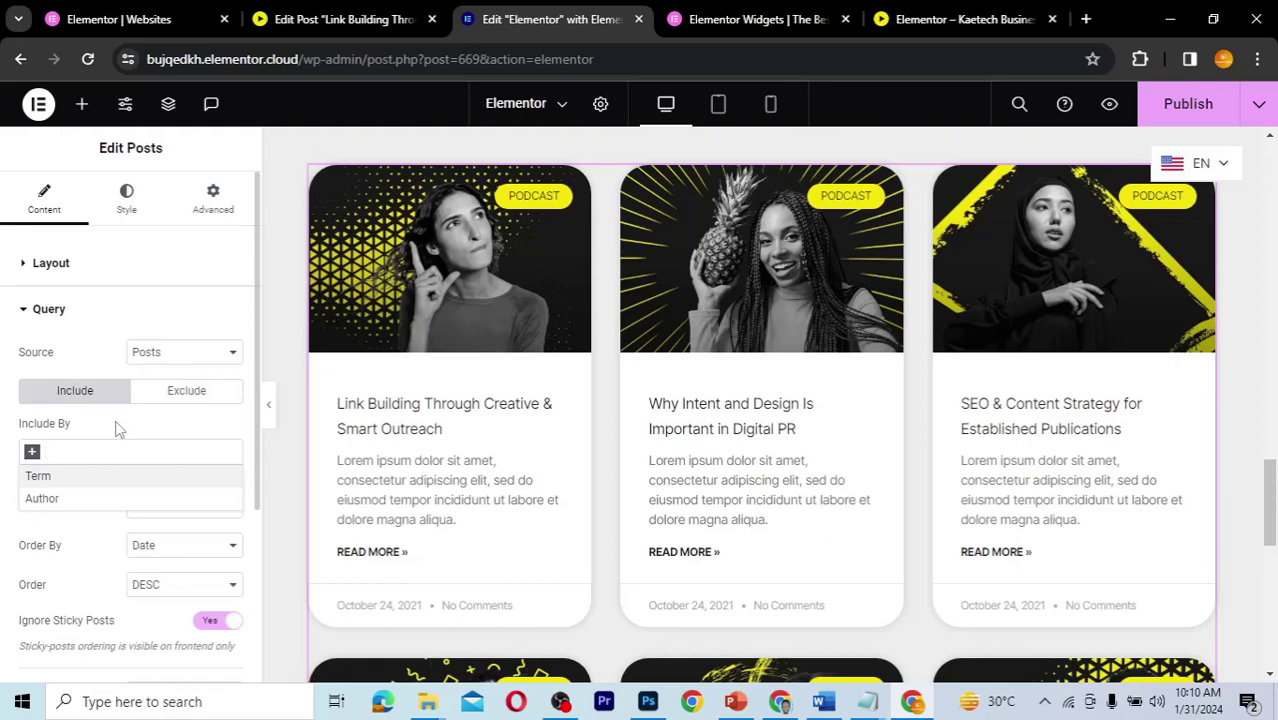
left_click(84, 478)
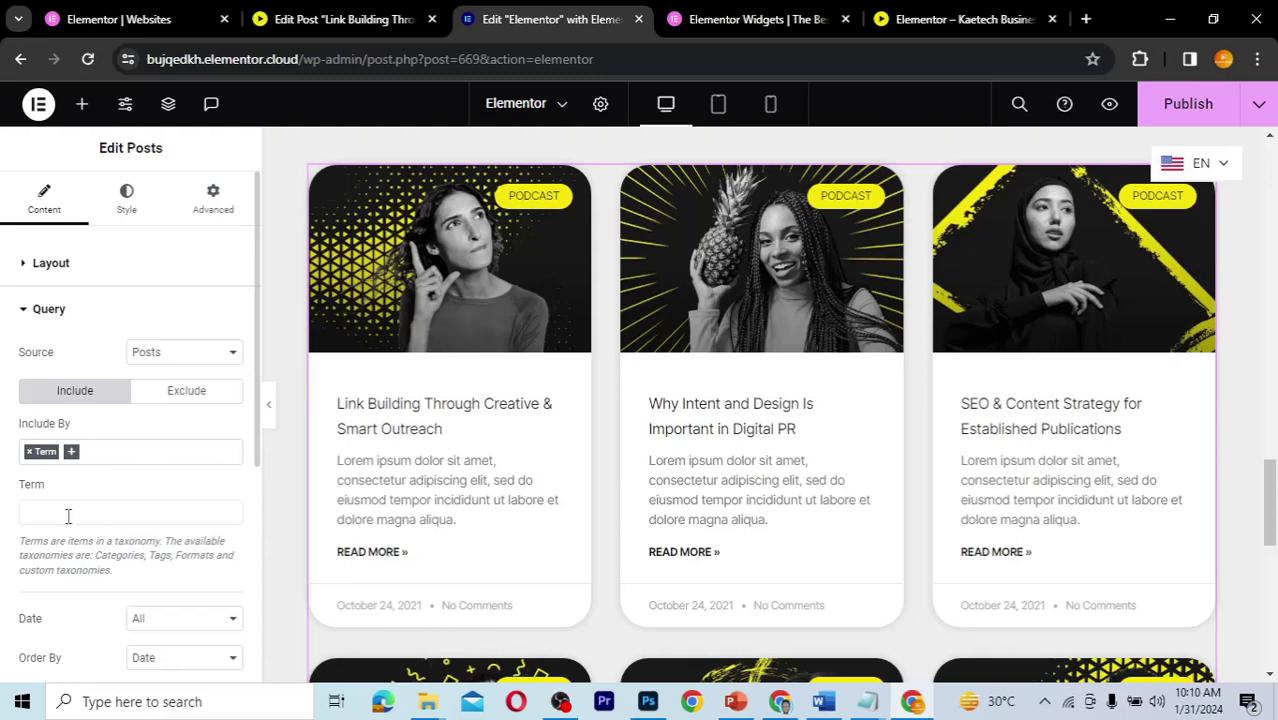
left_click(28, 453)
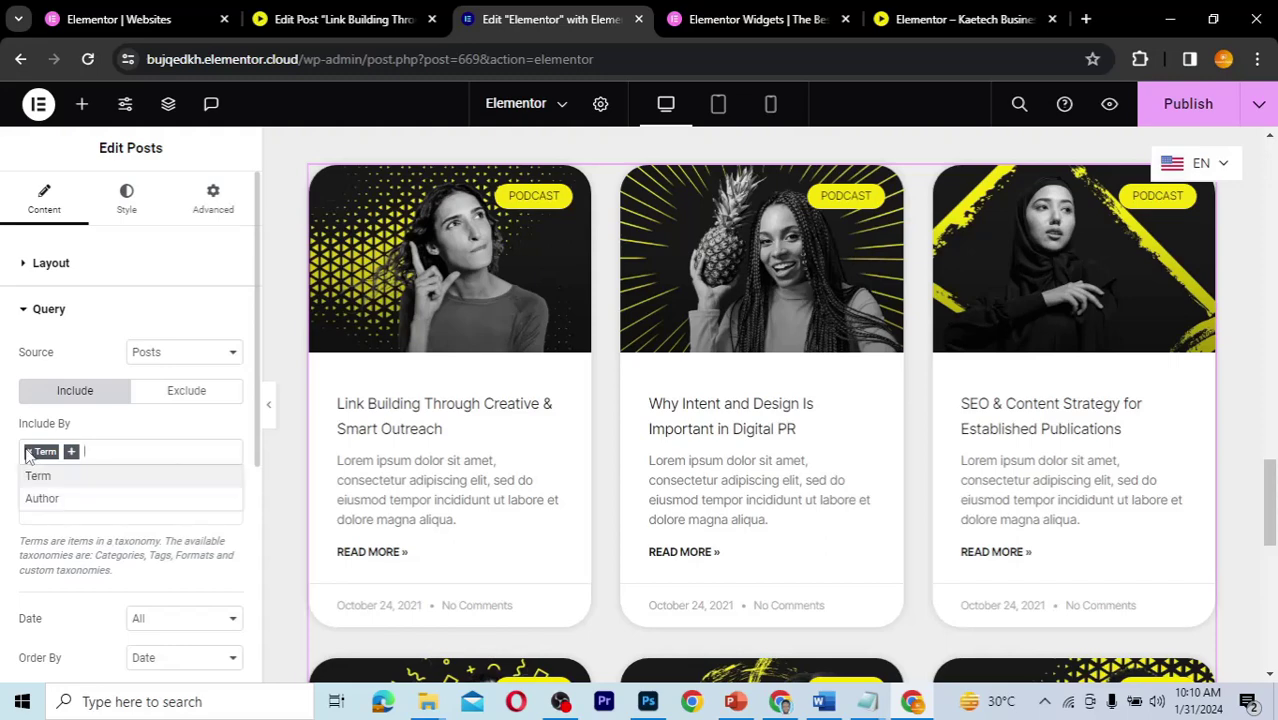
left_click(28, 453)
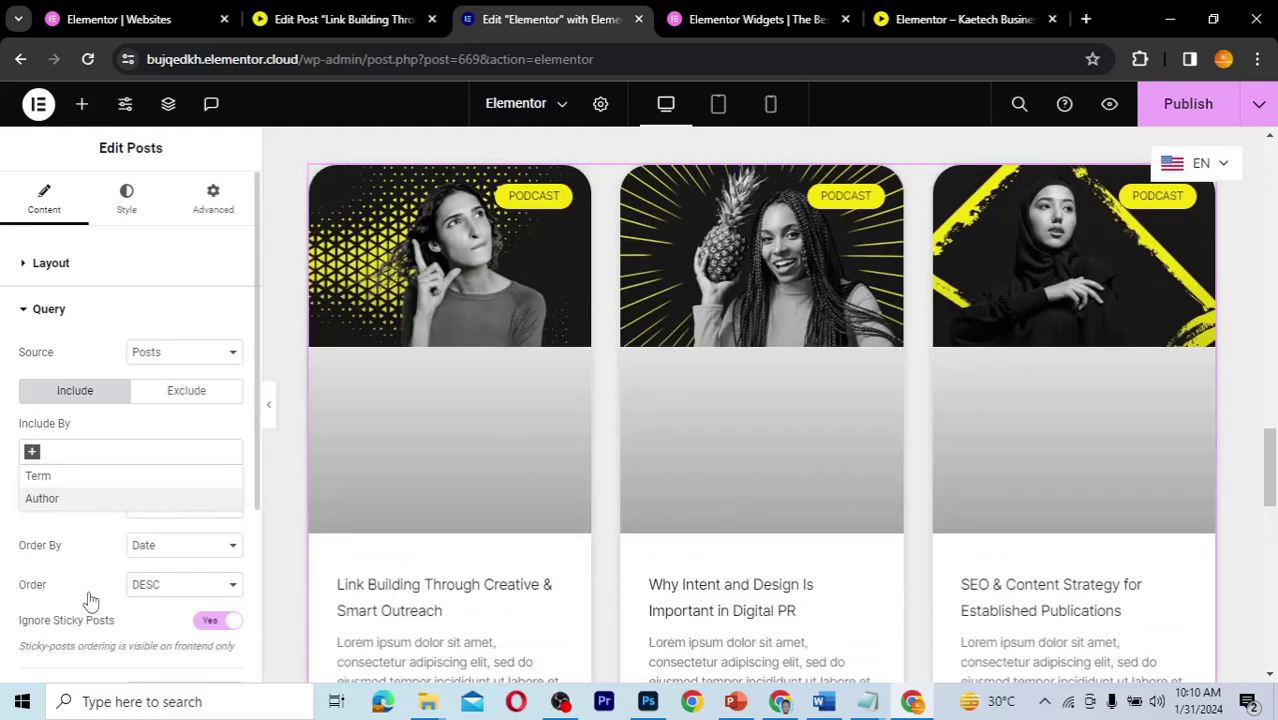
Check the remaining query settings and the post cards under the POSTS heading, and publish the page
scroll(88, 598, "down", 2)
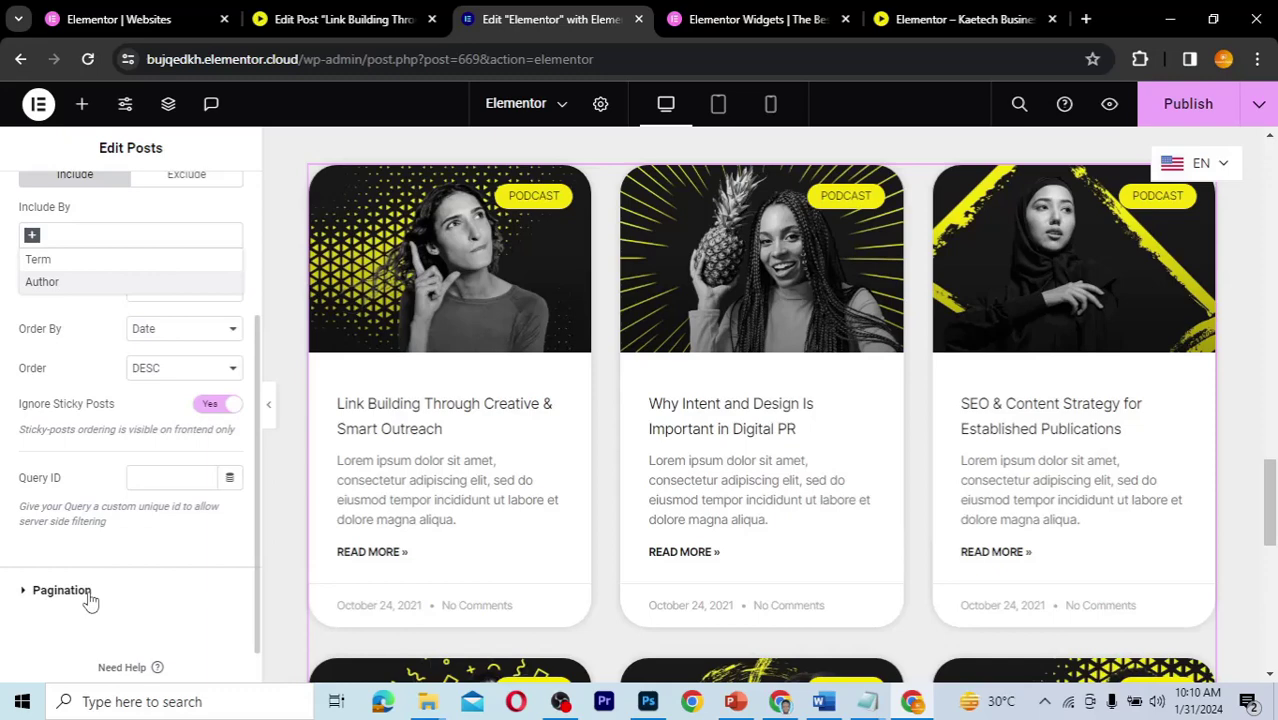
scroll(805, 375, "up", 3)
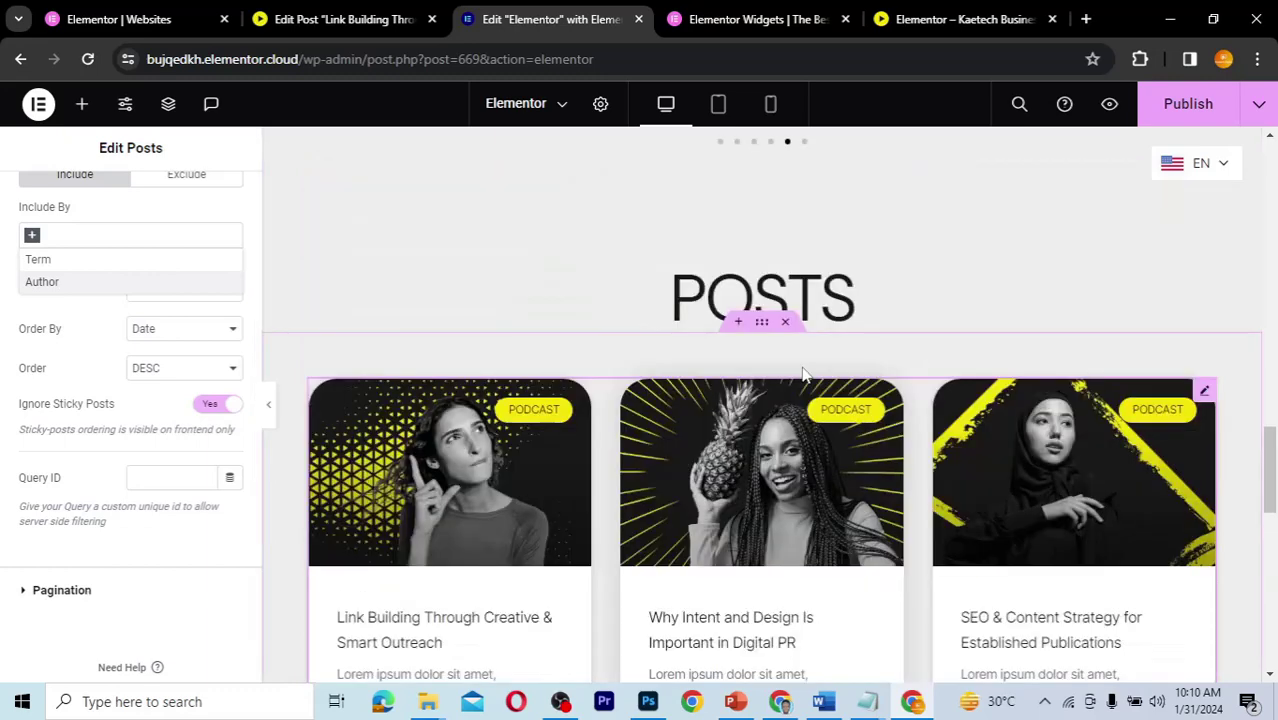
scroll(975, 320, "down", 3)
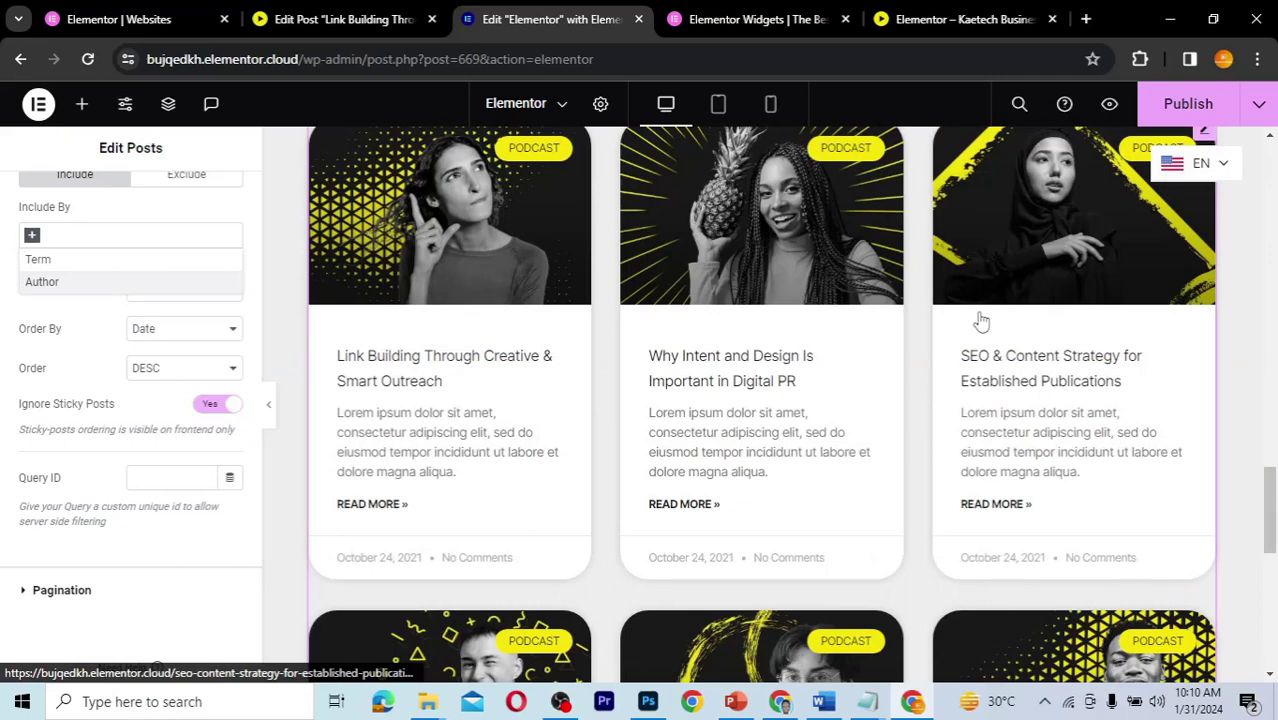
scroll(980, 320, "up", 2)
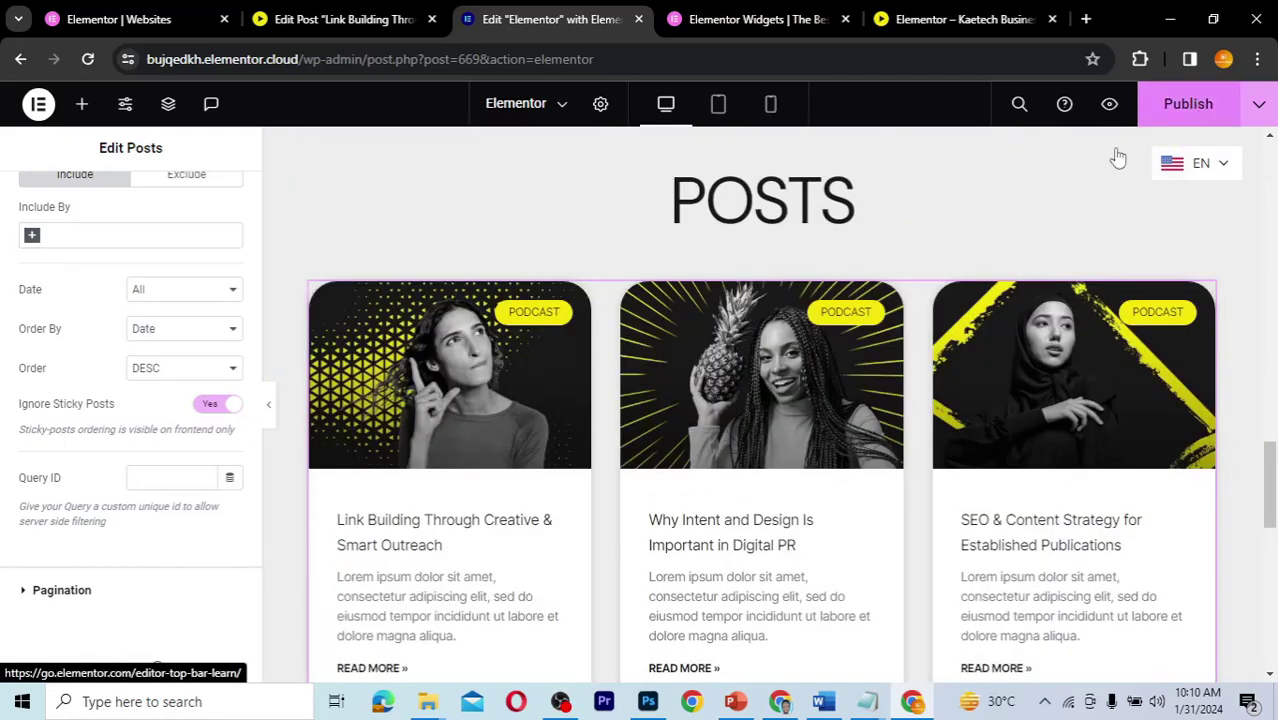
key("ctrl+s")
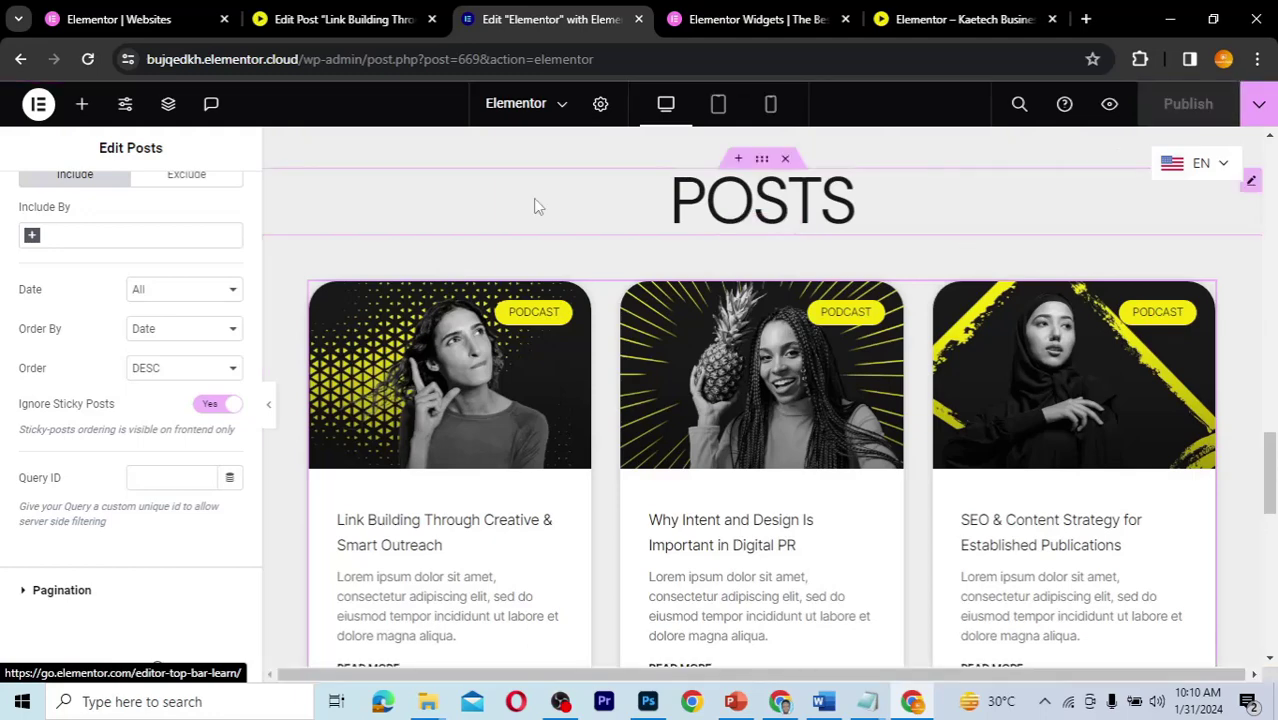
Switch to the live page, reload it and review the Loop Grid, Loop Carousel and Posts sections
left_click(919, 14)
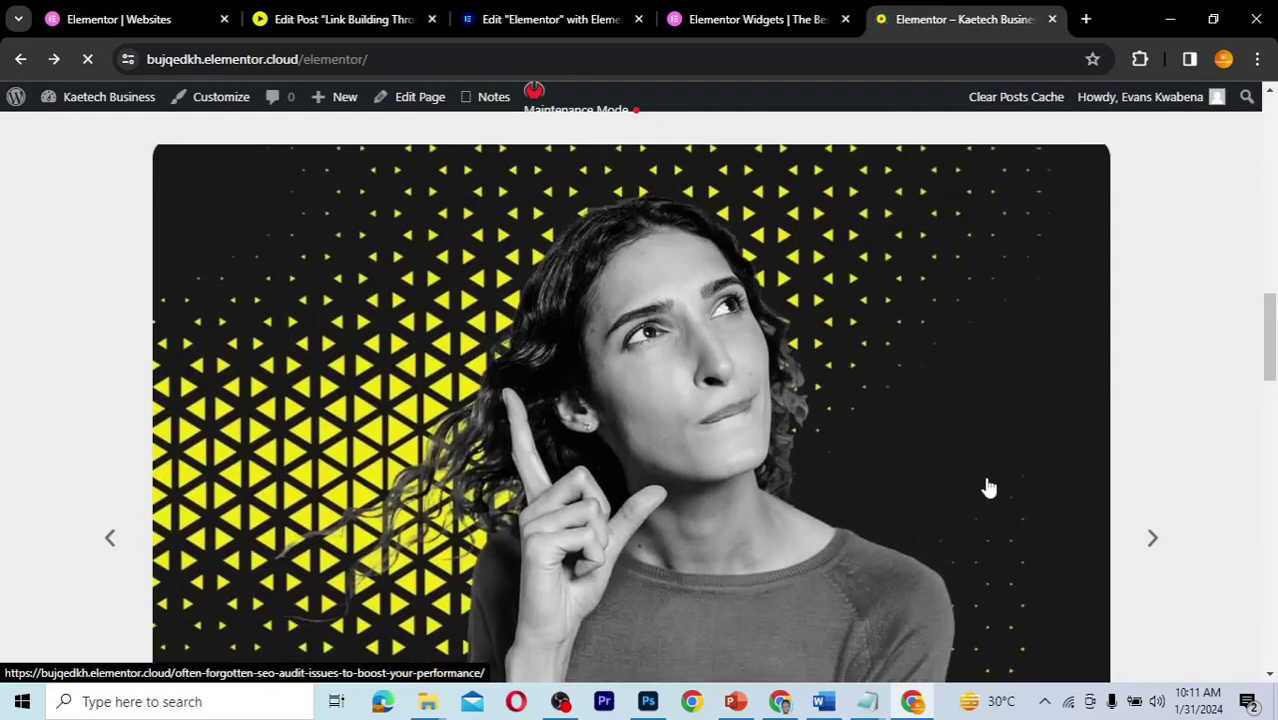
scroll(988, 487, "down", 15)
scroll(1257, 254, "up", 2)
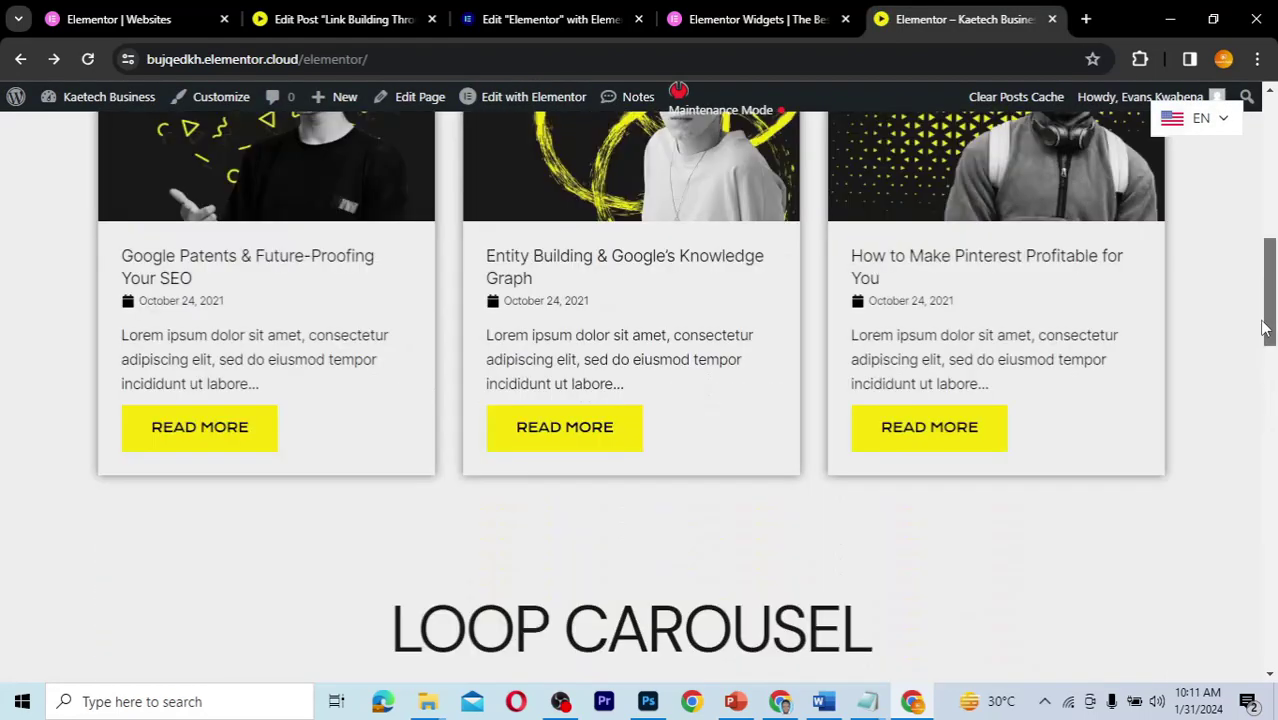
scroll(1257, 254, "up", 8)
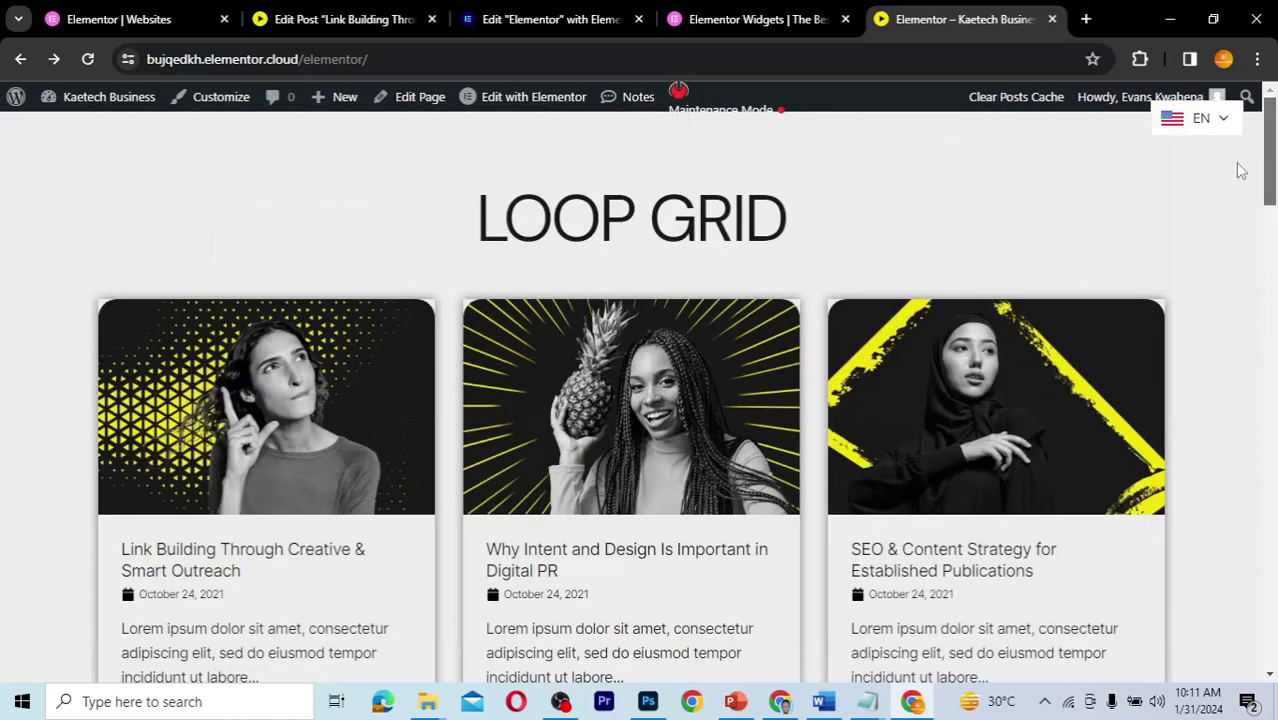
scroll(1246, 398, "down", 8)
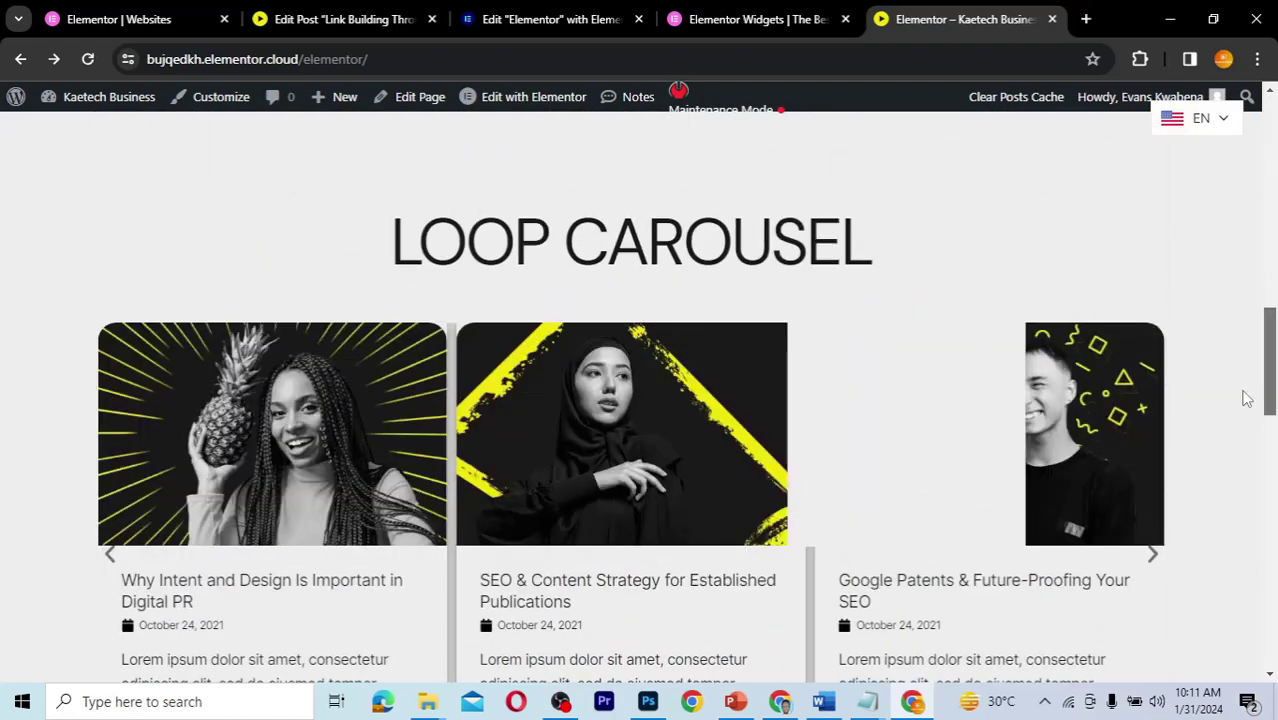
scroll(1244, 402, "down", 5)
scroll(1247, 558, "down", 3)
scroll(1247, 563, "down", 5)
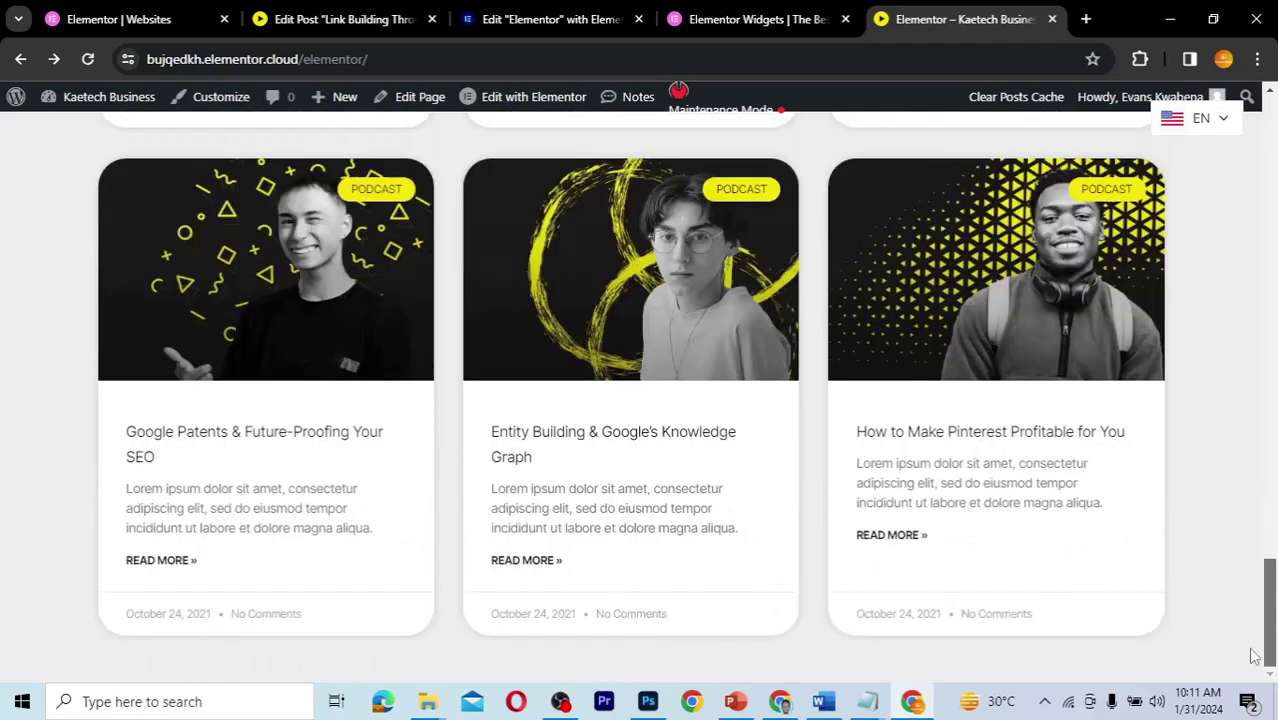
Compare the Posts cards with the Loop Carousel cards on the live page, including the last row of posts
scroll(1248, 600, "up", 7)
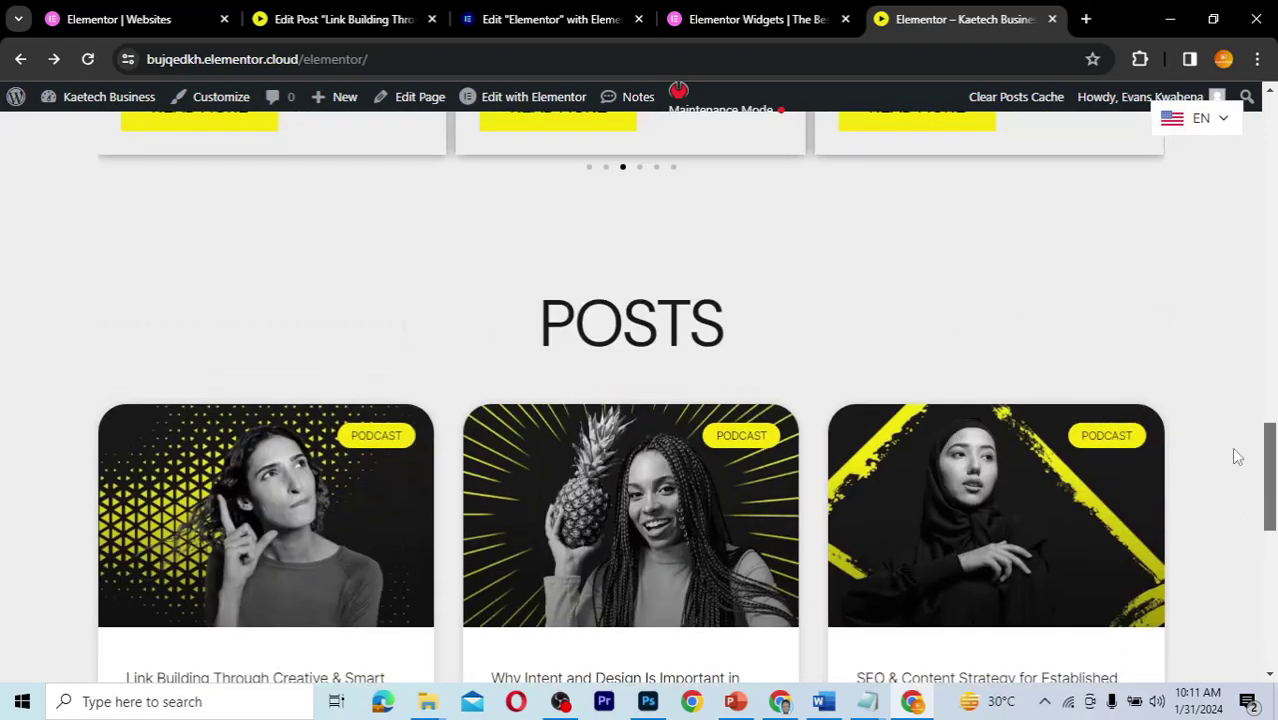
scroll(1240, 511, "up", 5)
scroll(1233, 420, "down", 1)
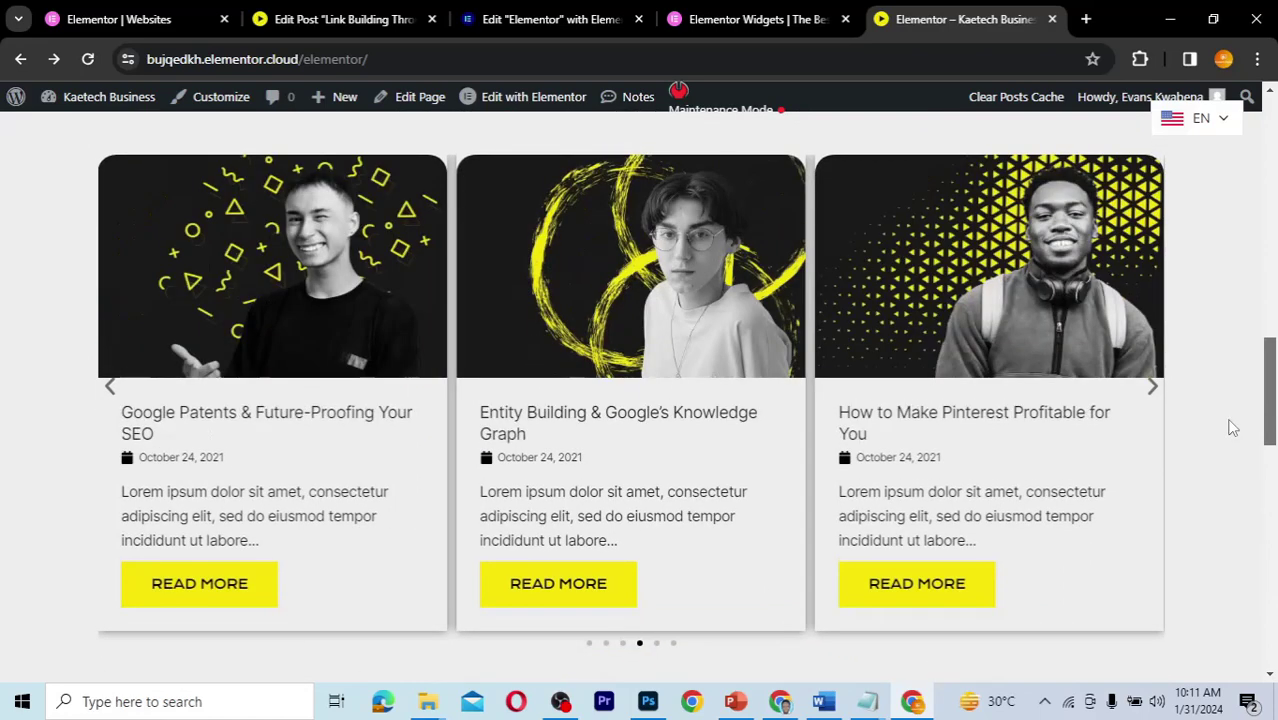
scroll(1233, 428, "down", 1)
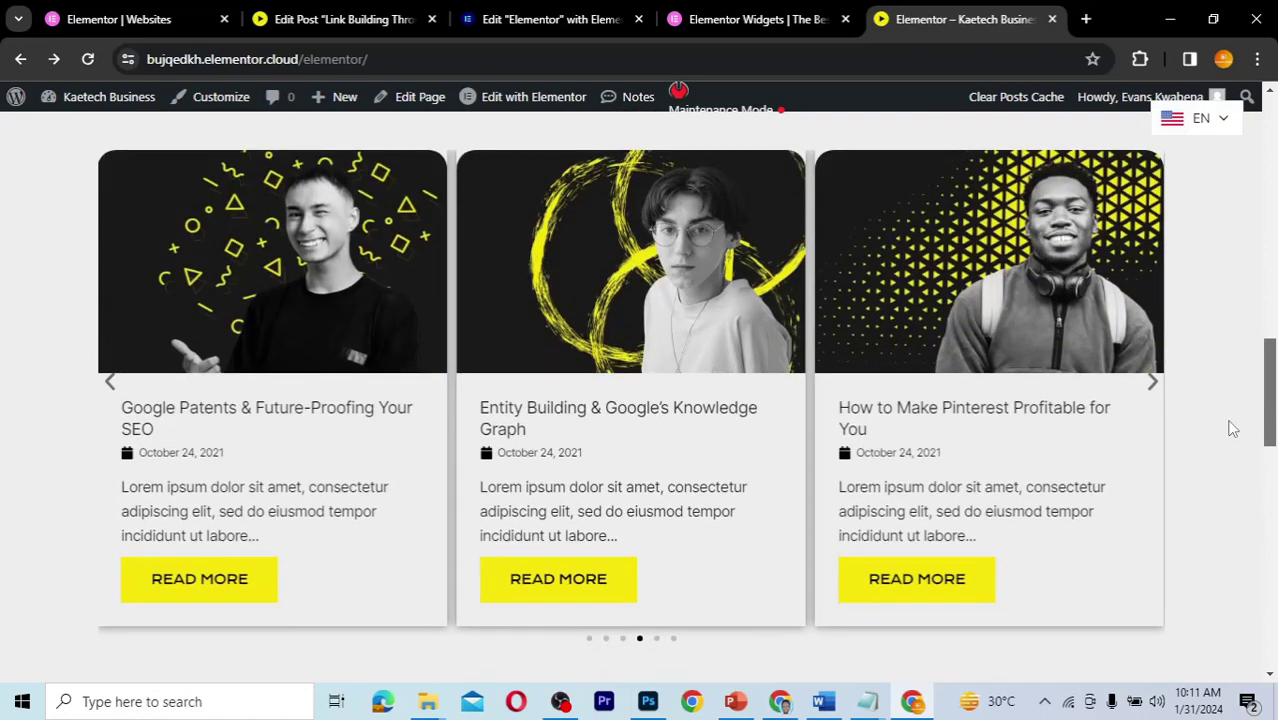
scroll(1233, 430, "down", 1)
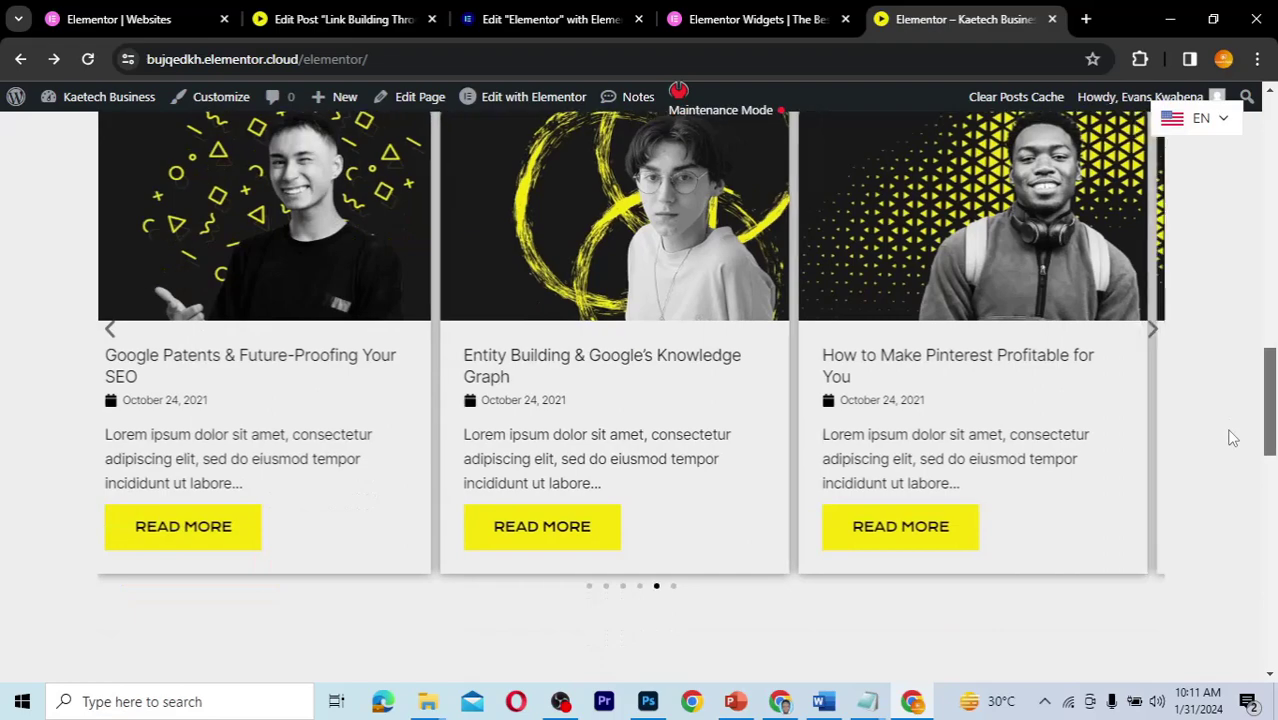
scroll(1235, 490, "down", 3)
scroll(1238, 570, "down", 10)
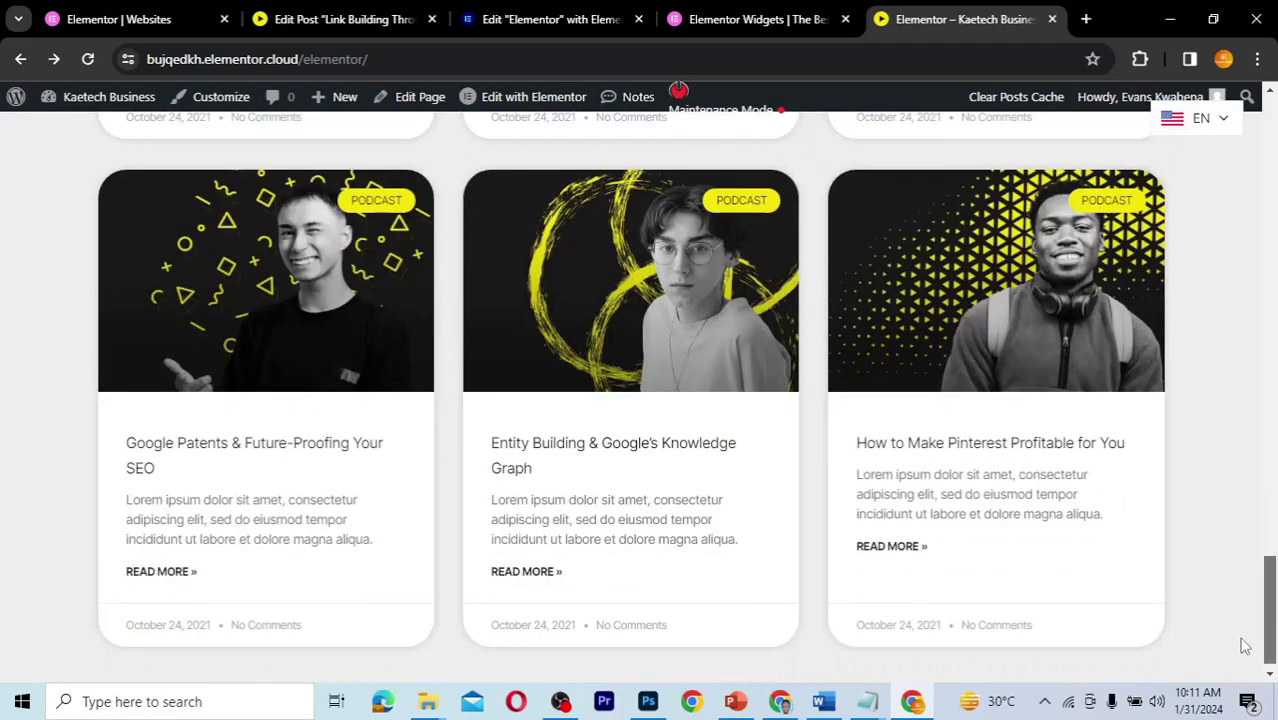
scroll(1240, 540, "up", 8)
scroll(1235, 465, "up", 10)
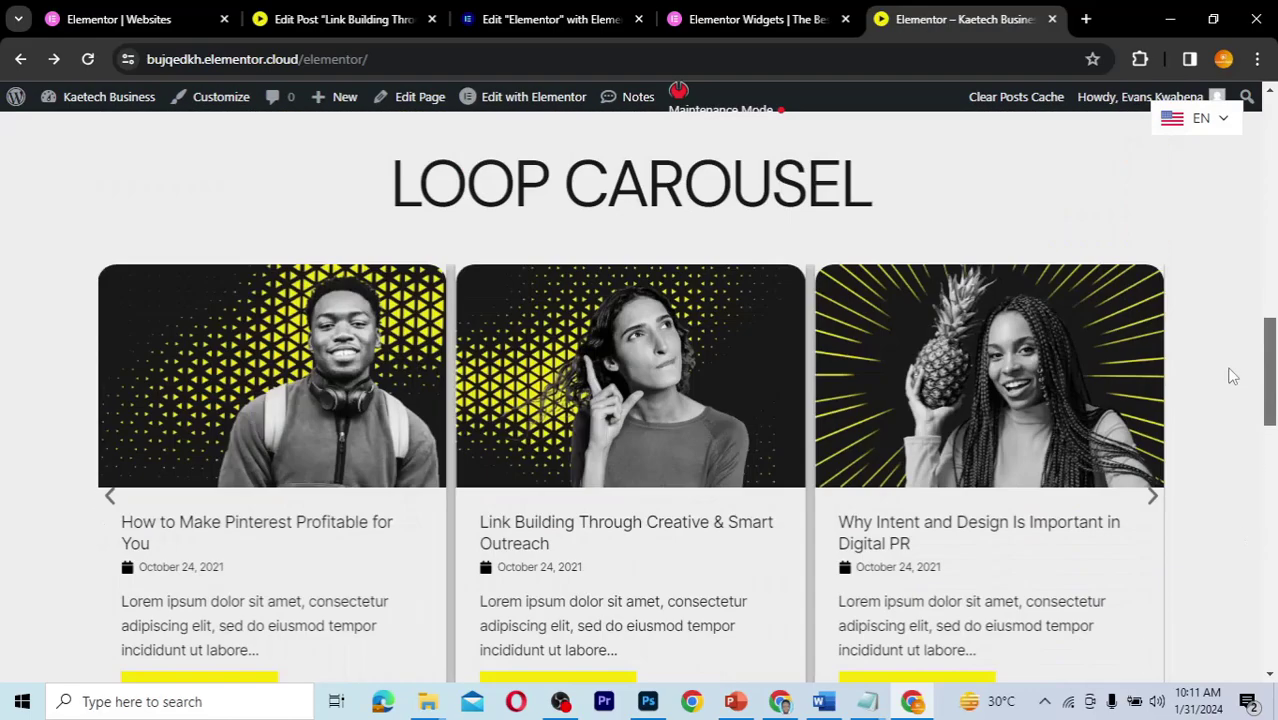